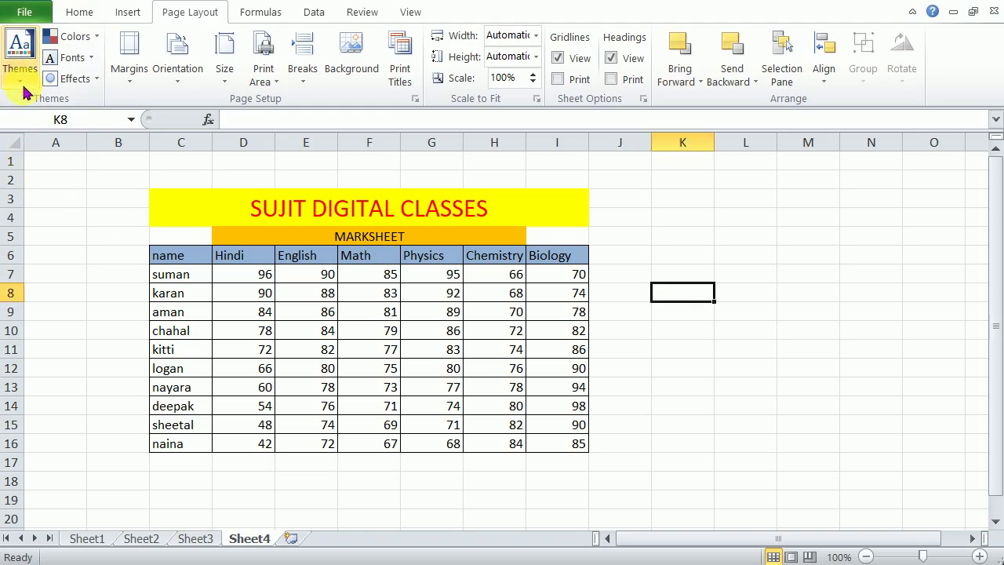
Preview the available themes, theme colors and theme fonts on the marksheet without applying any of them.
left_click(23, 51)
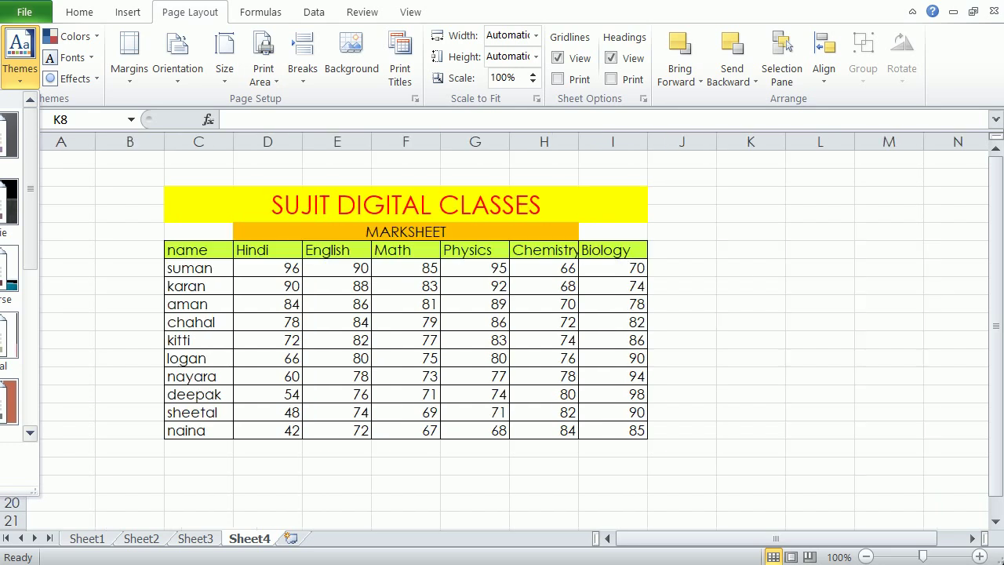
left_click(96, 40)
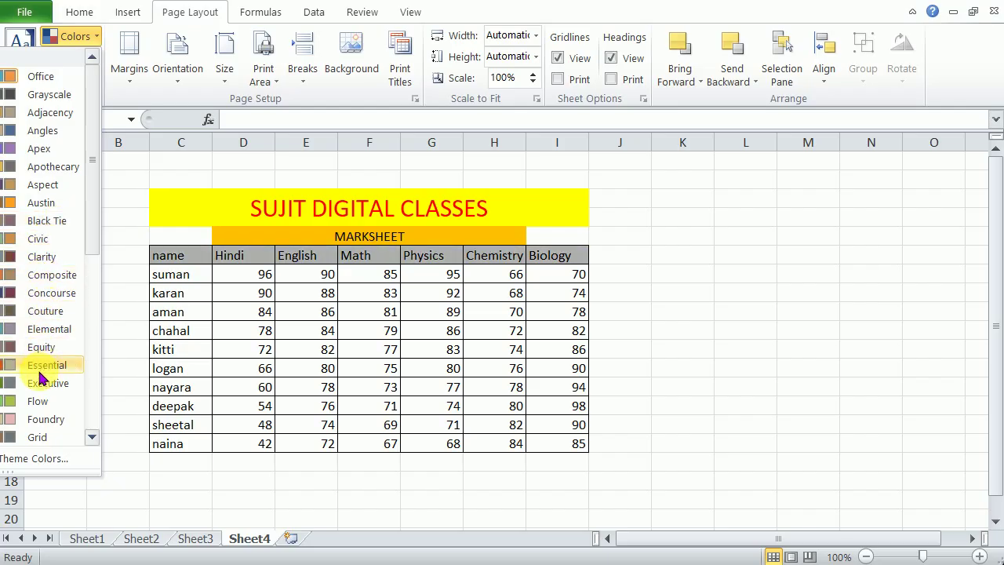
left_click(112, 53)
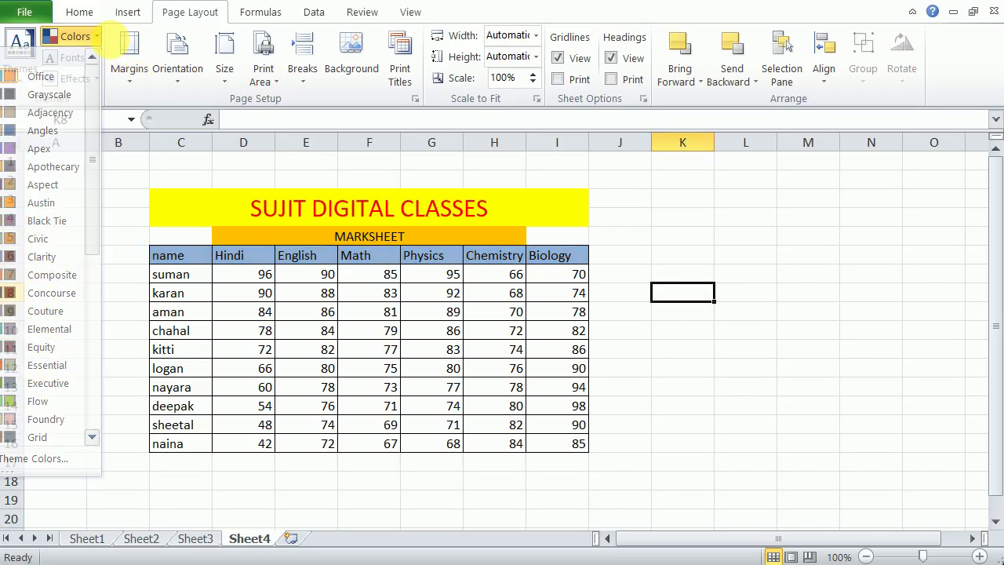
left_click(74, 58)
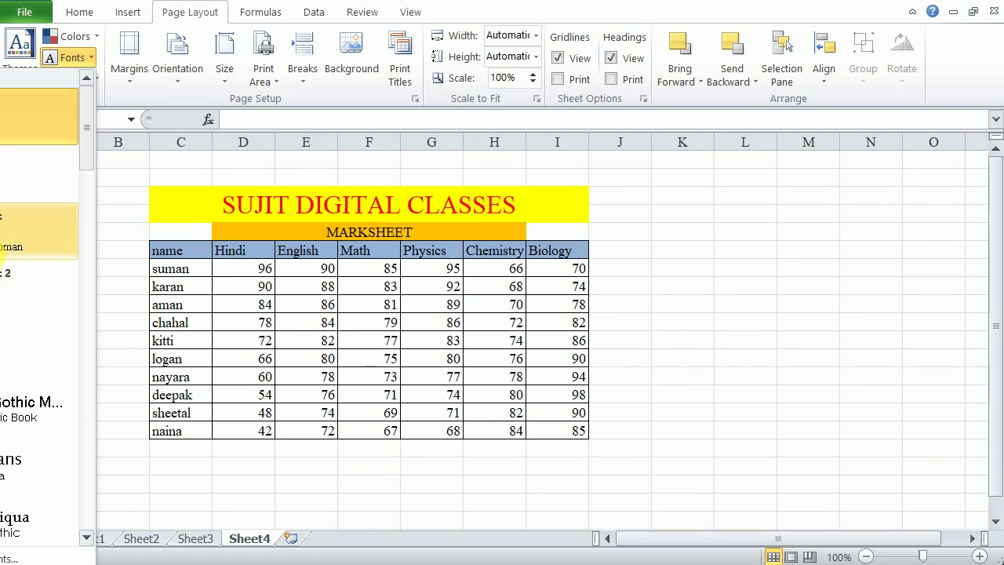
left_click_drag(83, 139, 86, 220)
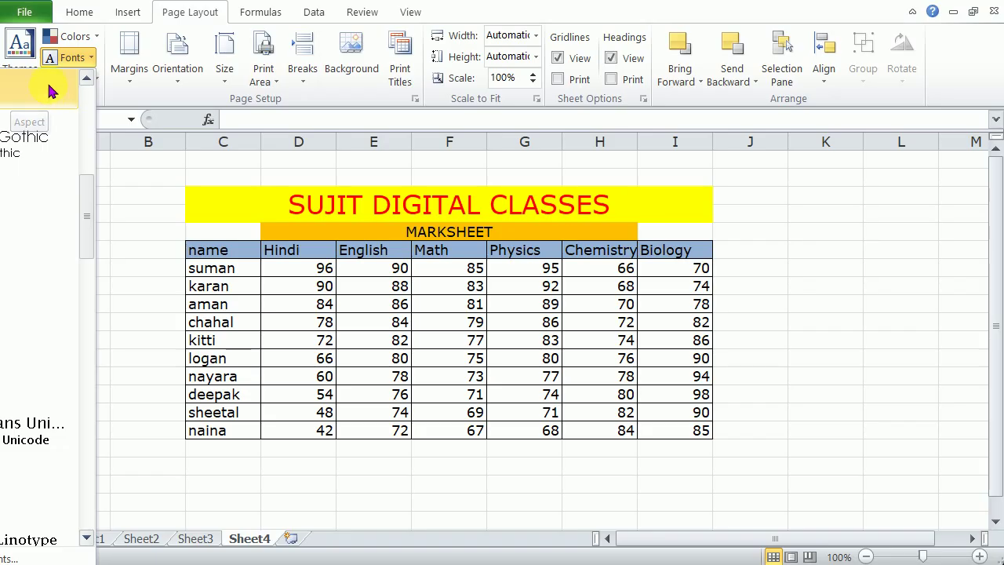
left_click(113, 58)
Examine the theme effects, first without the table selected and again with range B2:I16 selected, leaving them unapplied.
left_click(81, 82)
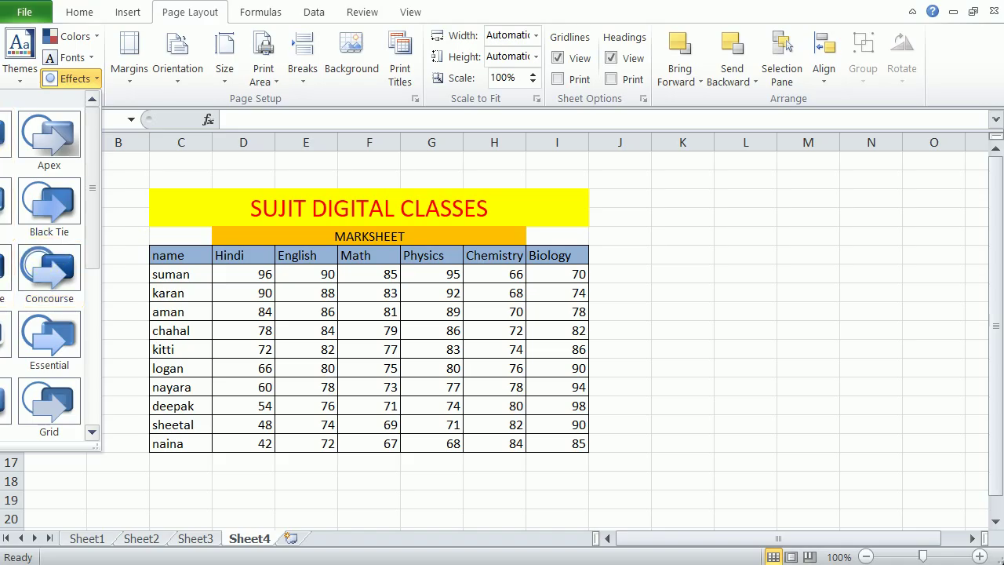
key("Escape")
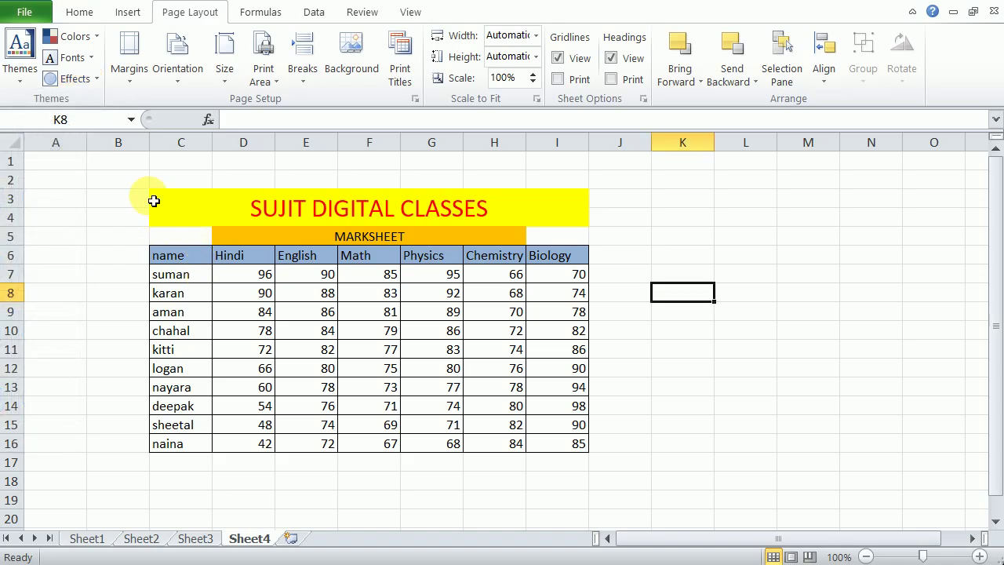
left_click_drag(117, 180, 497, 446)
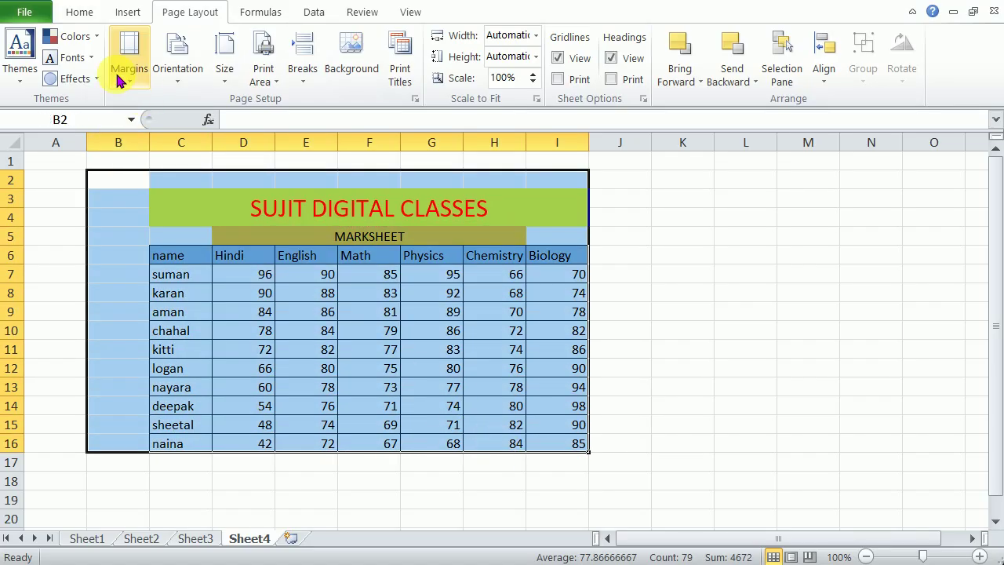
left_click(75, 78)
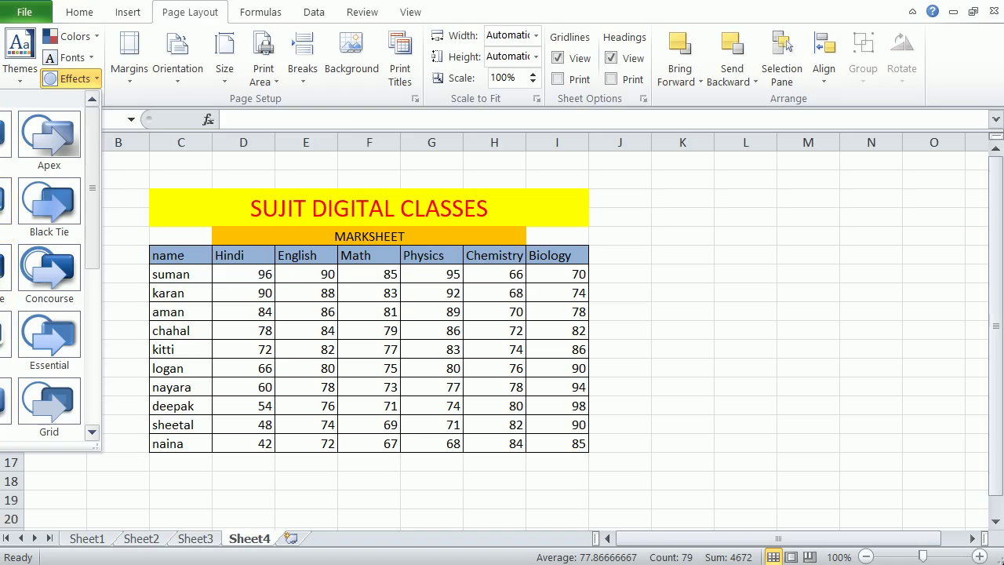
left_click(129, 83)
Apply the Narrow page margins to Sheet4 and examine the page break line next to column K.
left_click(128, 85)
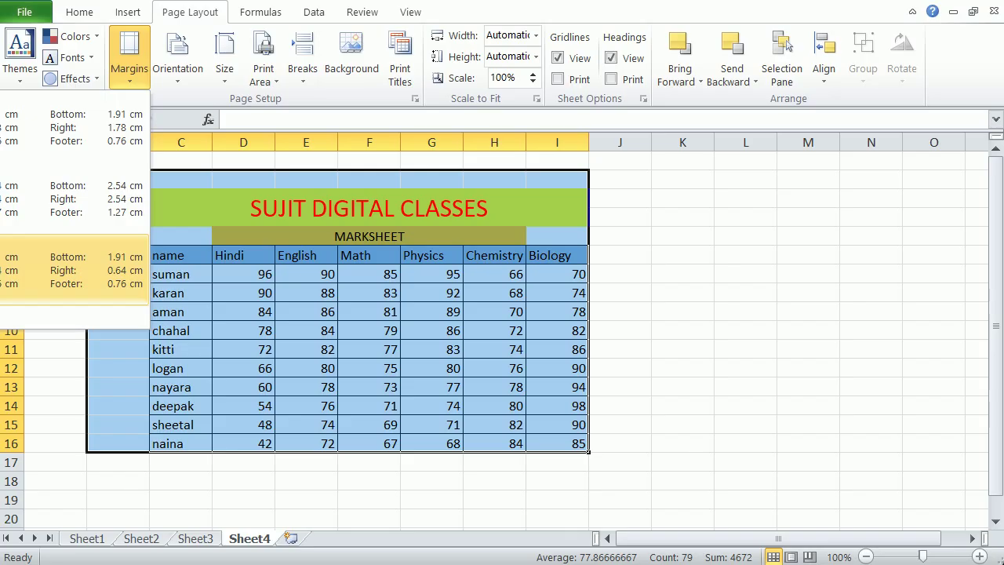
left_click(86, 271)
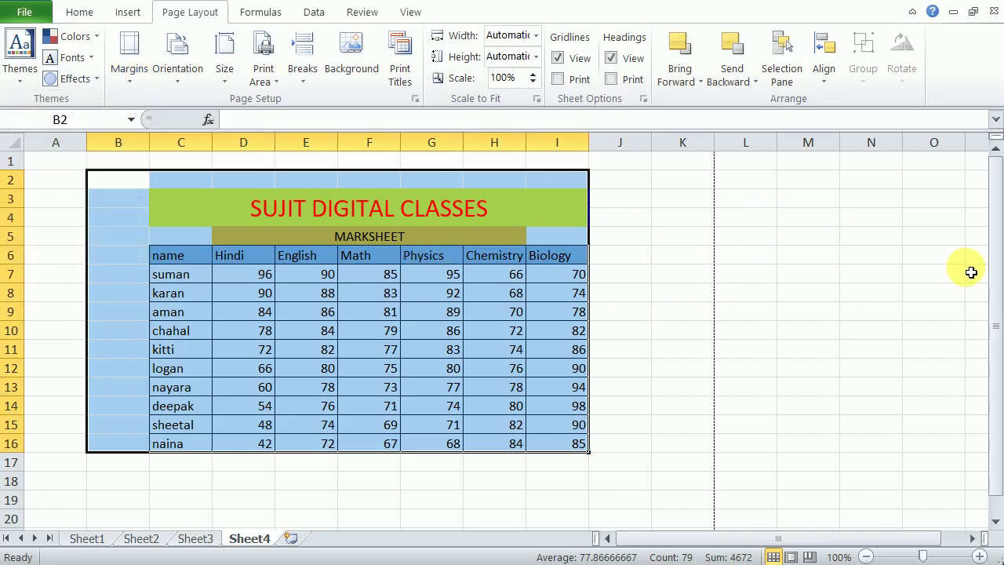
left_click_drag(997, 227, 983, 199)
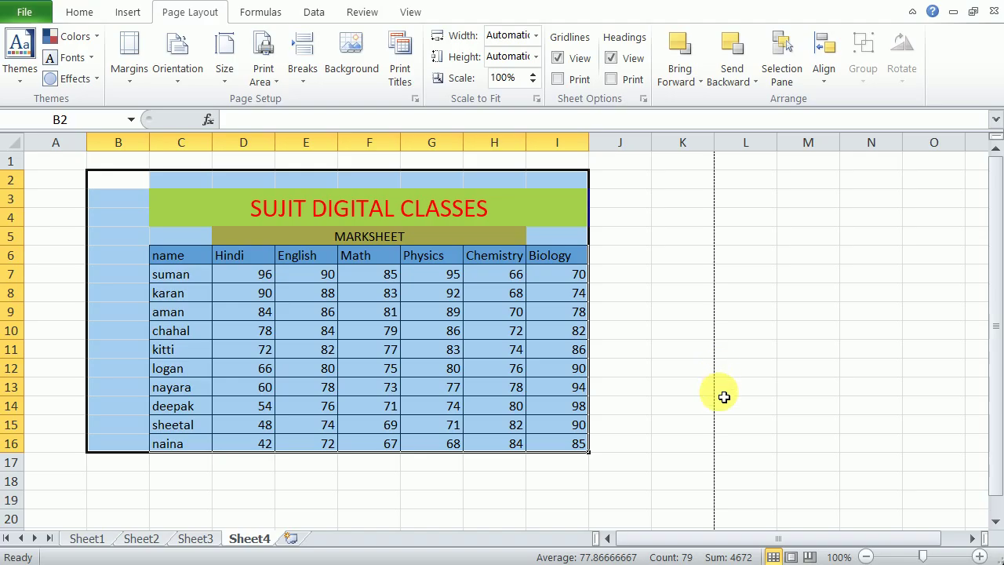
left_click_drag(698, 331, 772, 398)
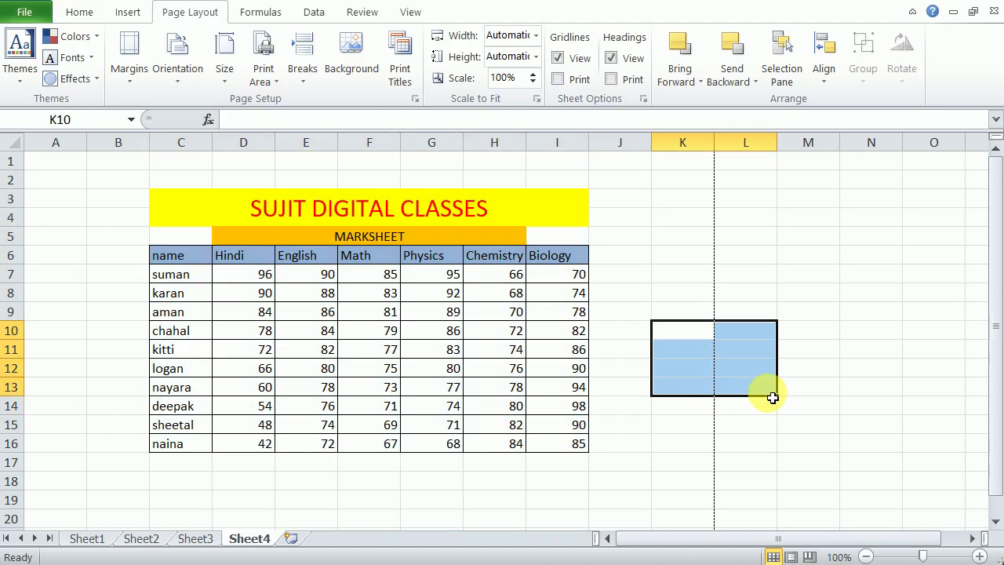
left_click(703, 196)
left_click(705, 165)
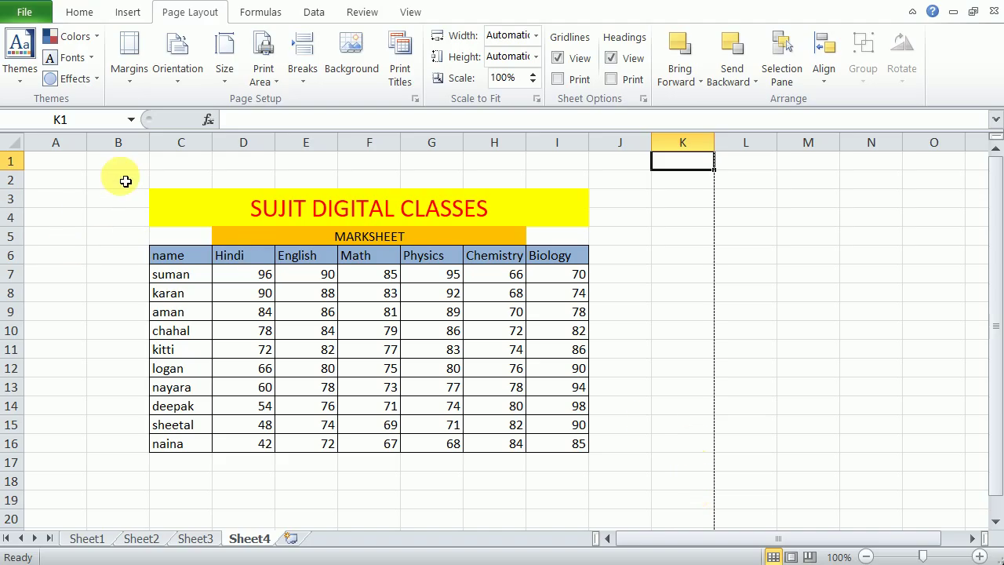
Switch the page margins to Normal and back to Narrow to compare the page break position.
left_click(121, 82)
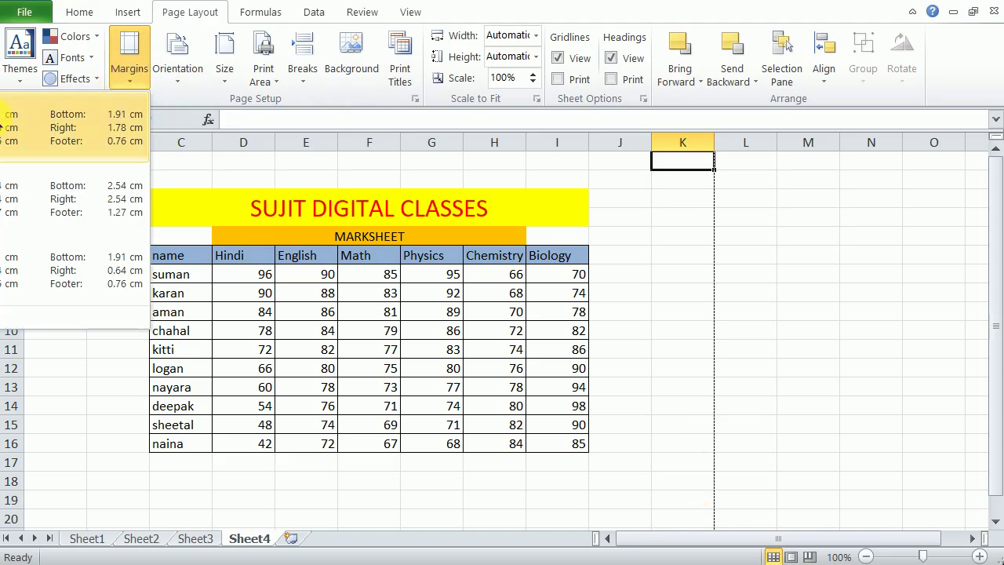
left_click(3, 119)
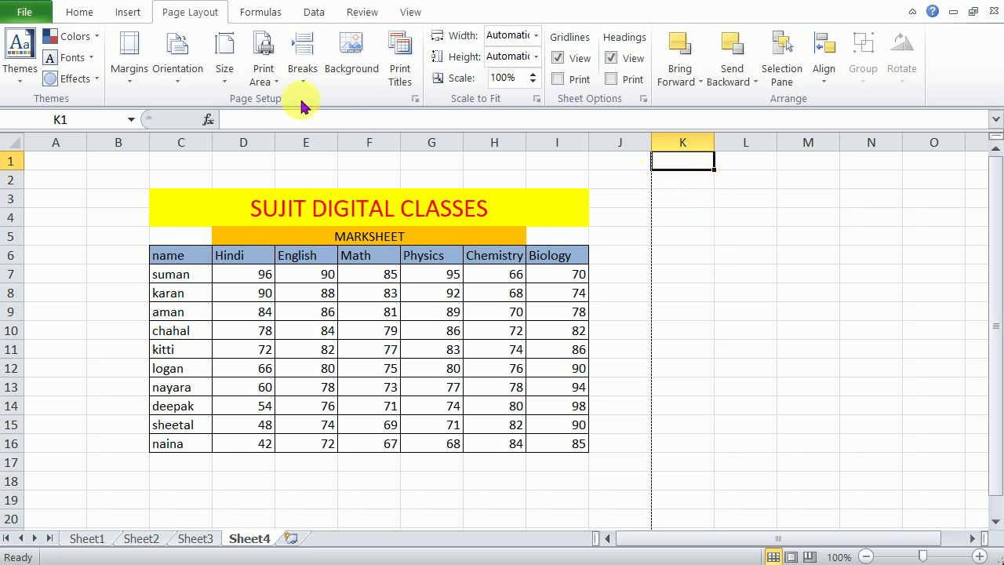
left_click(124, 85)
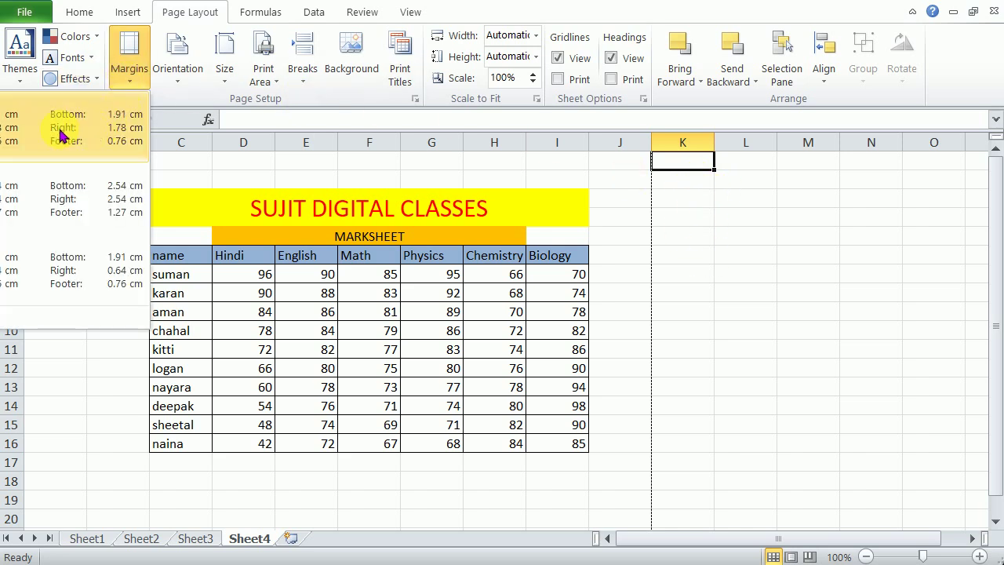
left_click(38, 265)
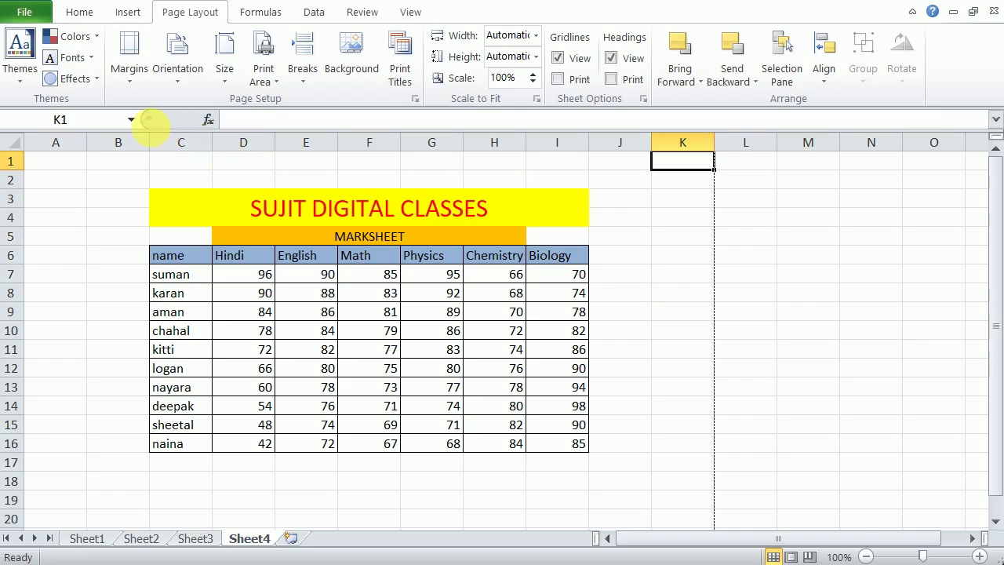
Reapply the Narrow page margins, check the marksheet in the print preview and return to the worksheet.
left_click(127, 78)
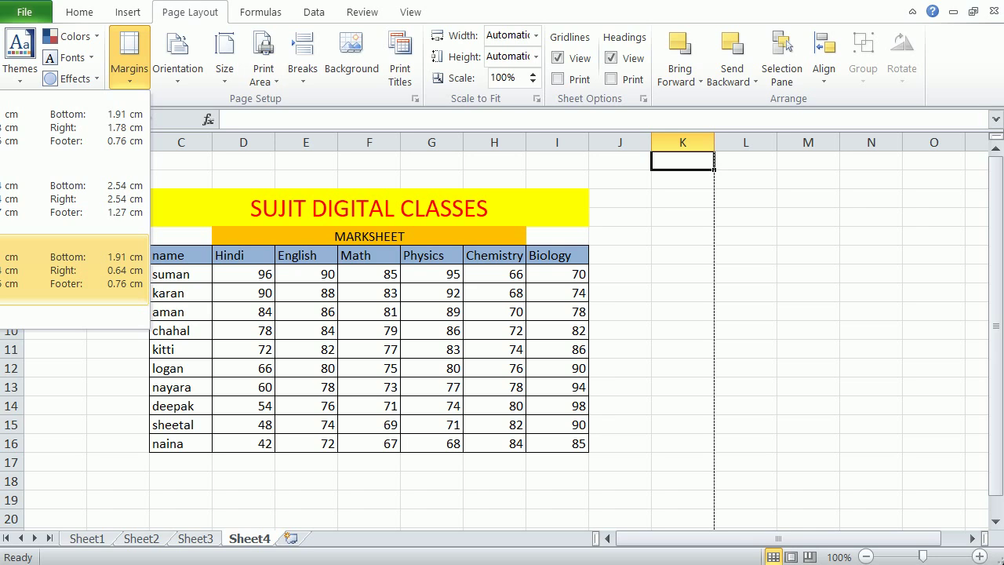
left_click(11, 258)
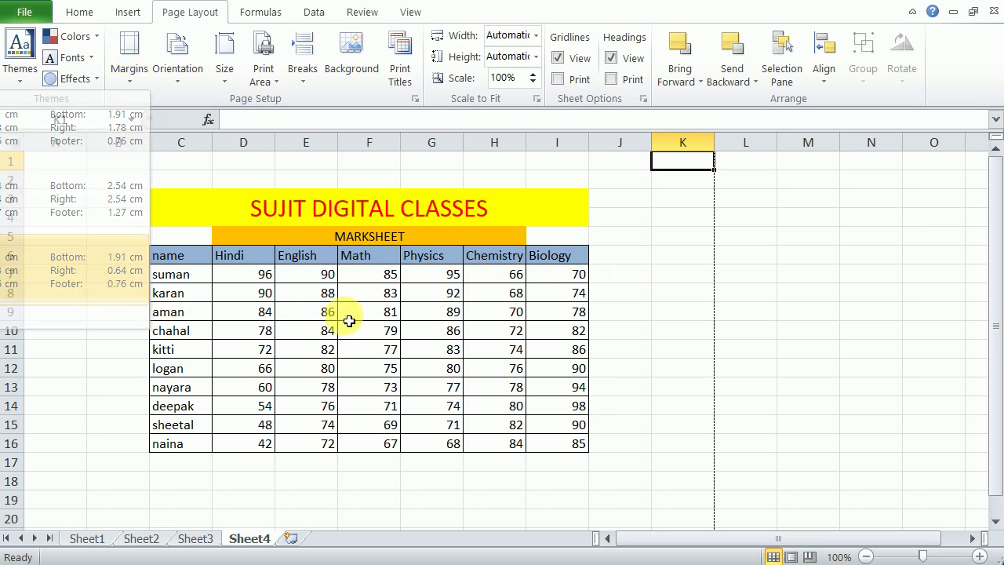
key("ctrl+p")
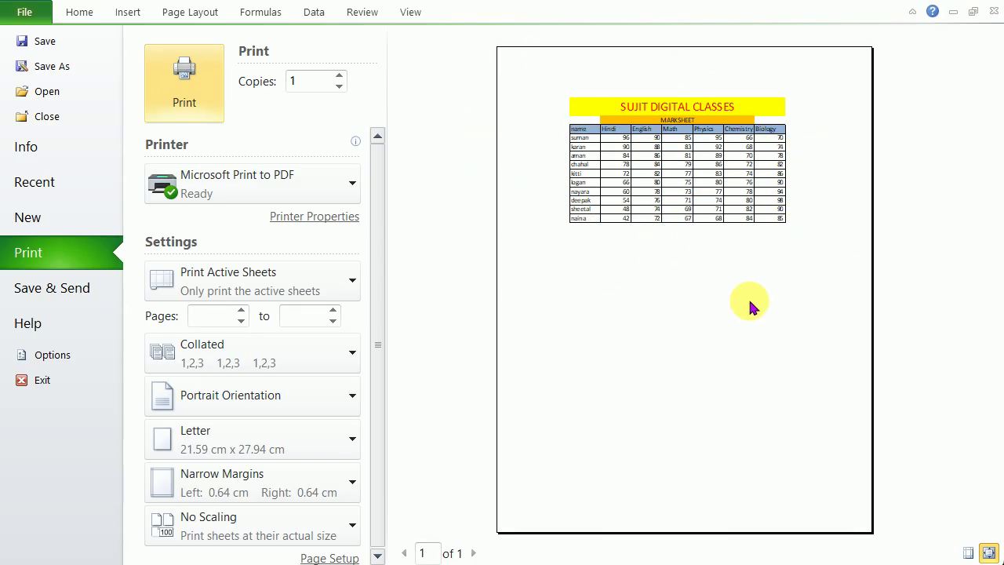
left_click(79, 12)
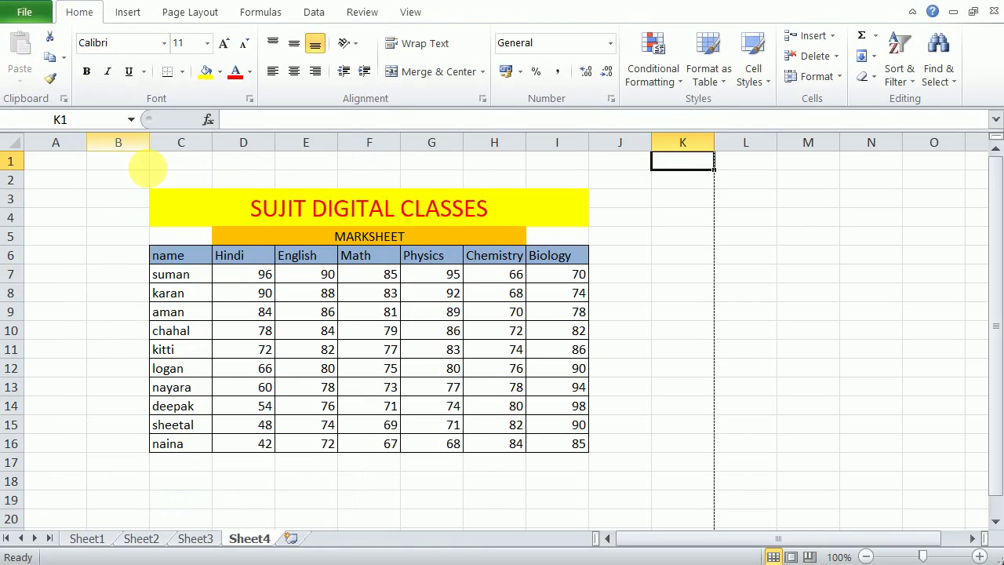
Set the page margins to Normal, check the marksheet in the print preview and return to the worksheet.
left_click(189, 11)
left_click(129, 83)
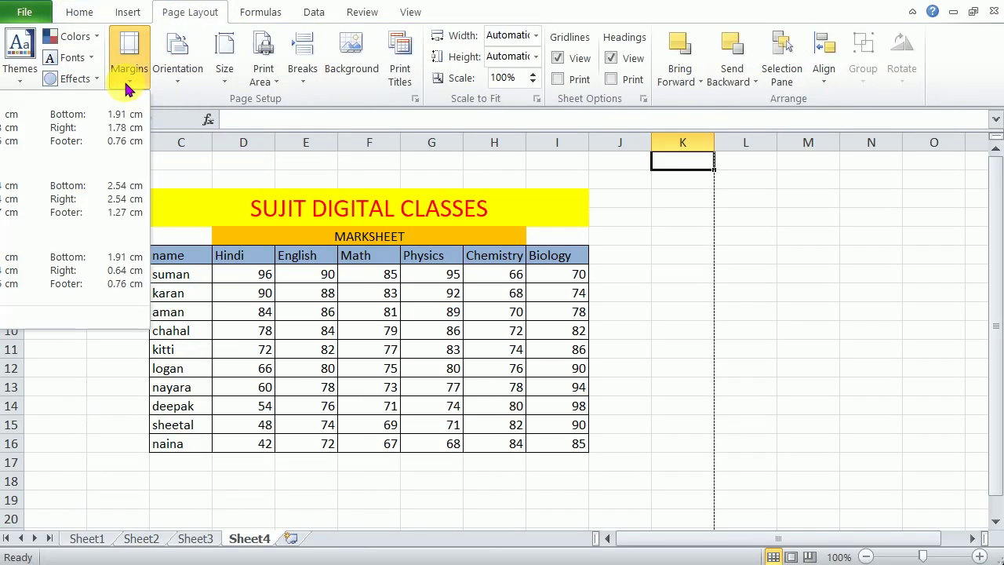
left_click(70, 192)
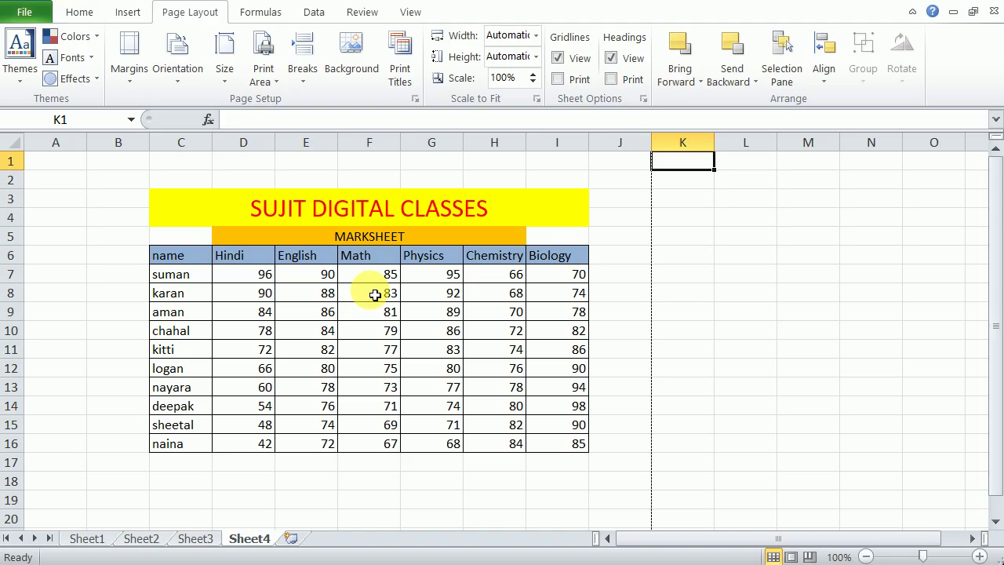
key("ctrl+p")
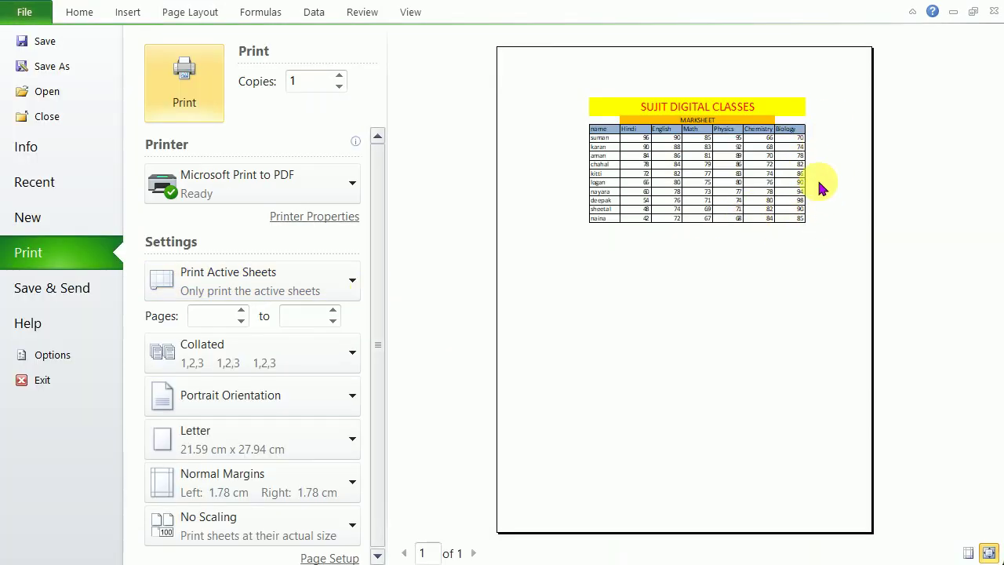
left_click(507, 171)
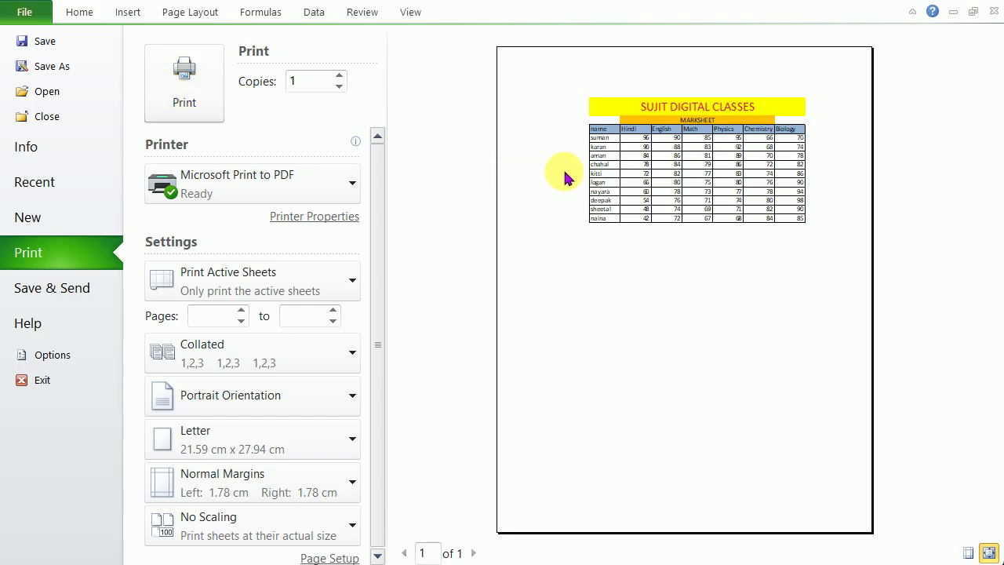
left_click(125, 11)
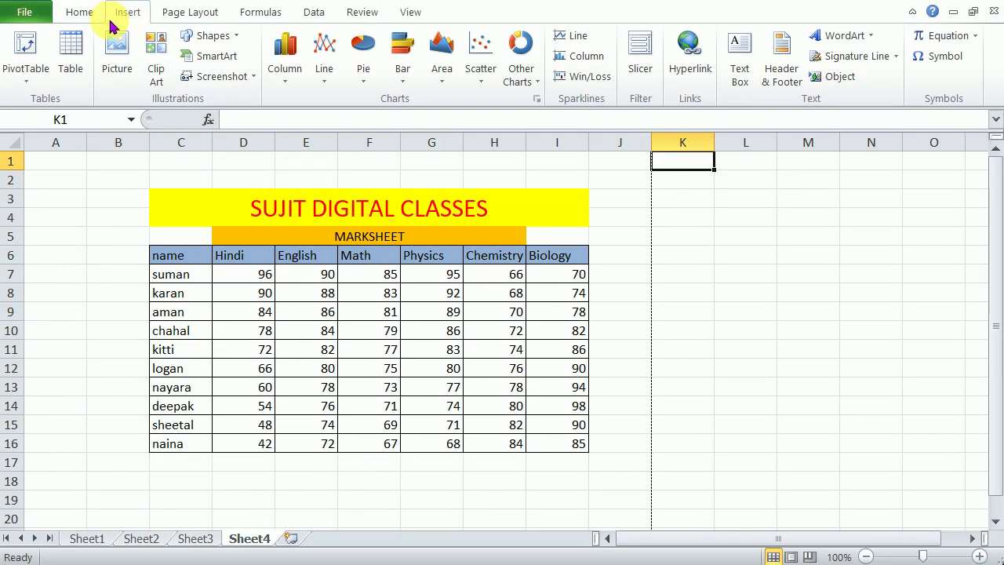
Set the page margins of the marksheet back to Narrow.
left_click(182, 11)
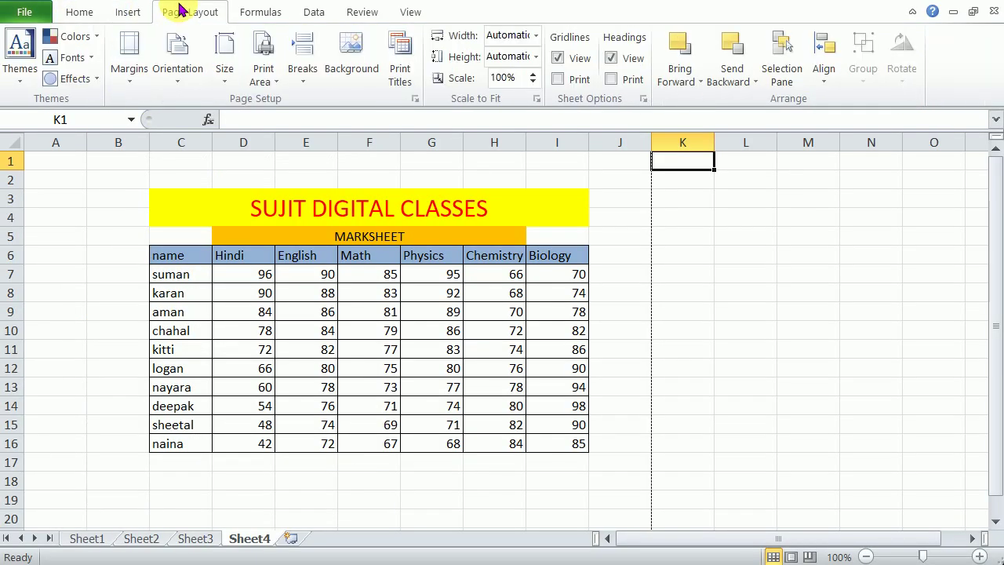
left_click(116, 75)
left_click(24, 268)
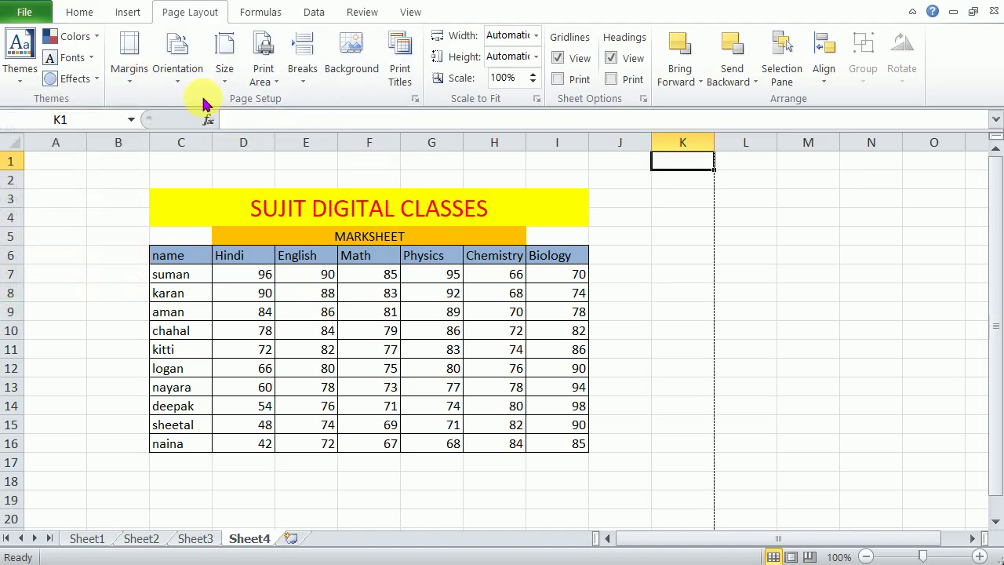
Change the page orientation to Landscape, check the print preview and return to the page layout settings.
left_click(179, 85)
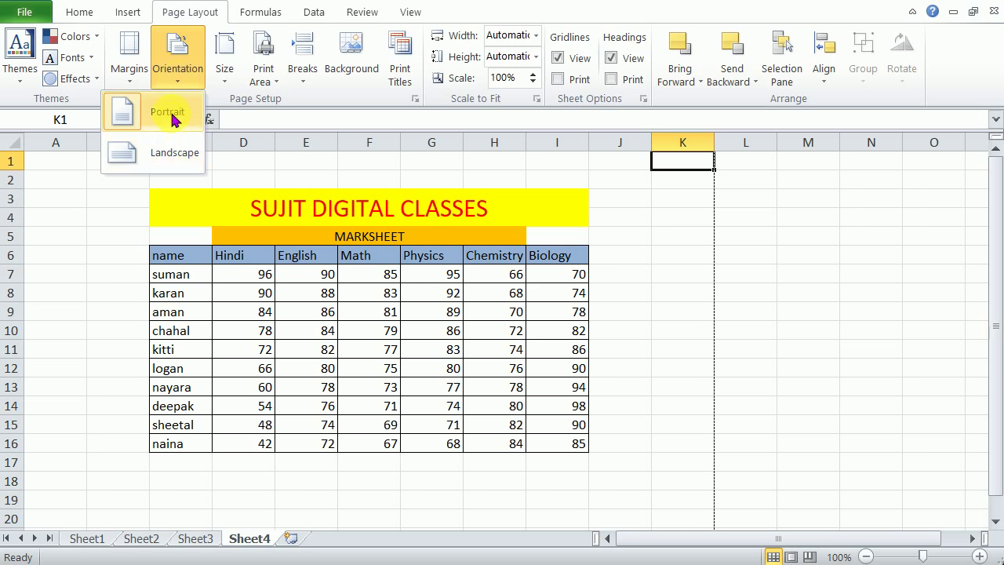
left_click(187, 159)
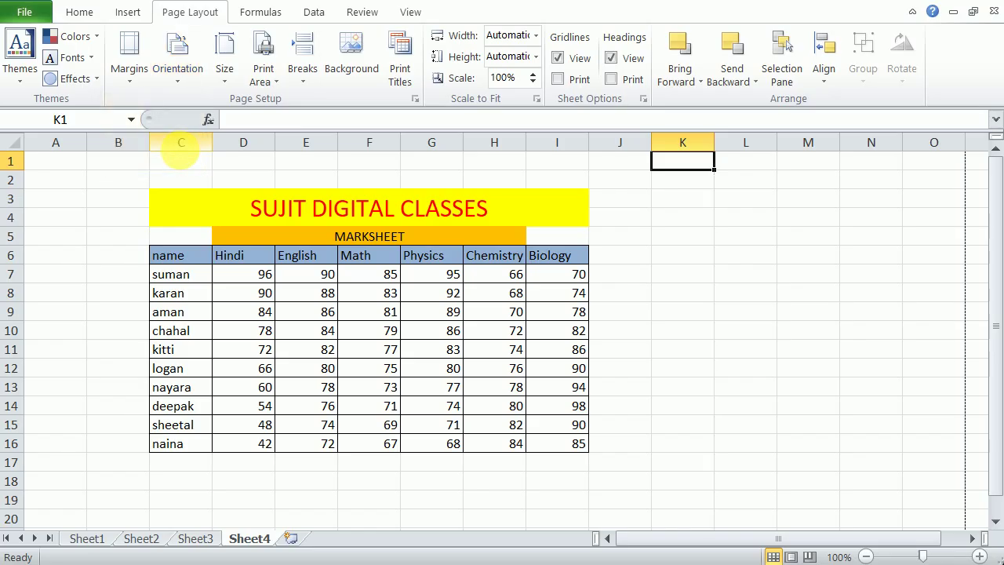
key("ctrl+p")
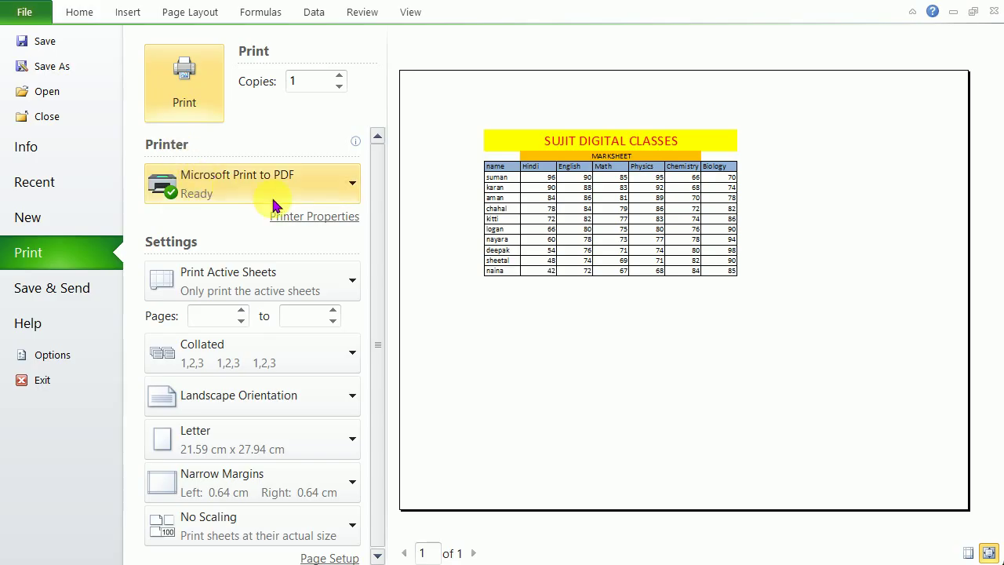
mouse_move(305, 147)
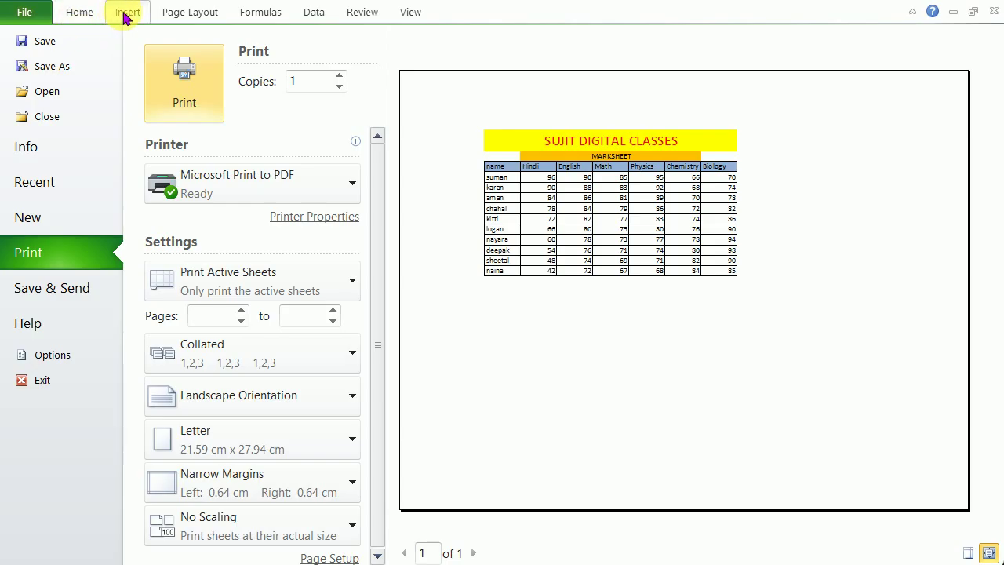
left_click(173, 12)
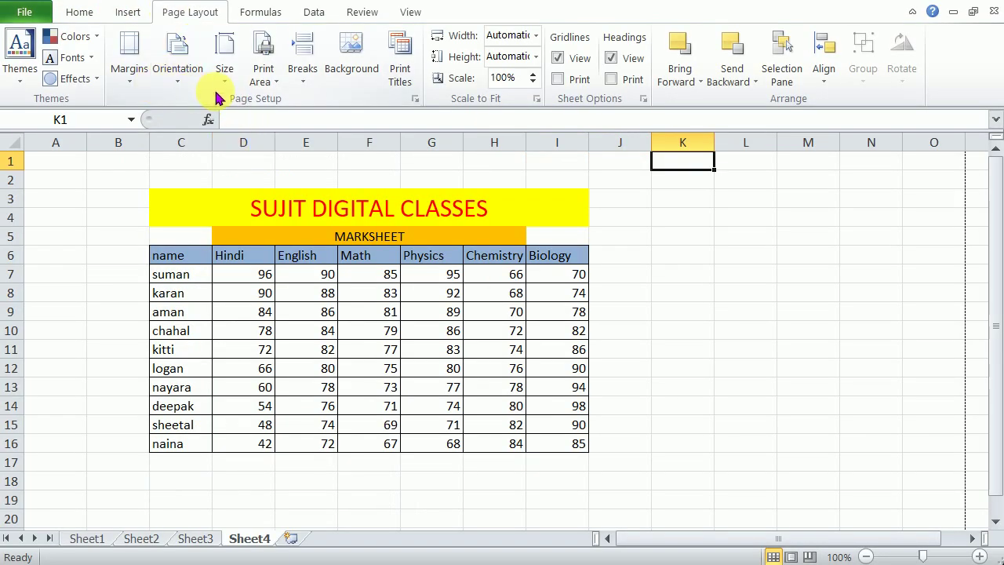
Set the page orientation of the marksheet back to Portrait.
left_click(177, 61)
left_click(167, 111)
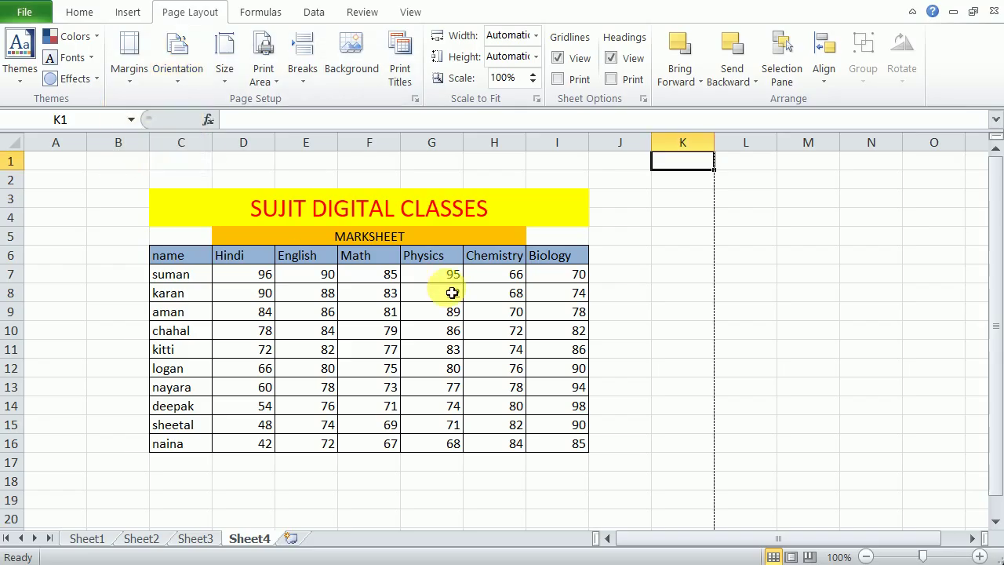
Set the paper size of the marksheet to A4, checking the page in the print preview before and after the change.
key("ctrl+p")
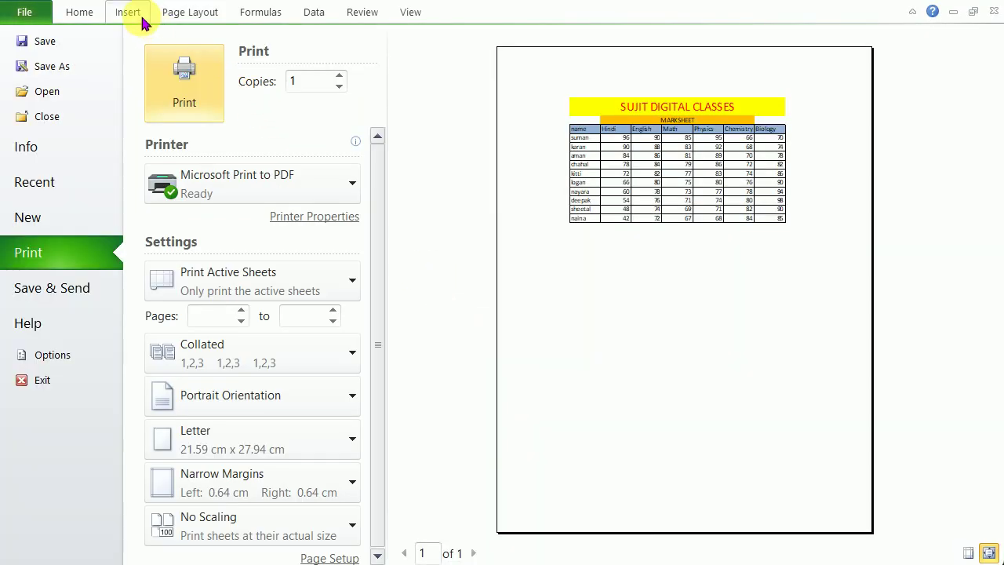
left_click(180, 16)
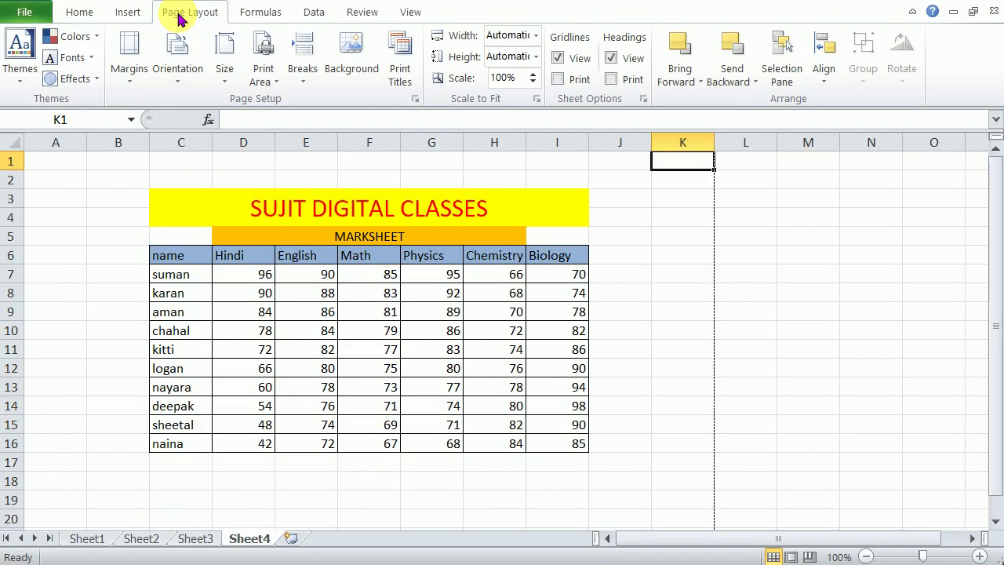
left_click(222, 79)
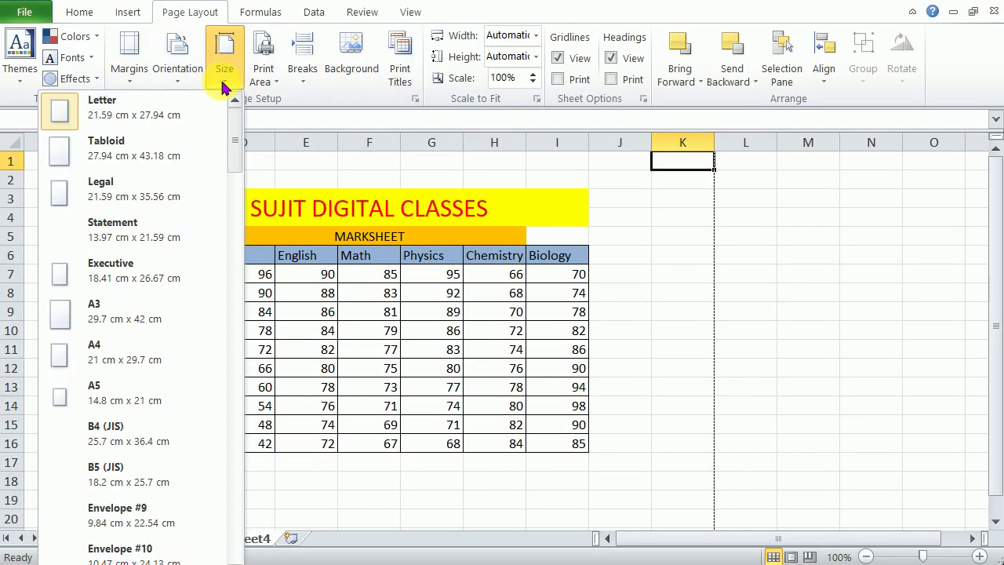
left_click(99, 350)
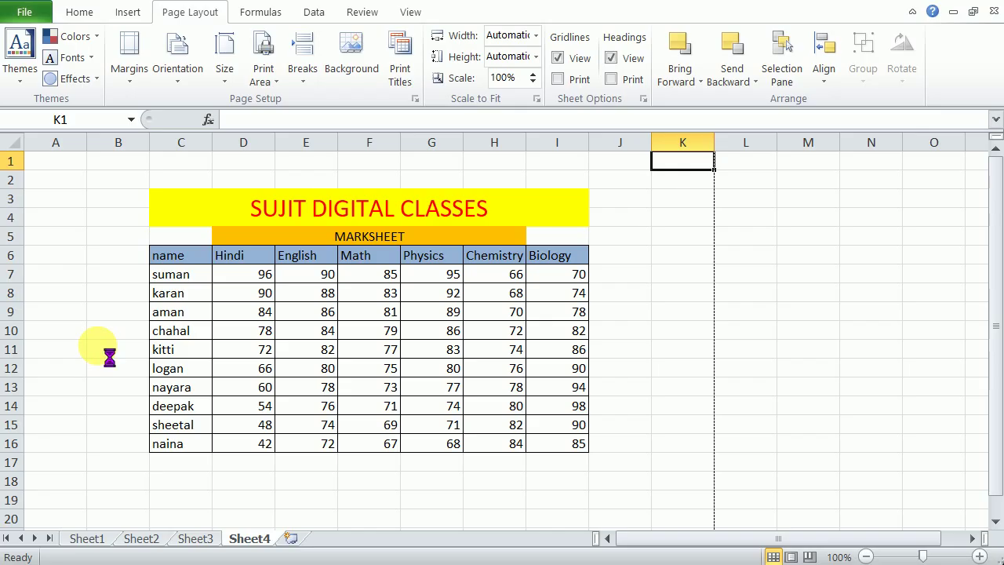
key("ctrl+p")
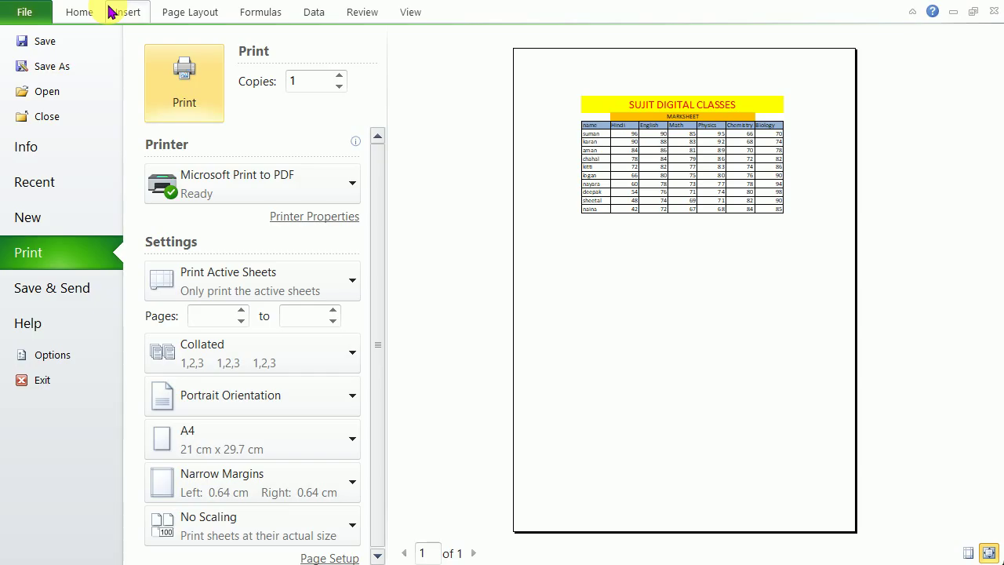
left_click(81, 14)
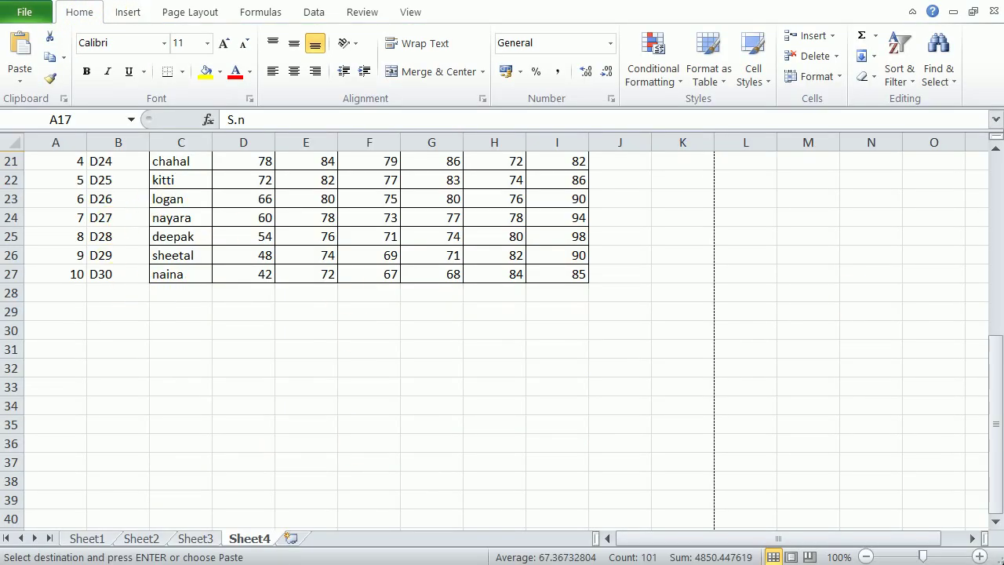
Paste the copied student marks table at cell A17 and copy the range A17:K28 to cell A29.
key("ctrl+v")
left_click_drag(989, 316, 988, 287)
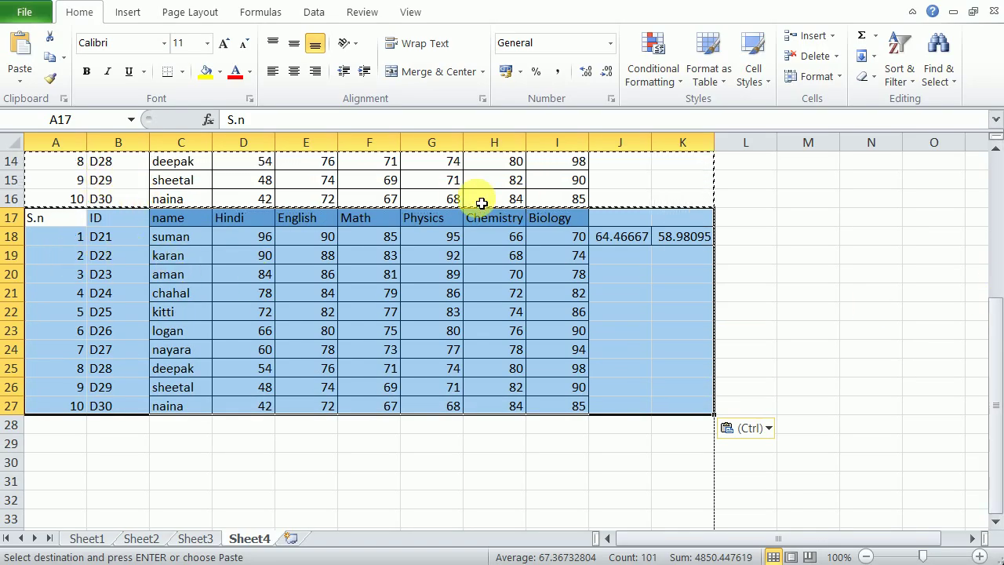
left_click_drag(33, 217, 667, 424)
left_click(59, 442)
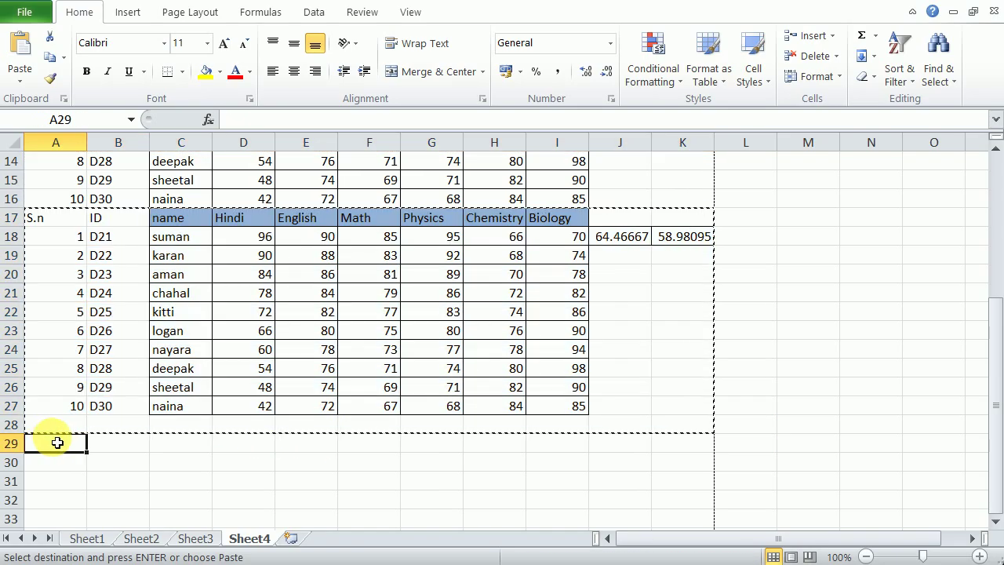
key("ctrl+v")
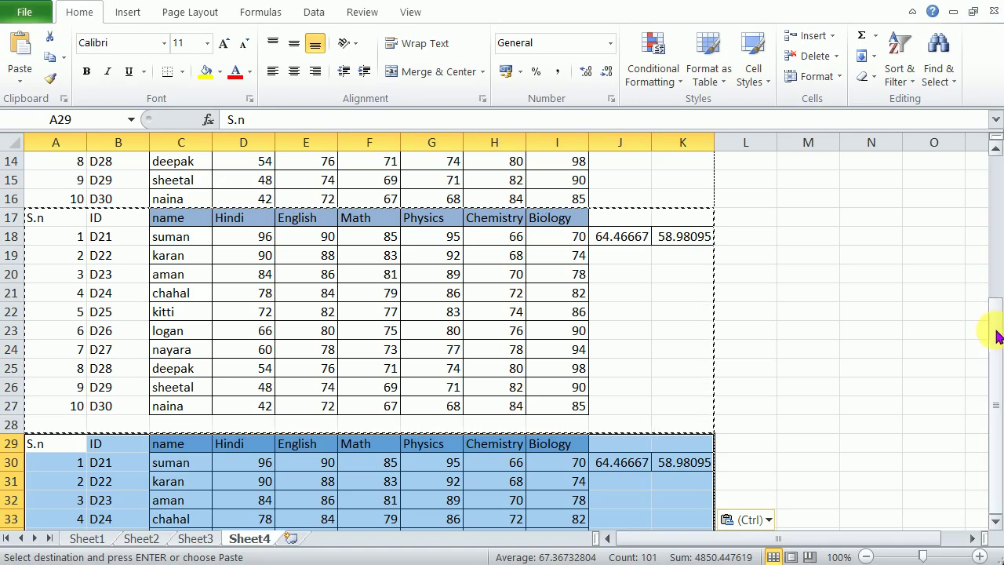
left_click_drag(994, 405, 995, 453)
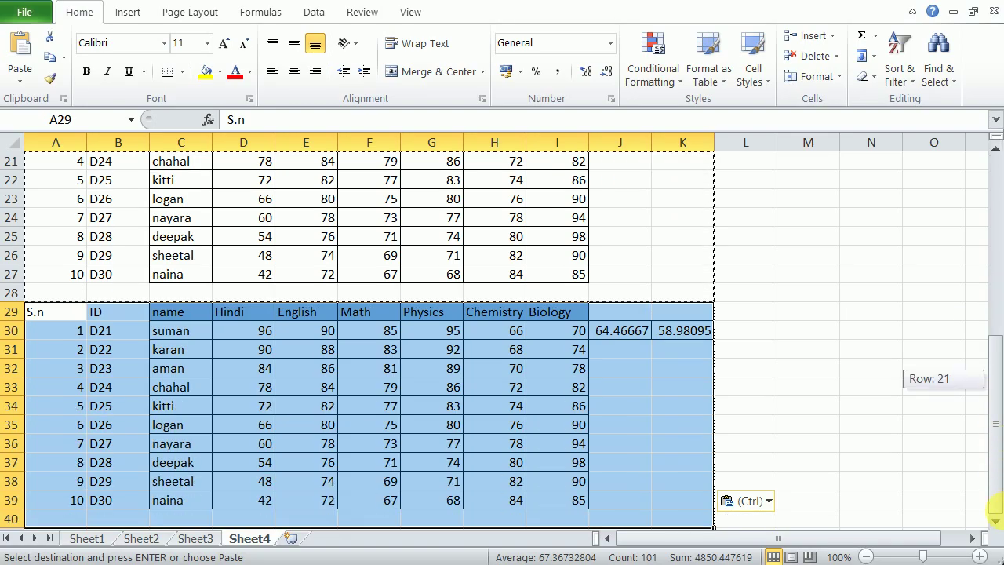
left_click_drag(994, 506, 990, 476)
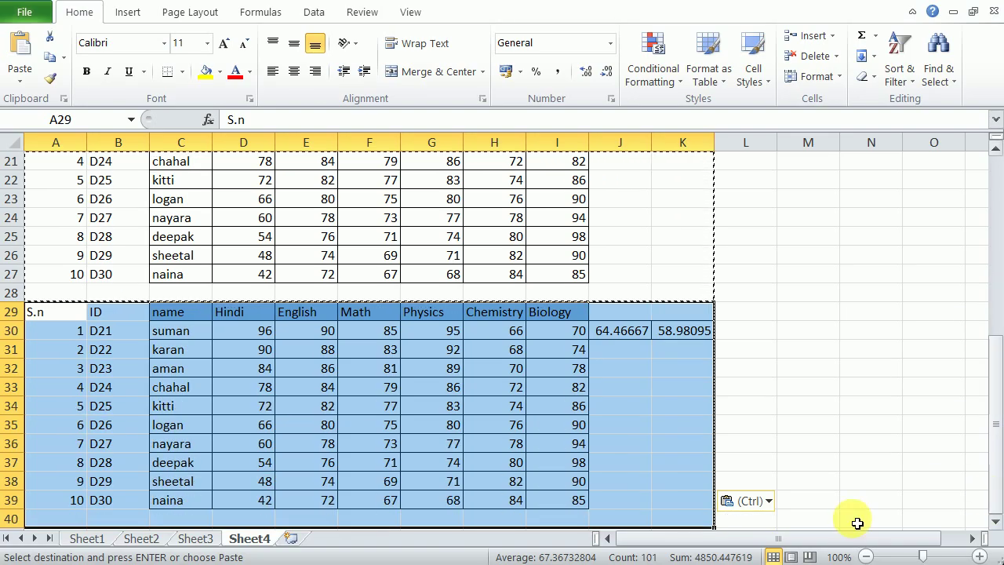
left_click_drag(824, 542, 788, 540)
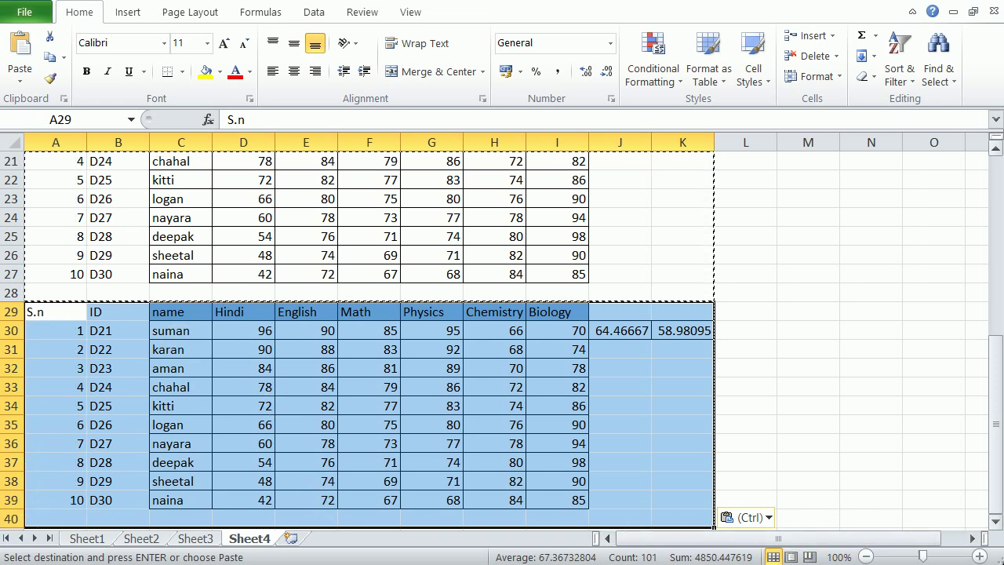
Paste the copied marks table at cell A2, over the title rows of the marksheet.
left_click_drag(994, 381, 968, 176)
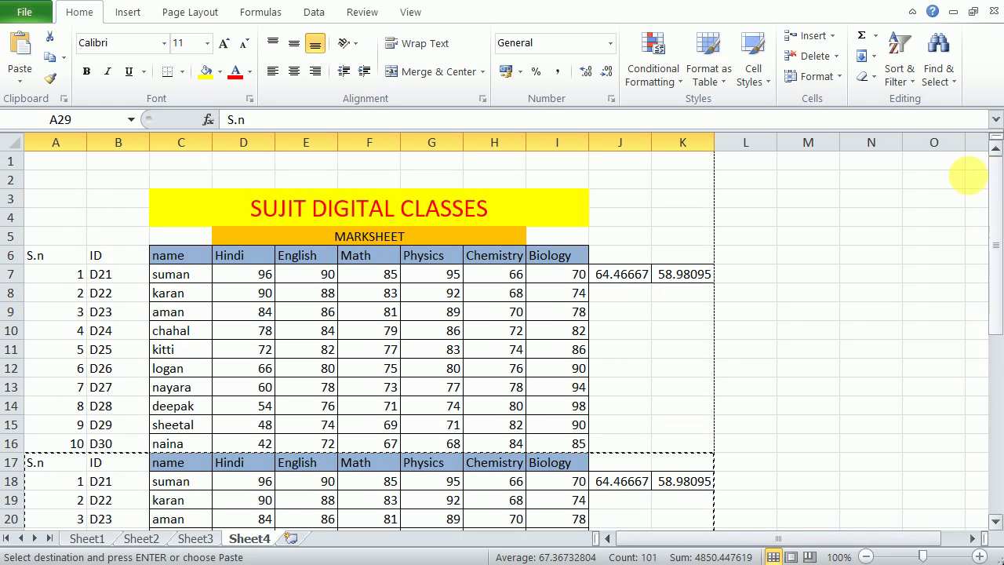
left_click(48, 182)
key("Return")
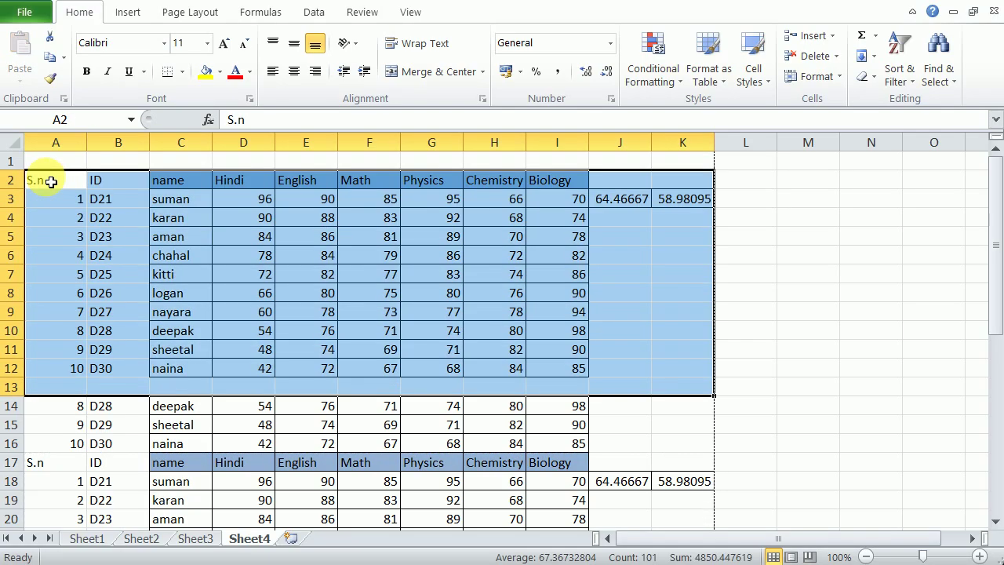
left_click(94, 160)
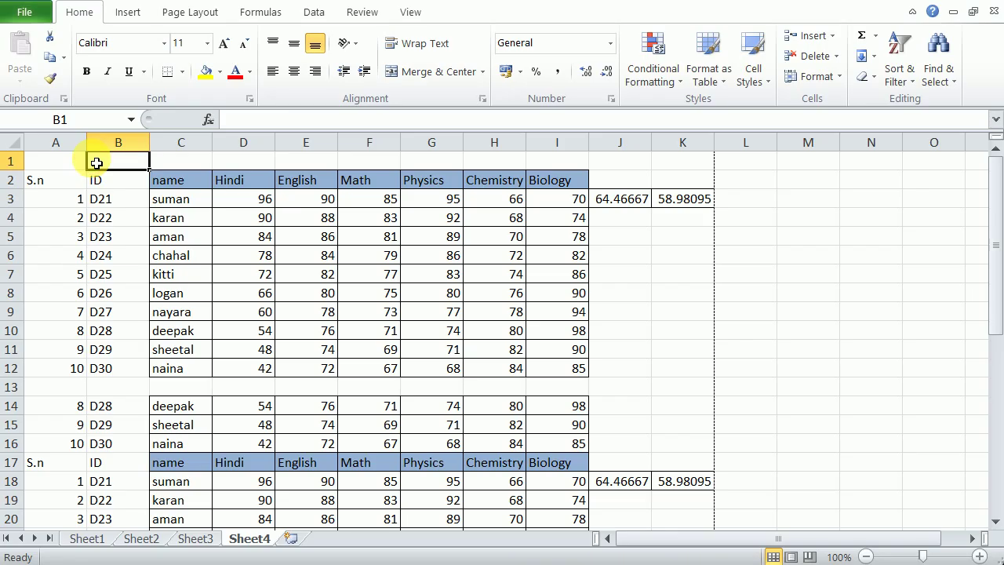
Look through the pasted tables and step down the serial number column of the table starting in row 29.
scroll(385, 322, "down", 20)
scroll(385, 318, "up", 20)
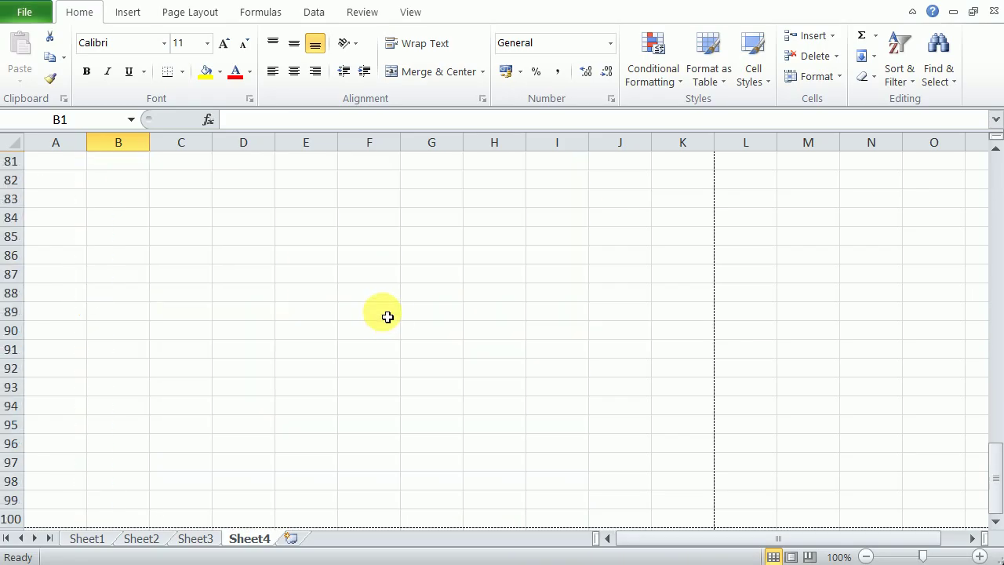
left_click_drag(995, 269, 998, 454)
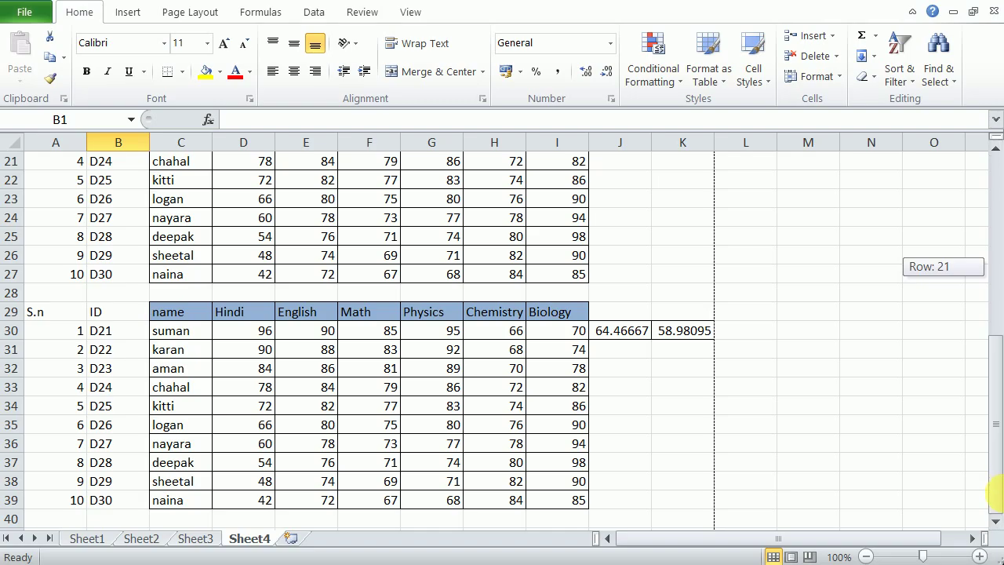
left_click_drag(995, 492, 994, 492)
left_click(55, 295)
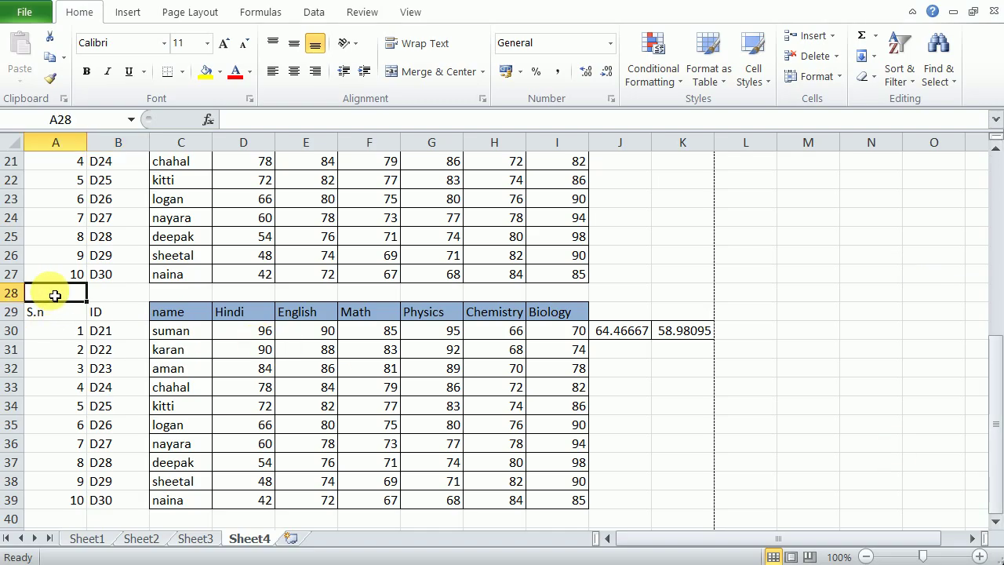
key("Down")
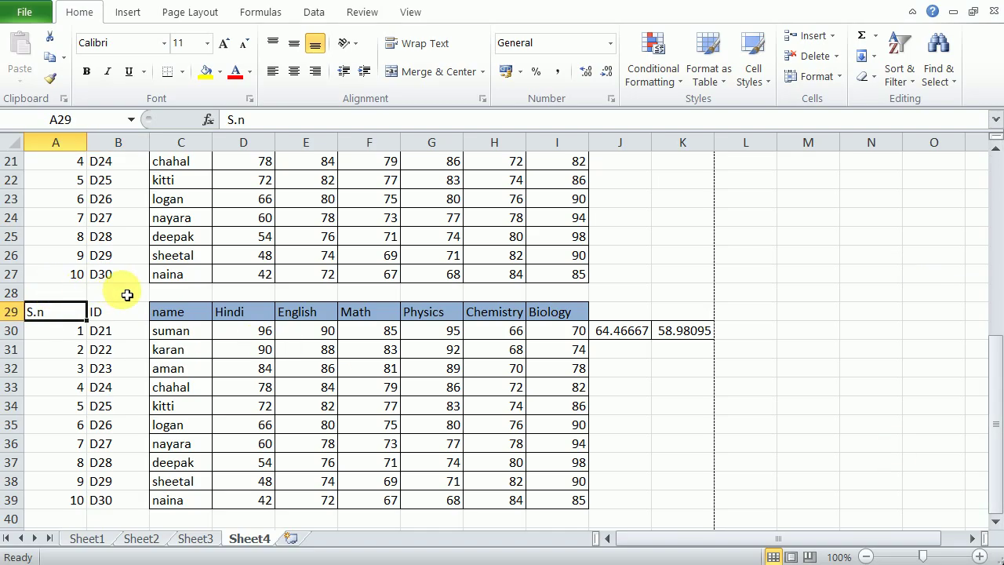
key("Down")
key("Down")
key("Down")
key("Down")
key("Down")
key("Down")
key("Down")
key("Down")
key("Down")
key("Down")
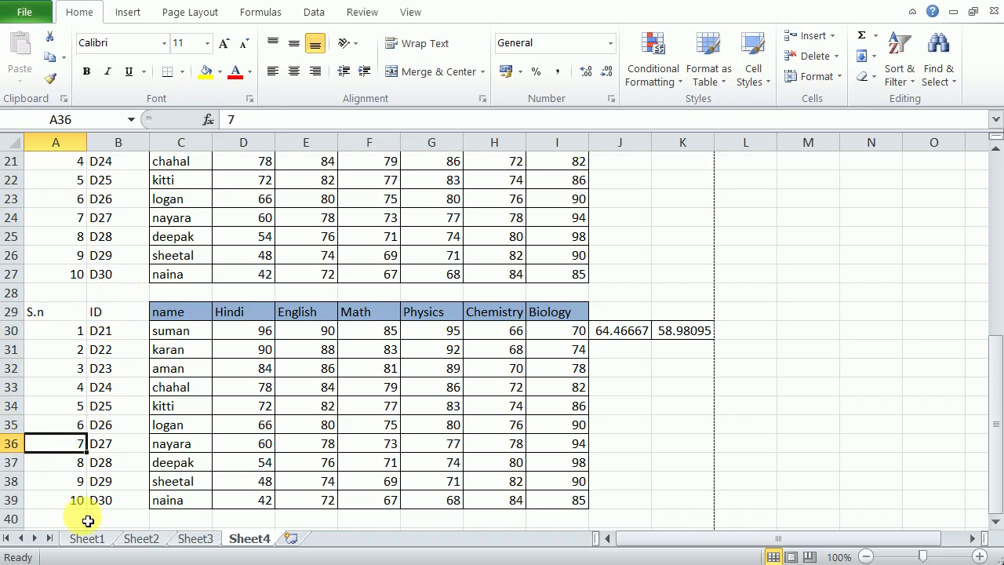
Copy the marks table in A29:K39, paste it at cell A40 and return to the start of the sheet.
left_click_drag(56, 312, 679, 497)
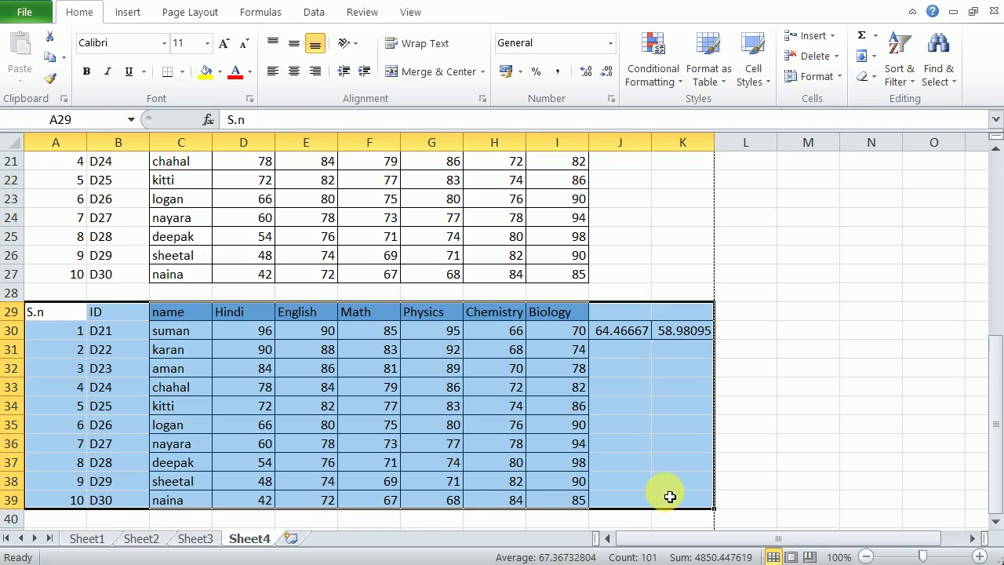
key("ctrl+c")
left_click(68, 519)
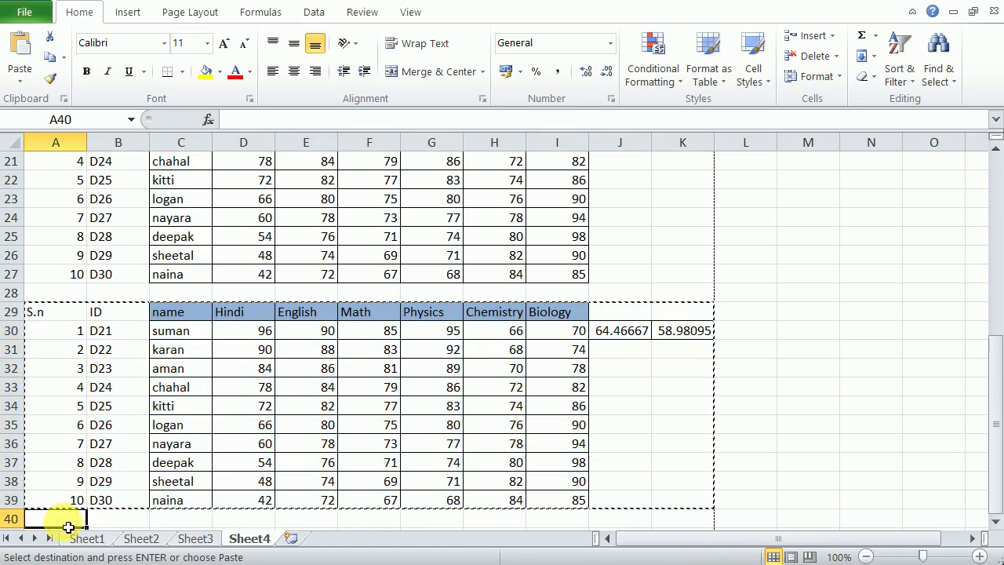
key("ctrl+v")
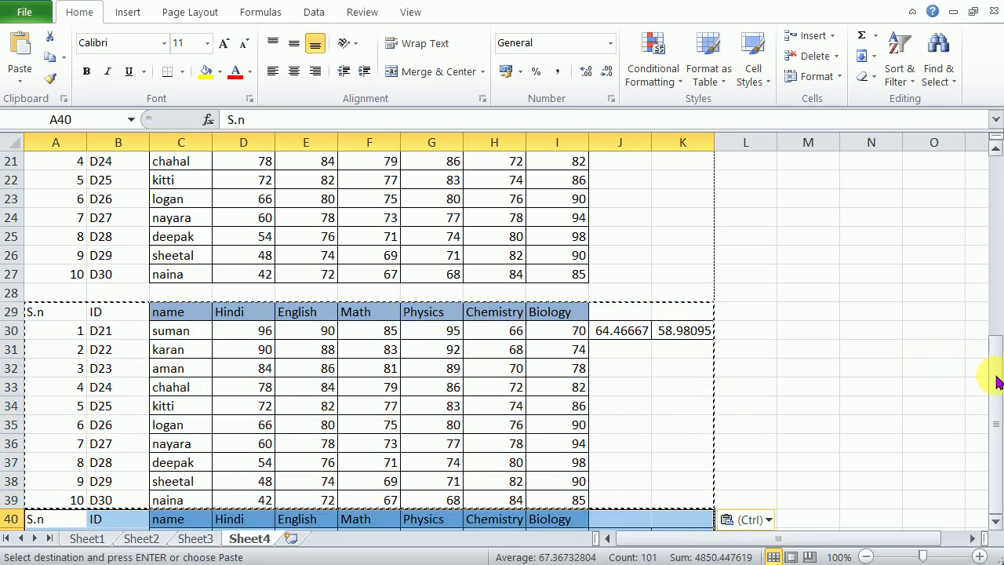
left_click_drag(998, 377, 997, 534)
left_click(11, 519)
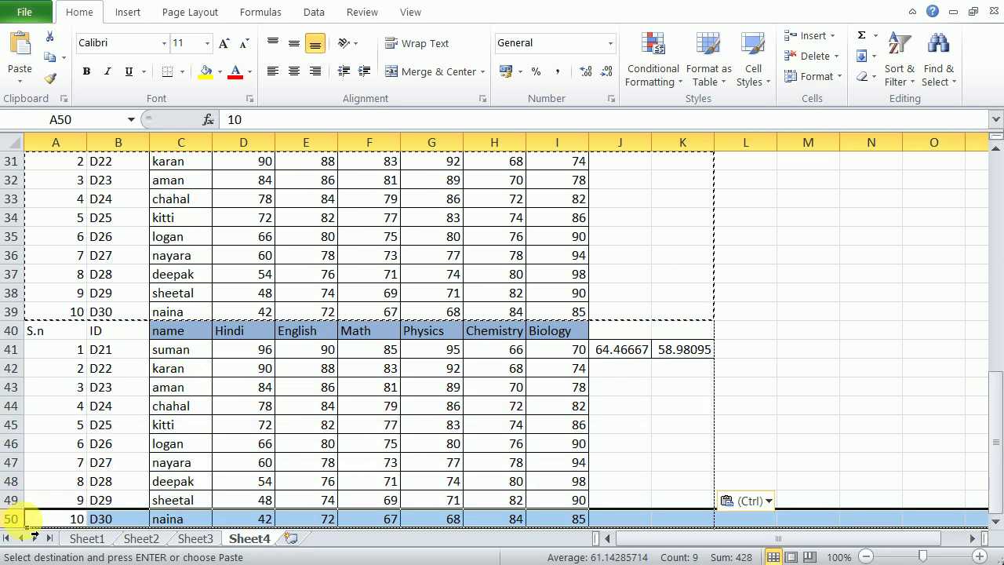
left_click_drag(997, 398, 982, 152)
left_click(746, 273)
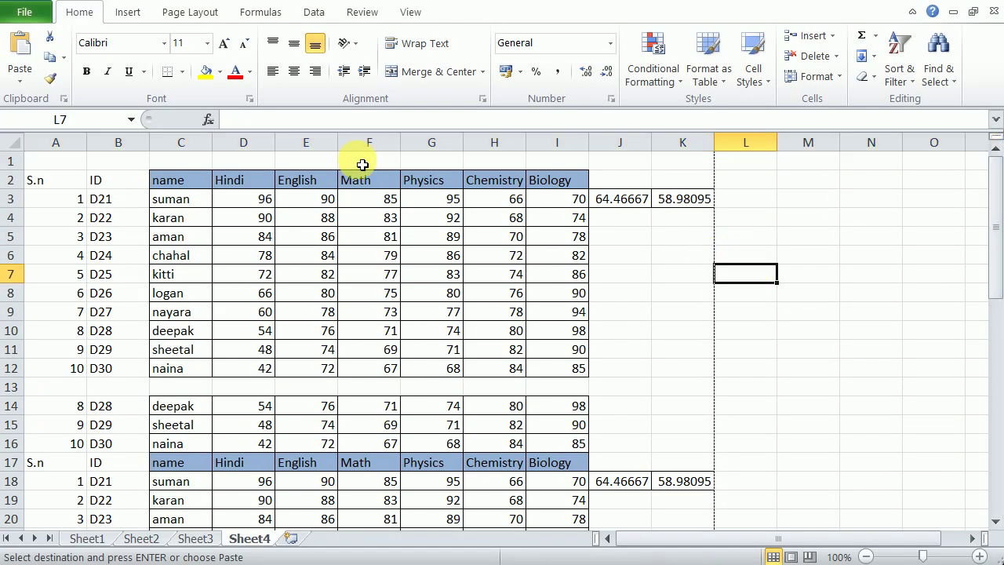
Apply the A4 paper size again and check the extended sheet in the print preview before returning to the page layout settings.
left_click(177, 15)
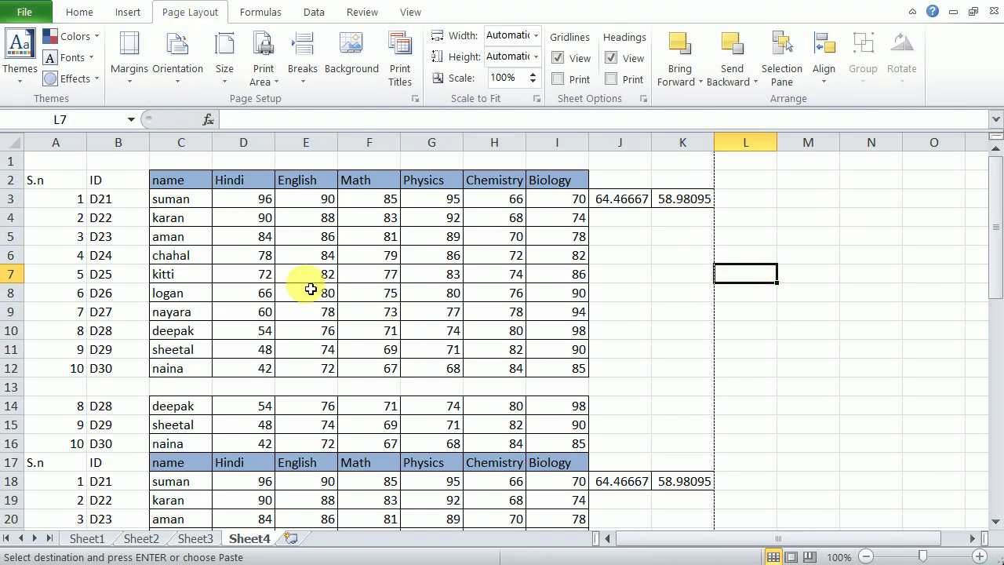
left_click(276, 82)
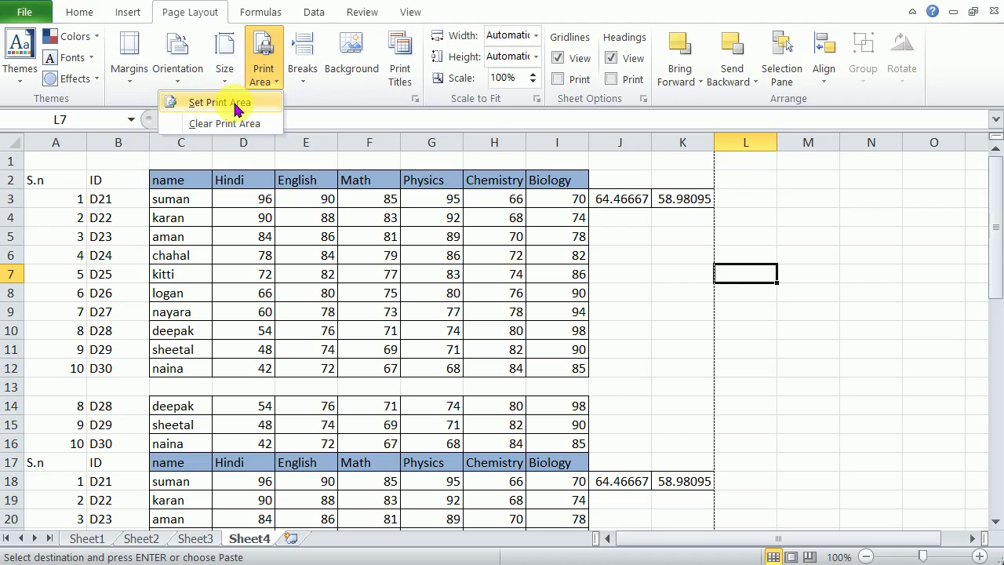
left_click(224, 74)
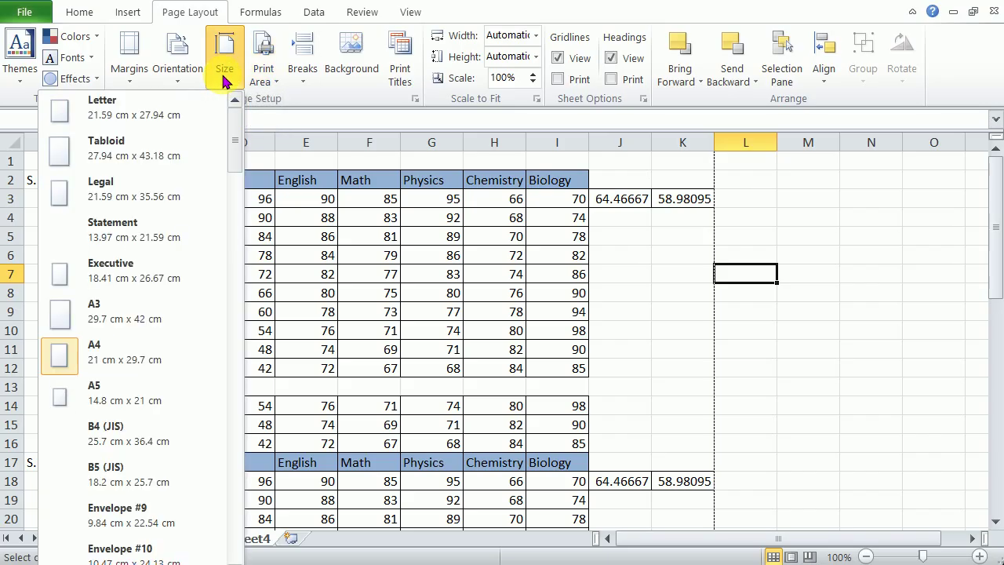
left_click(121, 349)
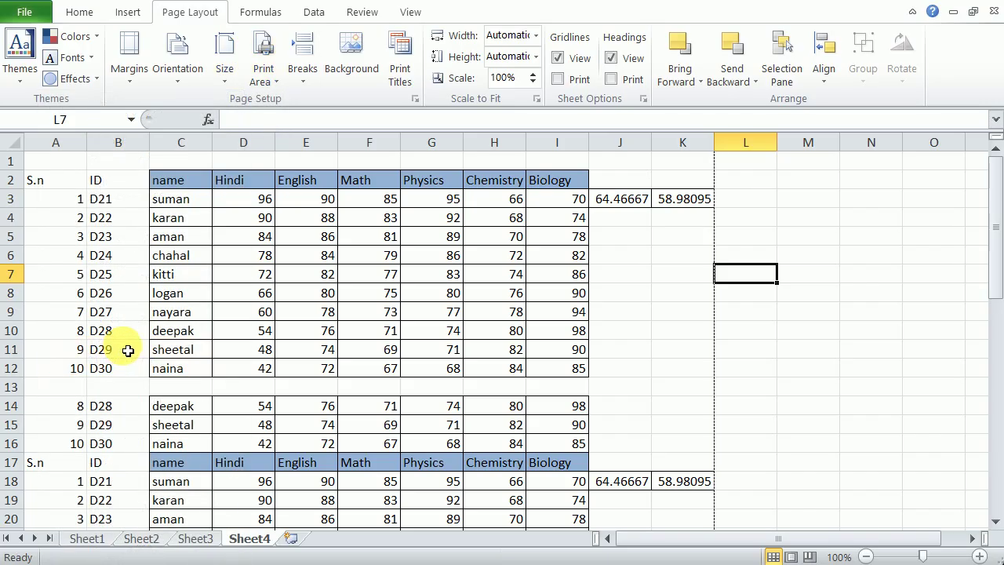
key("ctrl+p")
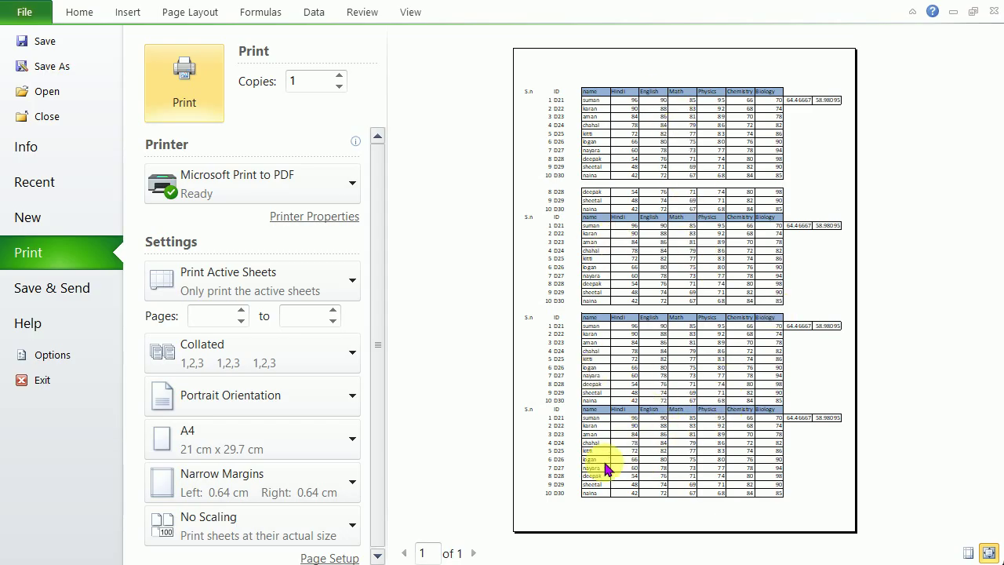
left_click(170, 14)
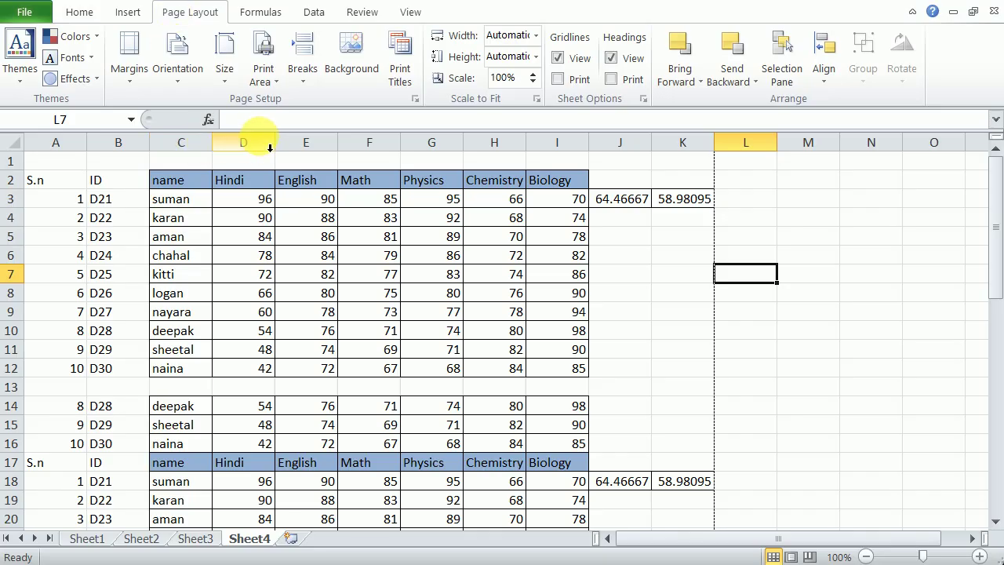
Set the range C2:I12, from the name column through Biology, as the print area.
left_click(270, 78)
left_click(144, 188)
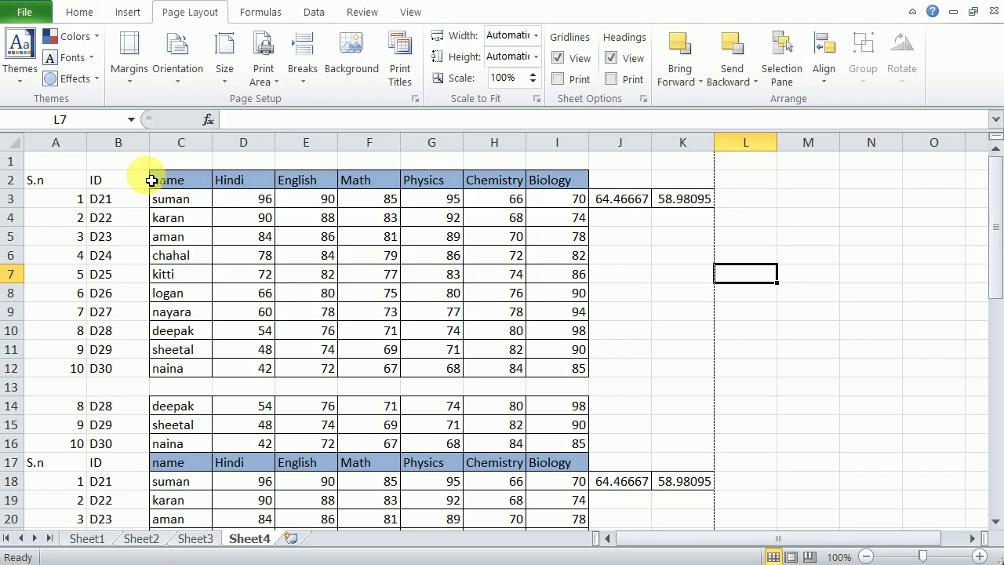
left_click_drag(151, 180, 552, 370)
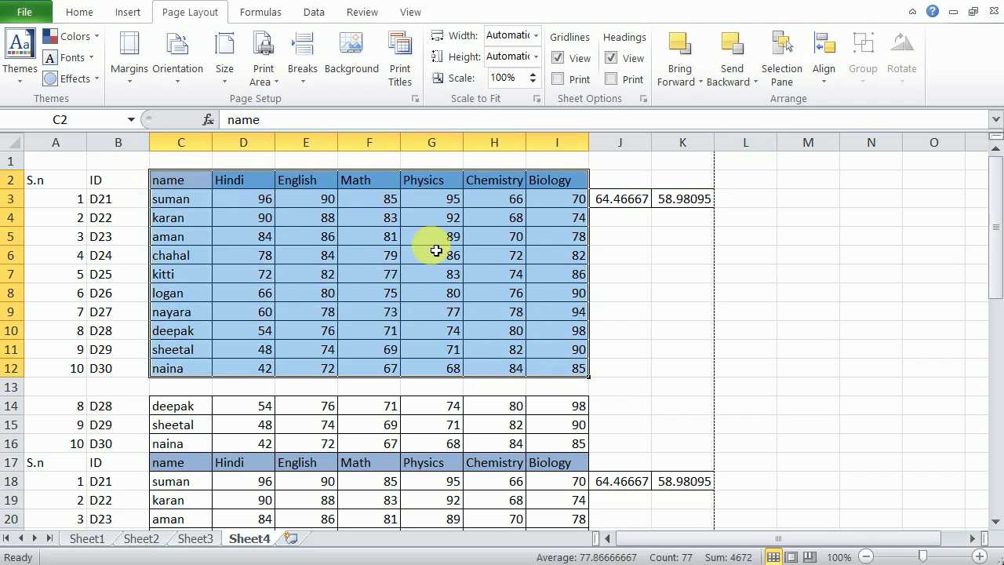
left_click(264, 77)
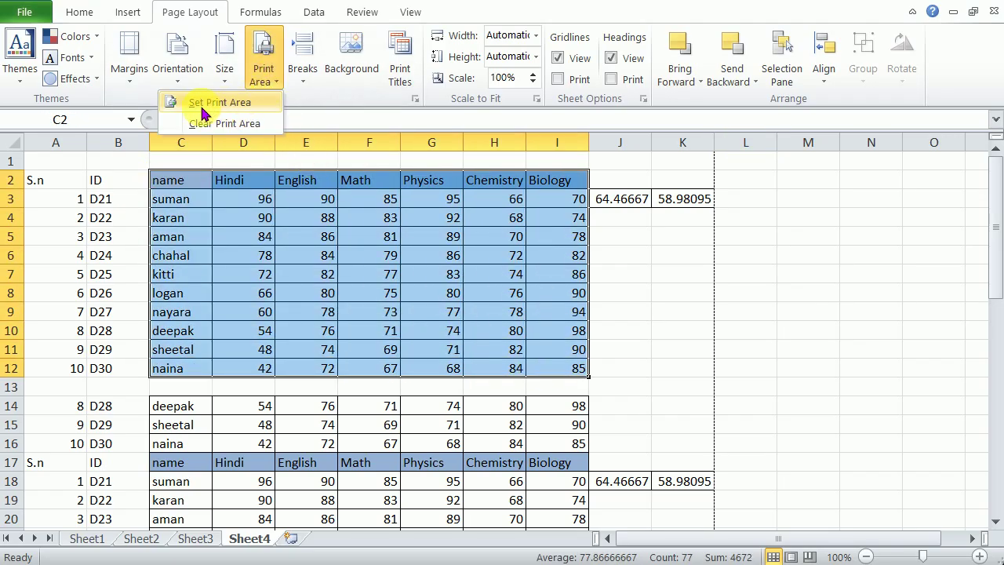
left_click(233, 110)
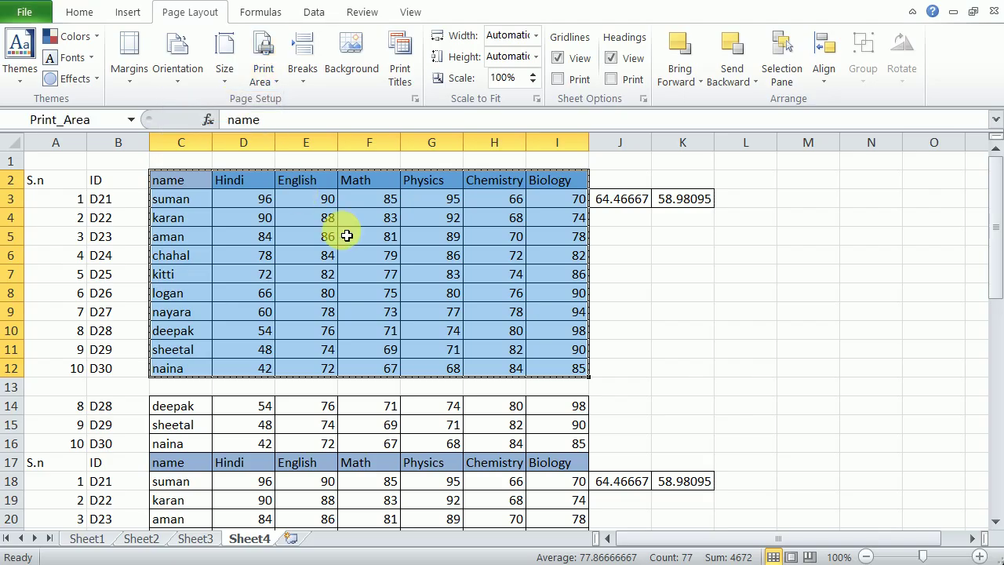
Check the print area C2:I12 in the print preview and return to the sheet.
key("ctrl+p")
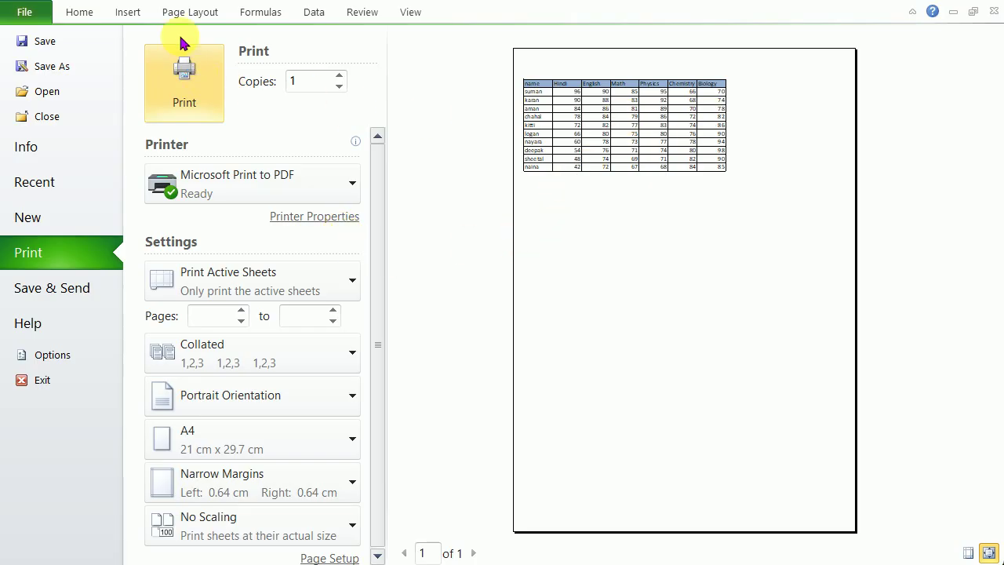
left_click(134, 13)
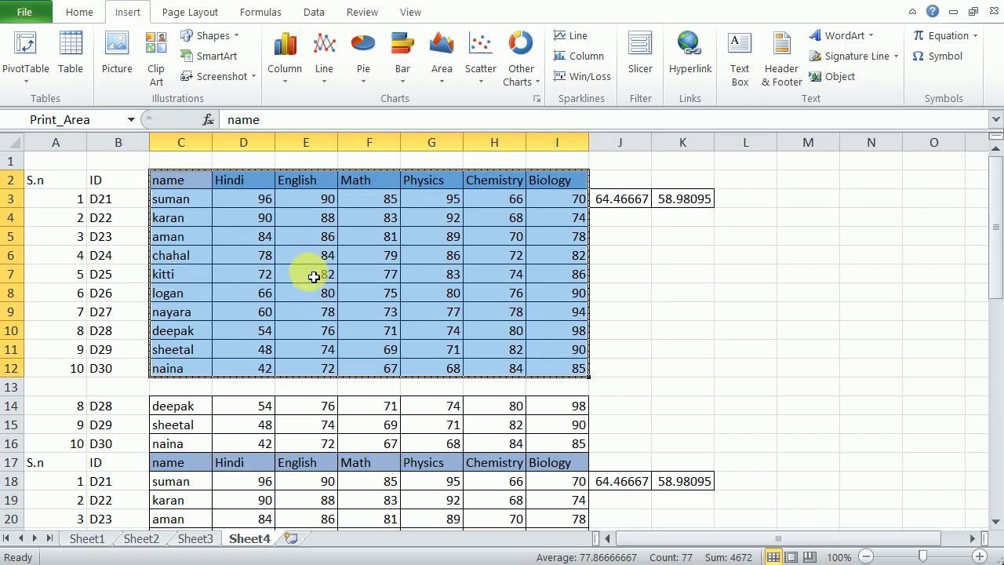
left_click(573, 332)
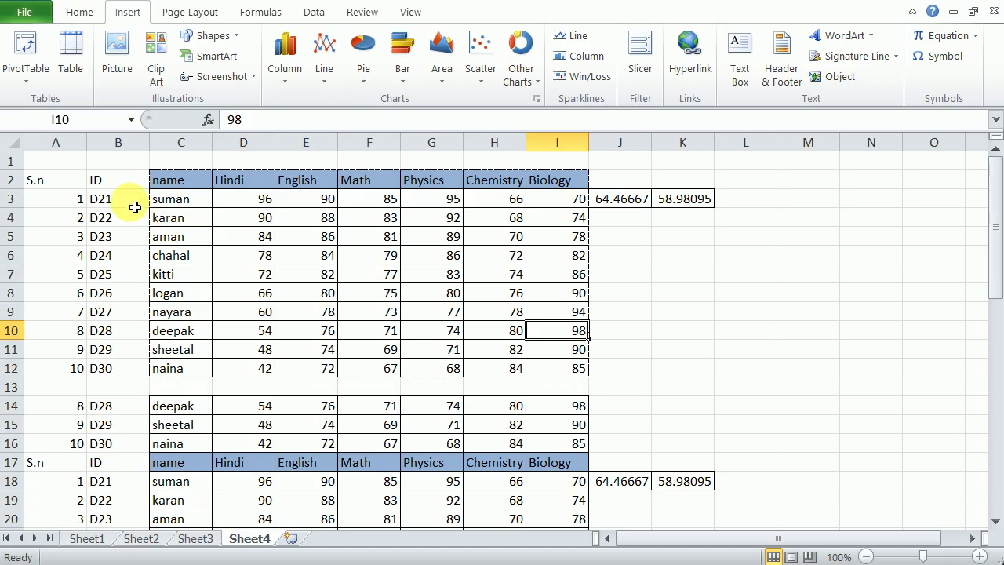
Set the range B1:I16 as the print area and check it in the print preview before returning to the page layout settings.
left_click_drag(100, 162, 539, 451)
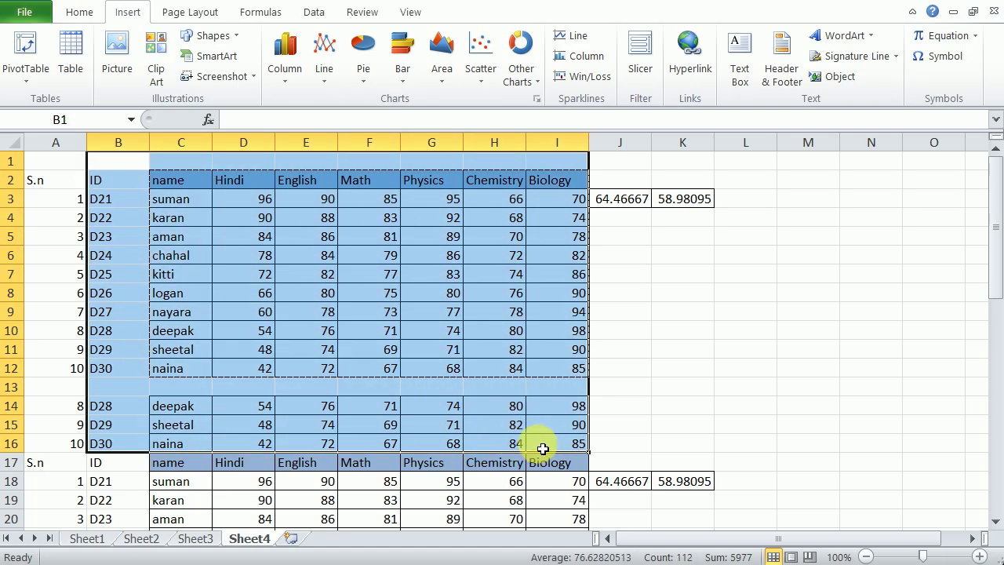
left_click(192, 14)
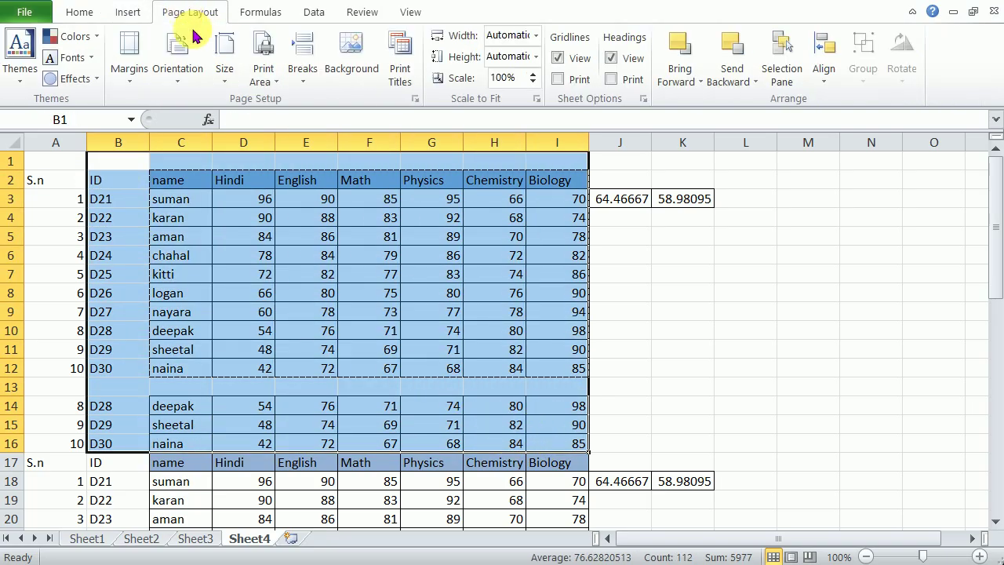
left_click(252, 81)
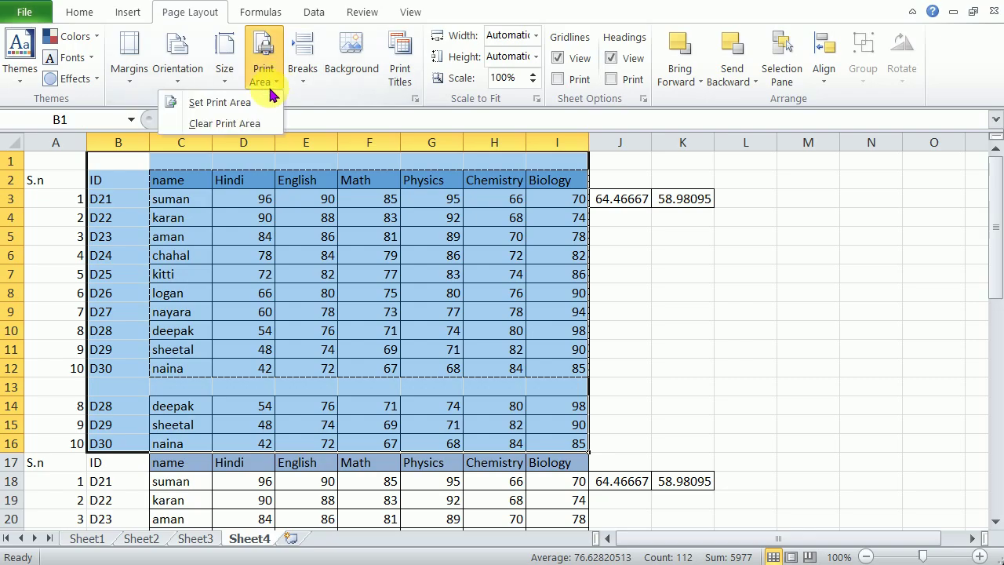
left_click(227, 102)
key("ctrl+p")
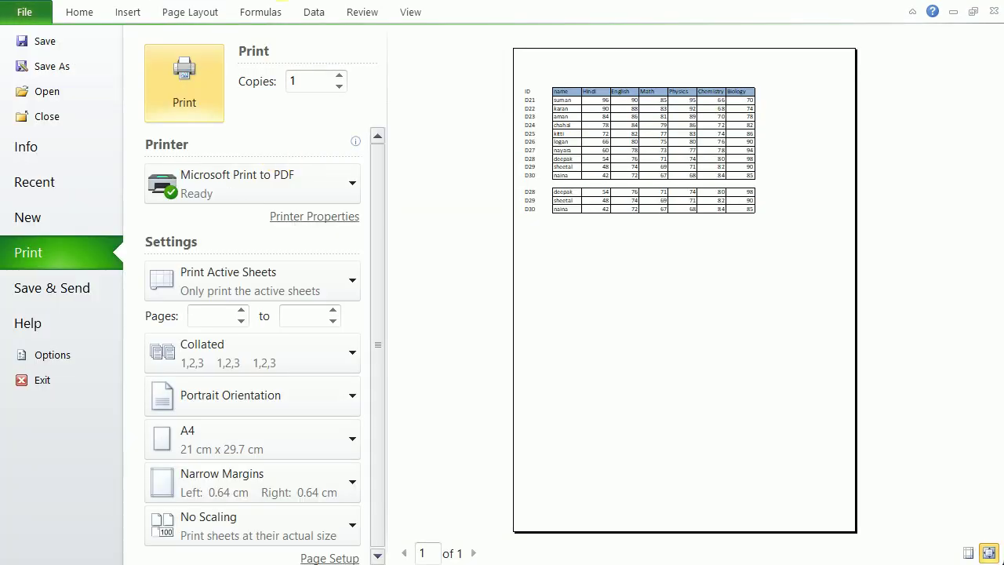
left_click(196, 15)
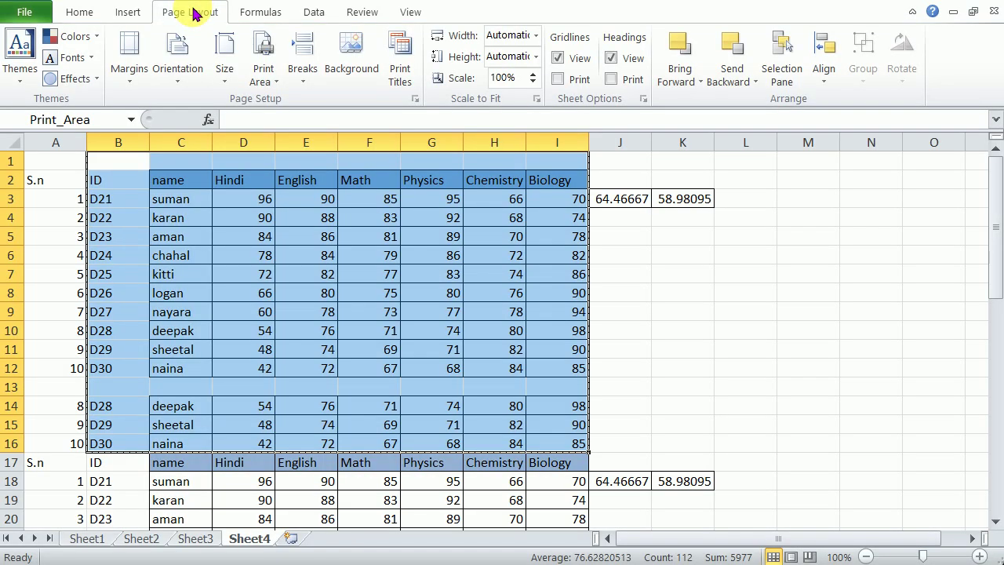
Clear the print area and check the whole sheet in the print preview before returning to the page layout settings.
left_click(271, 86)
left_click(251, 124)
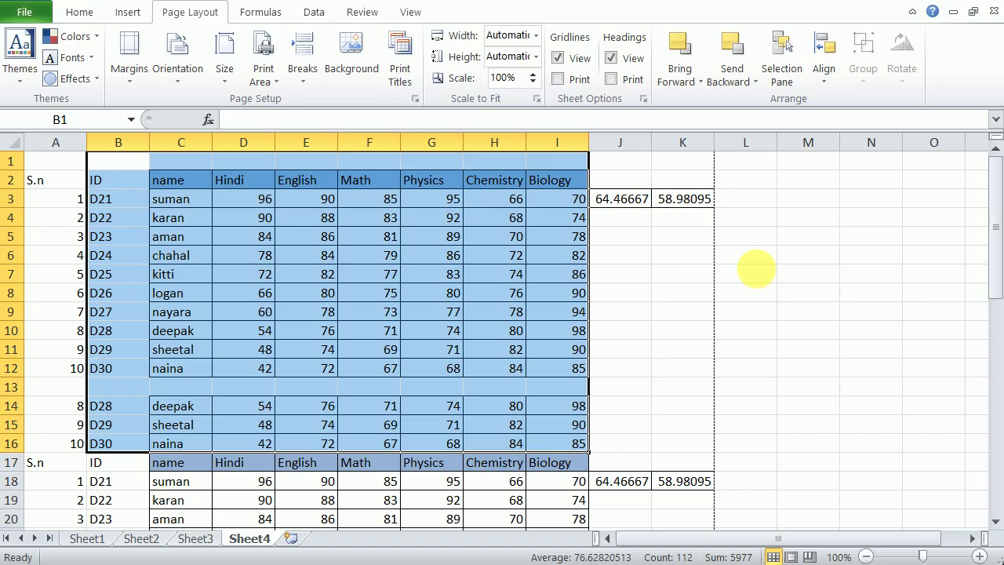
key("ctrl+p")
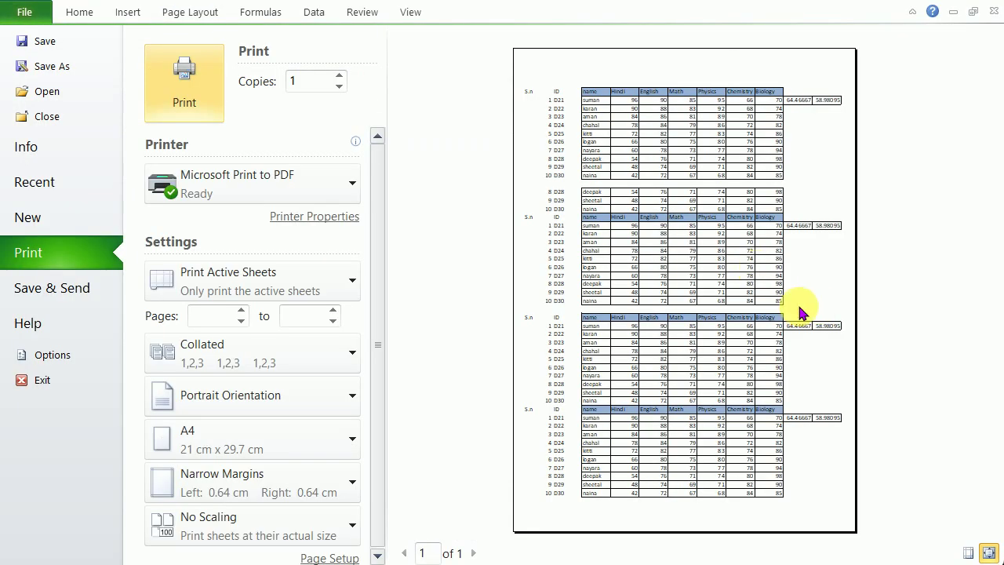
left_click(174, 13)
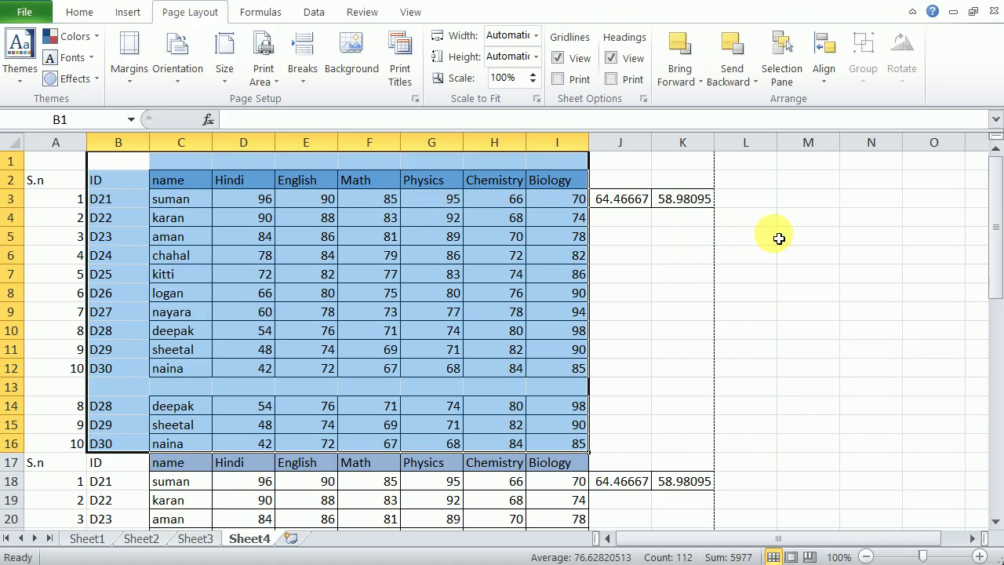
left_click(743, 238)
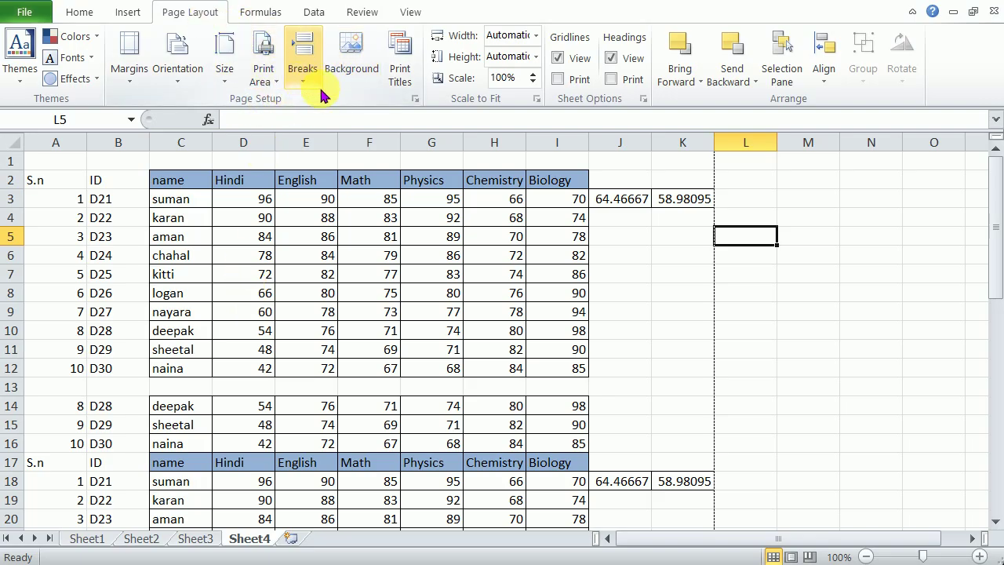
left_click(350, 55)
double_click(576, 150)
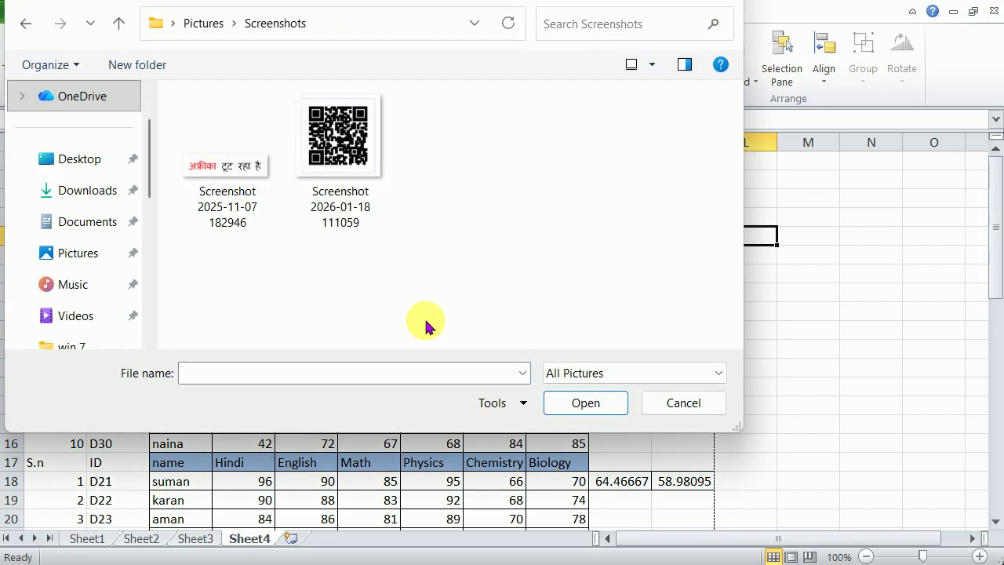
left_click(362, 153)
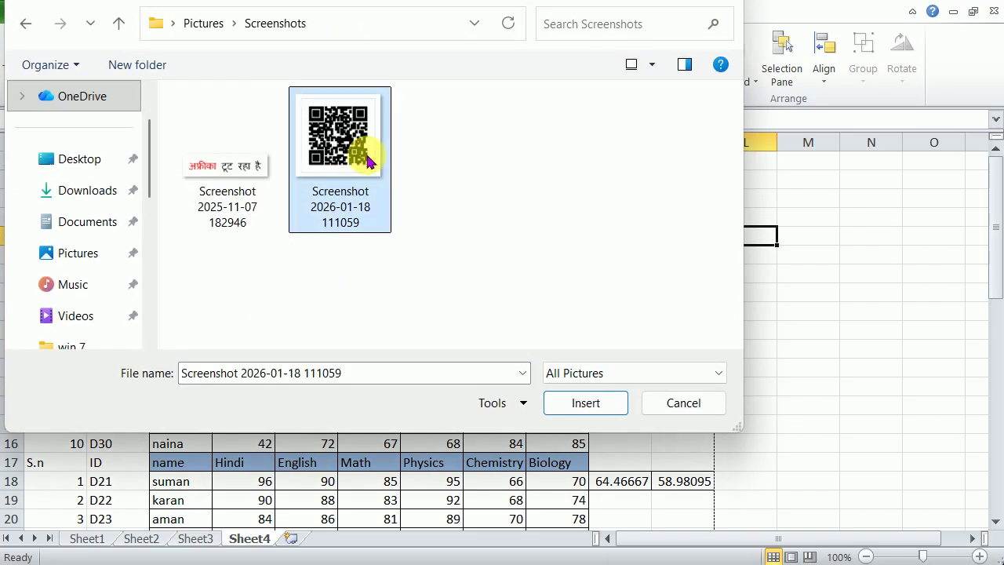
left_click(566, 406)
scroll(771, 339, "down", 7)
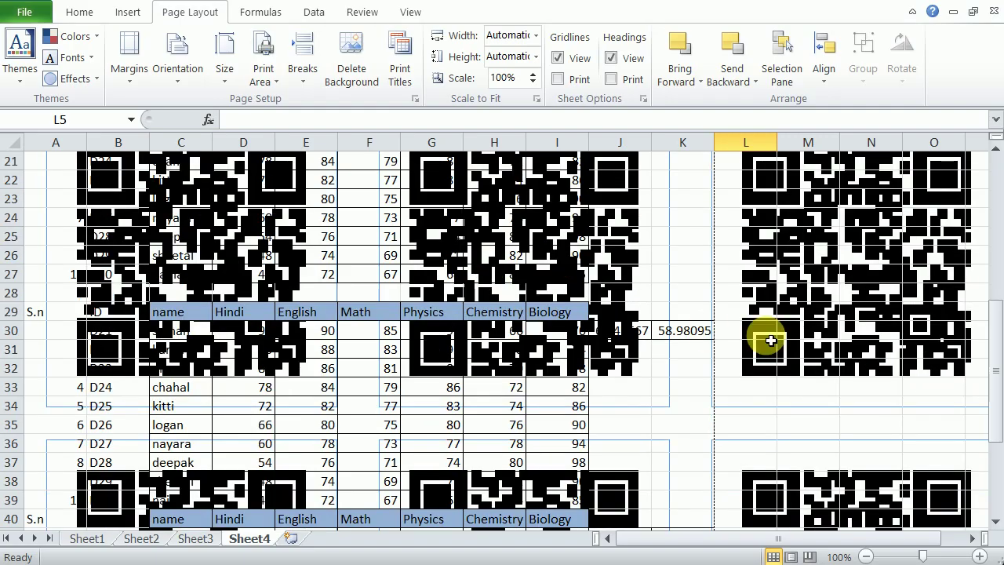
left_click_drag(998, 335, 972, 205)
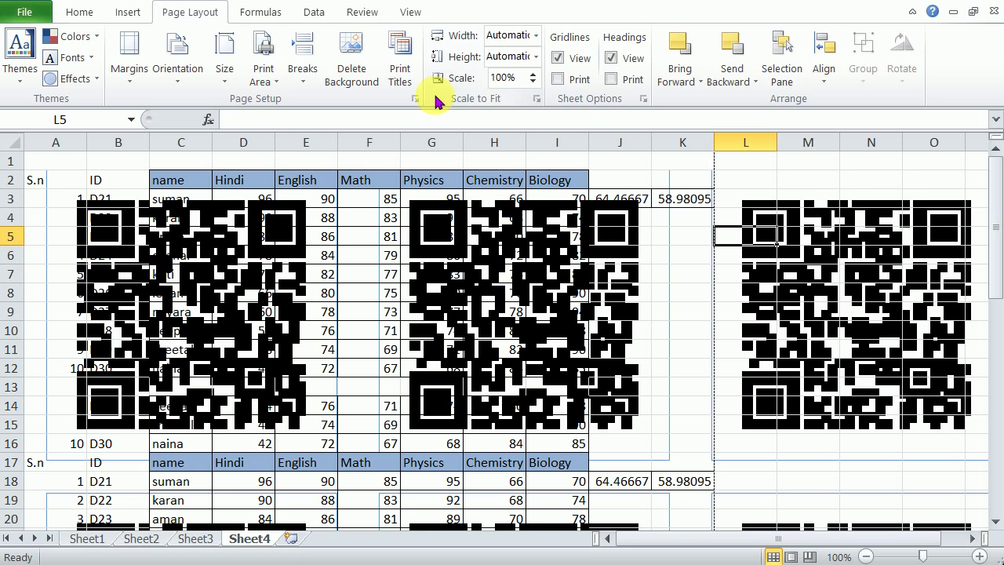
key("ctrl+z")
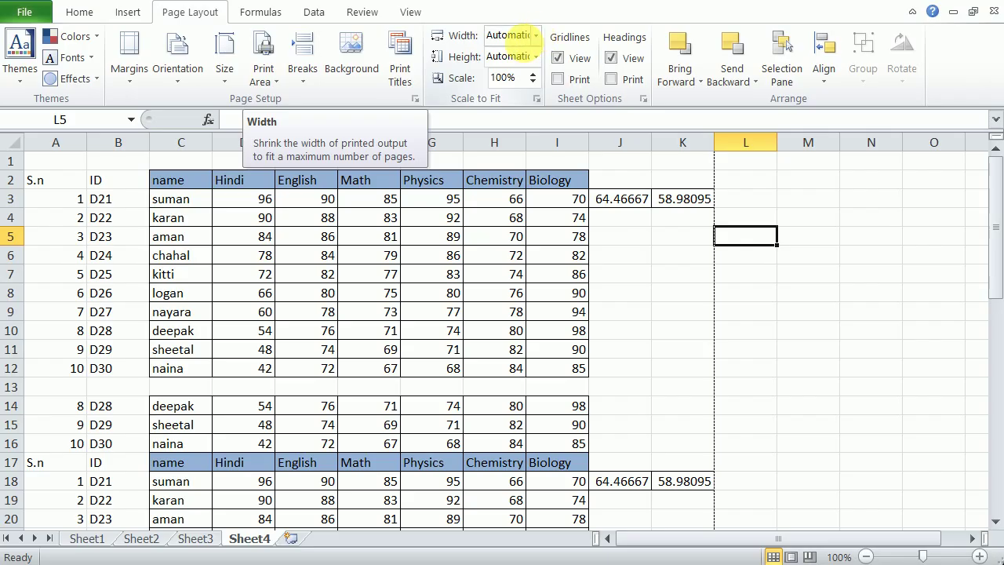
left_click(537, 35)
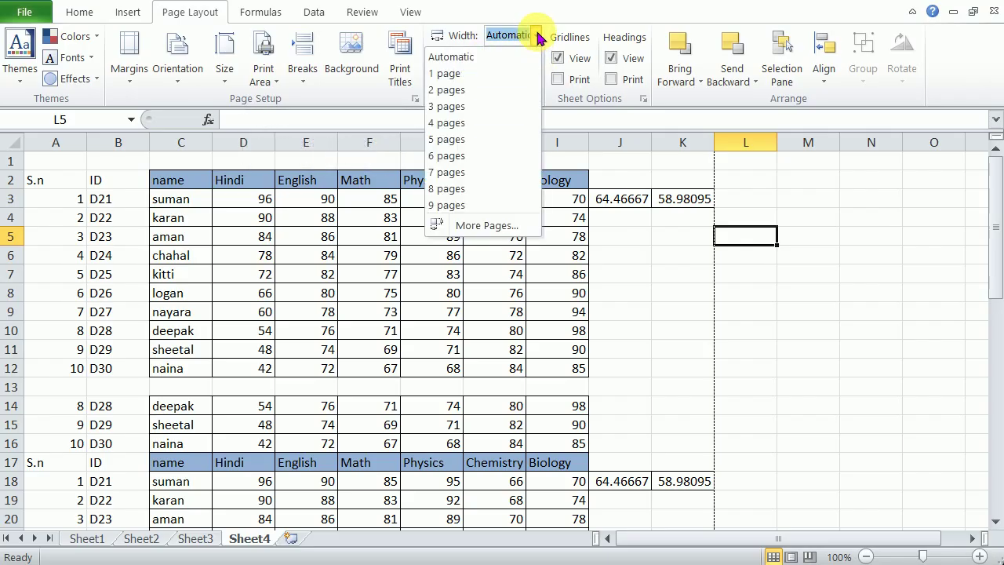
left_click(753, 262)
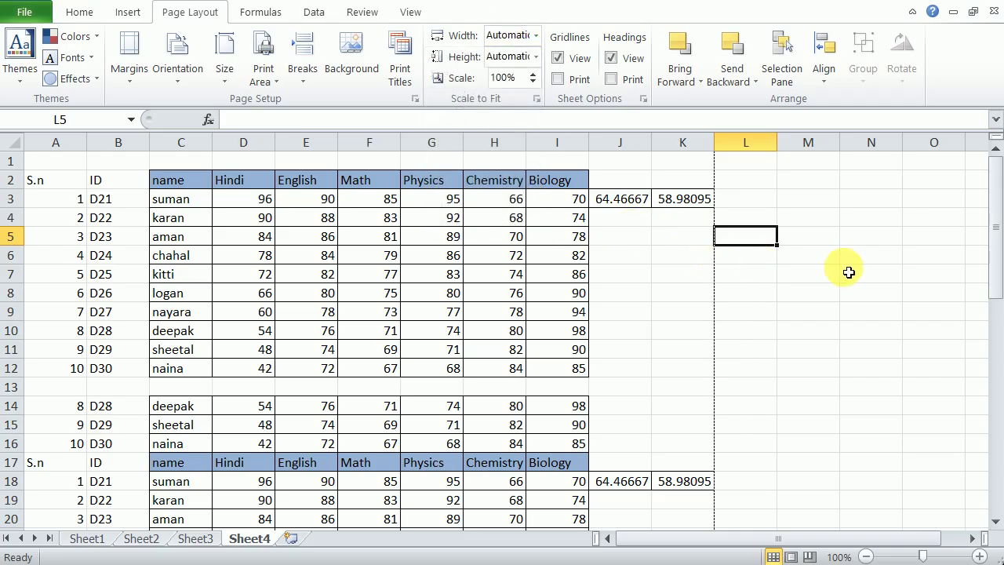
mouse_move(992, 215)
left_mouse_down()
mouse_move(992, 425)
mouse_move(994, 222)
left_mouse_up()
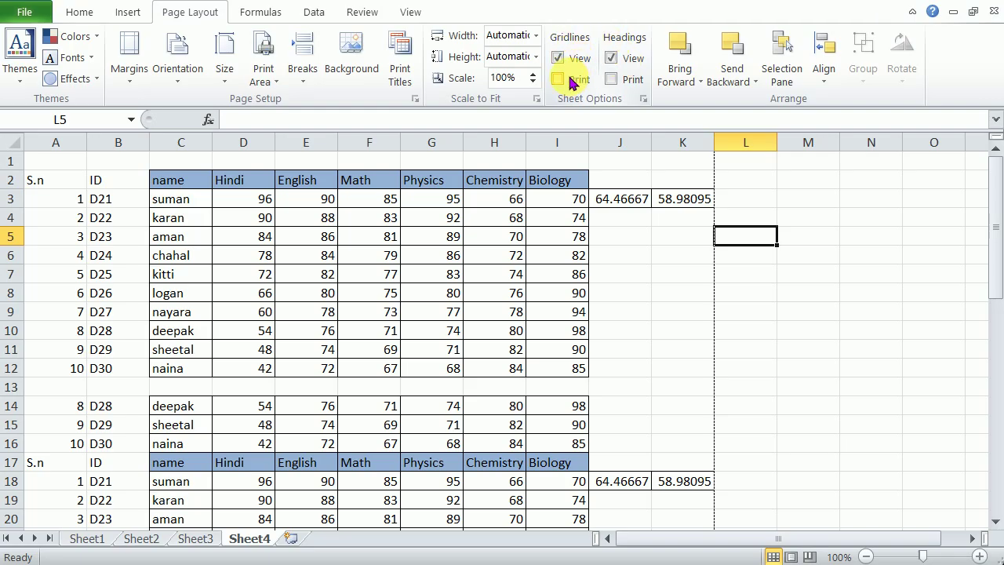
Turn on printing of the row and column headings and set the printout's width to 1 page.
left_click(610, 79)
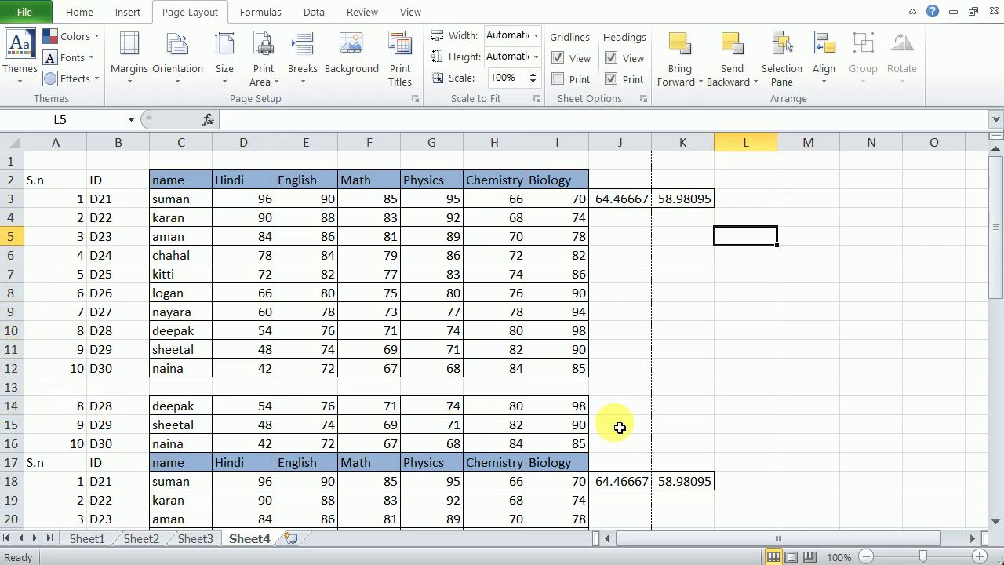
left_click(536, 35)
left_click(503, 73)
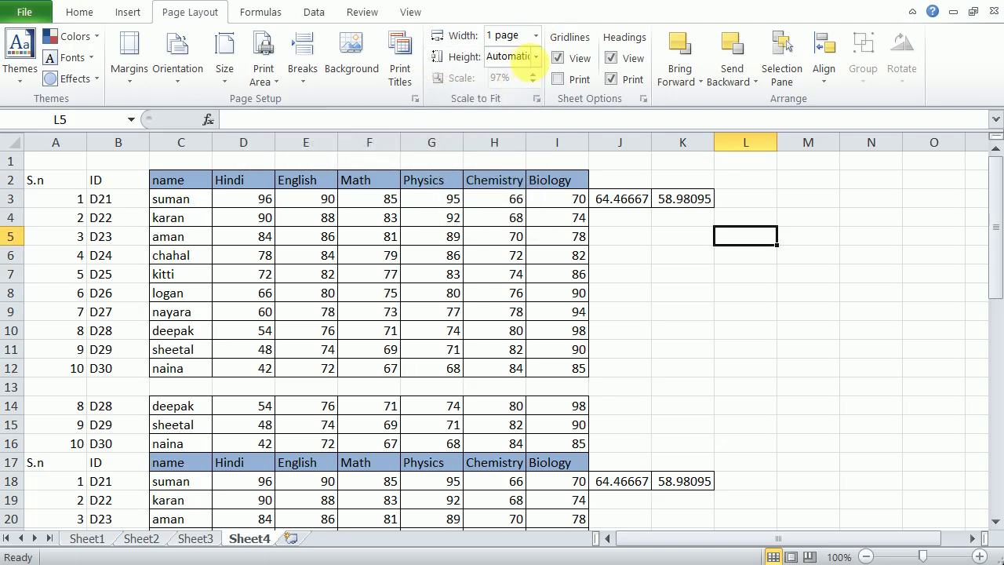
Set the printout's height to 1 page and check the fitted sheet in the print preview before returning to the page layout settings.
left_click(536, 58)
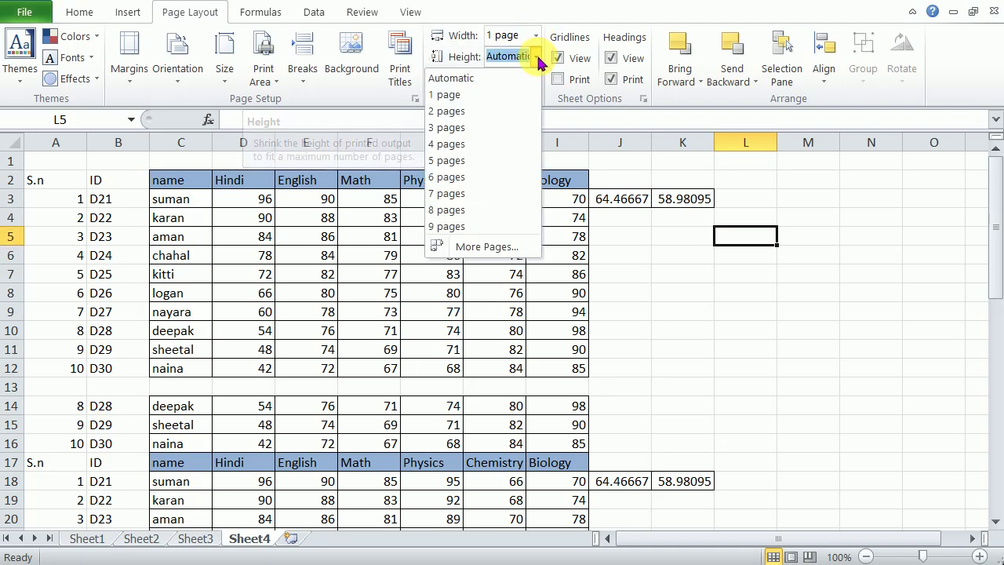
left_click(508, 96)
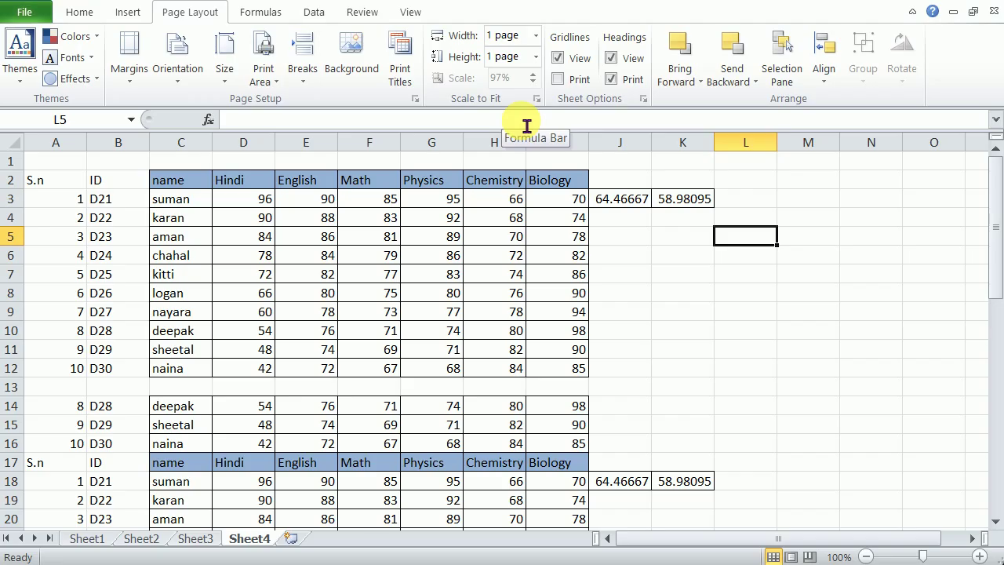
key("ctrl+p")
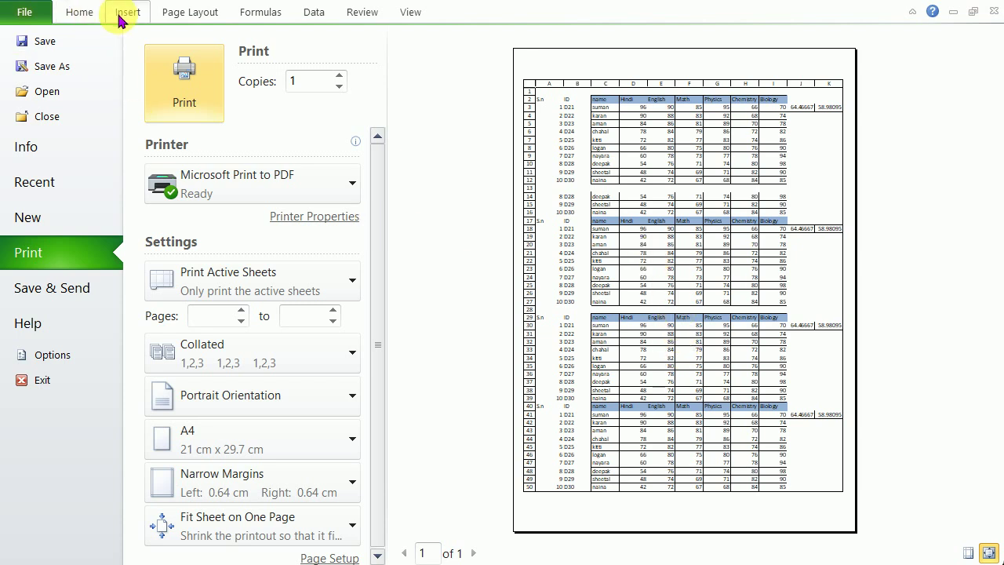
left_click(191, 12)
Set both the height and the width of the printout back to Automatic.
left_click(536, 35)
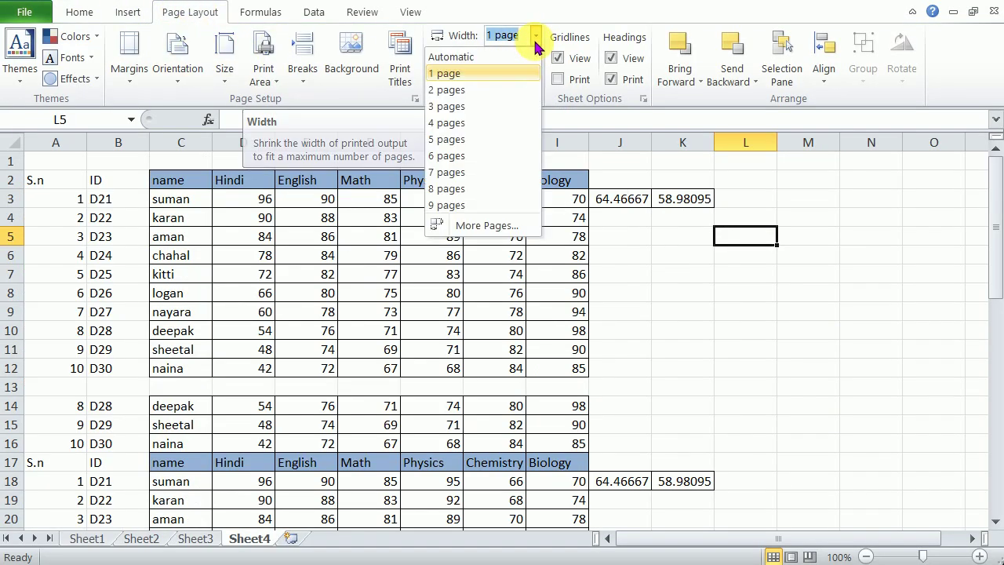
left_click(537, 44)
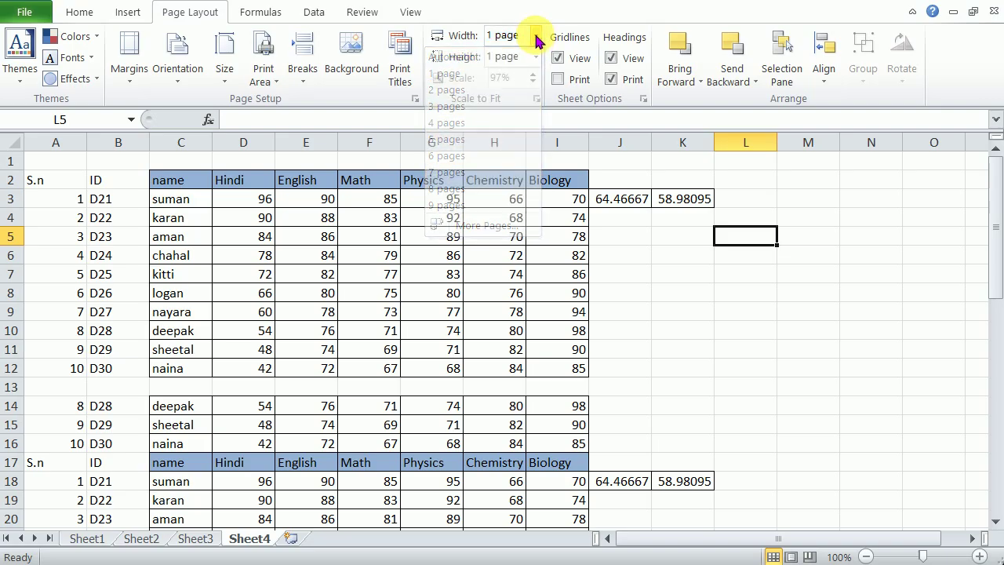
left_click(535, 57)
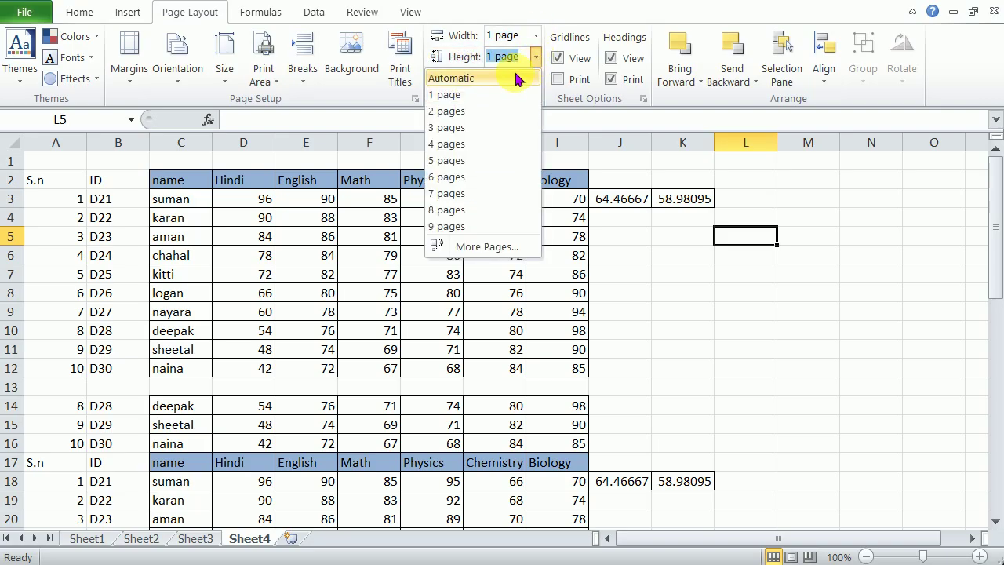
left_click(518, 77)
left_click(536, 35)
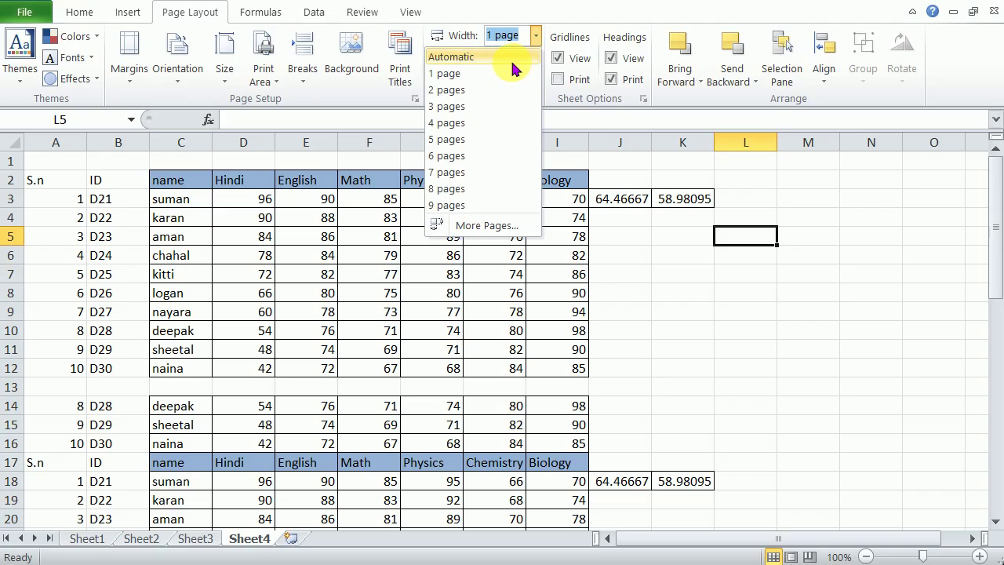
left_click(512, 61)
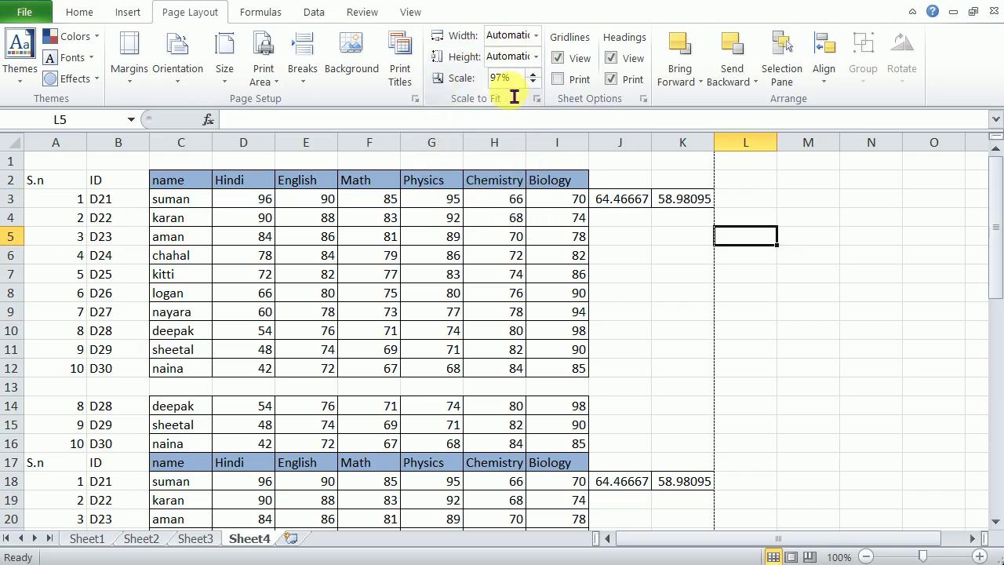
Set the print scale to 110% and check the enlarged sheet in the print preview before returning to the page layout settings.
left_click(533, 73)
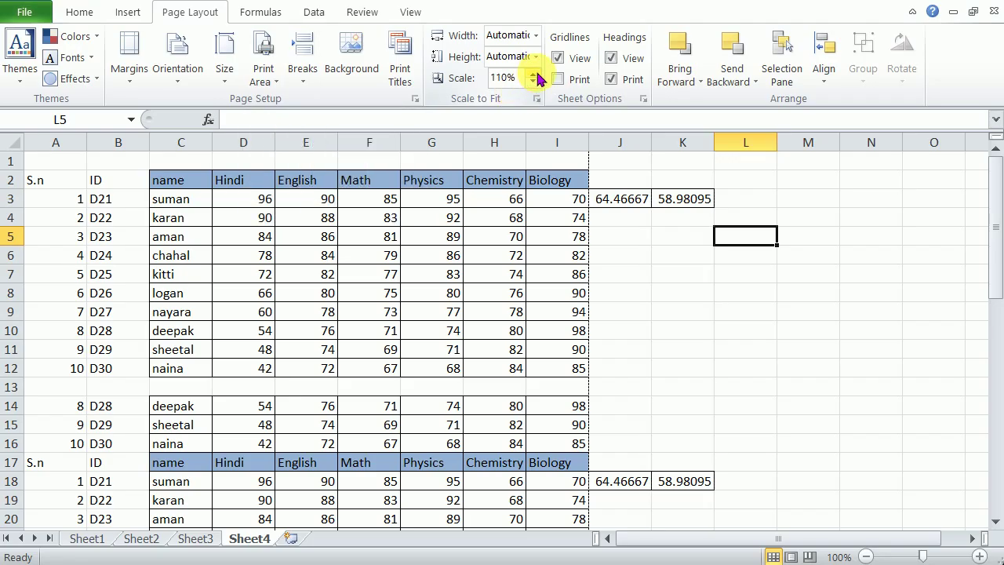
key("ctrl+p")
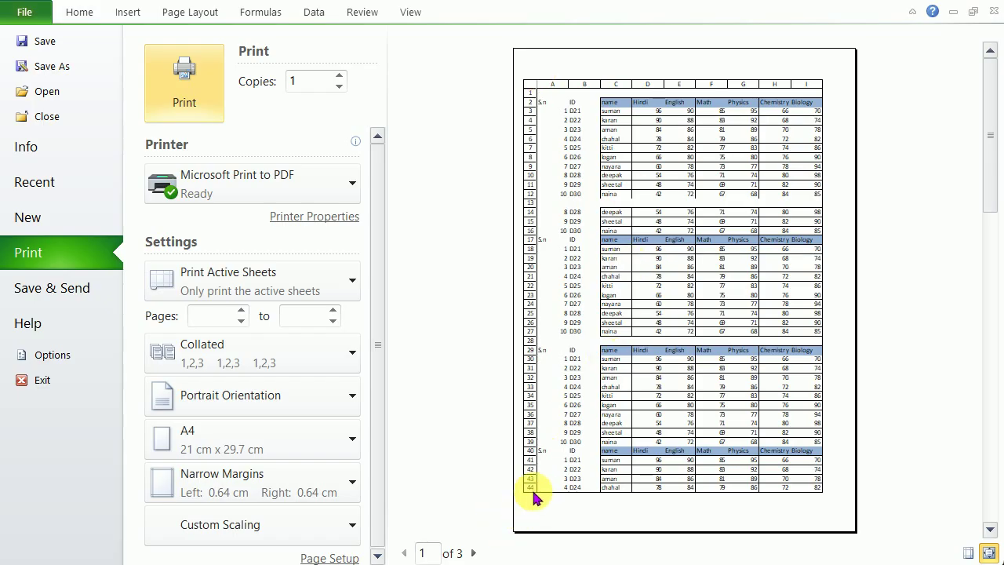
left_click(179, 14)
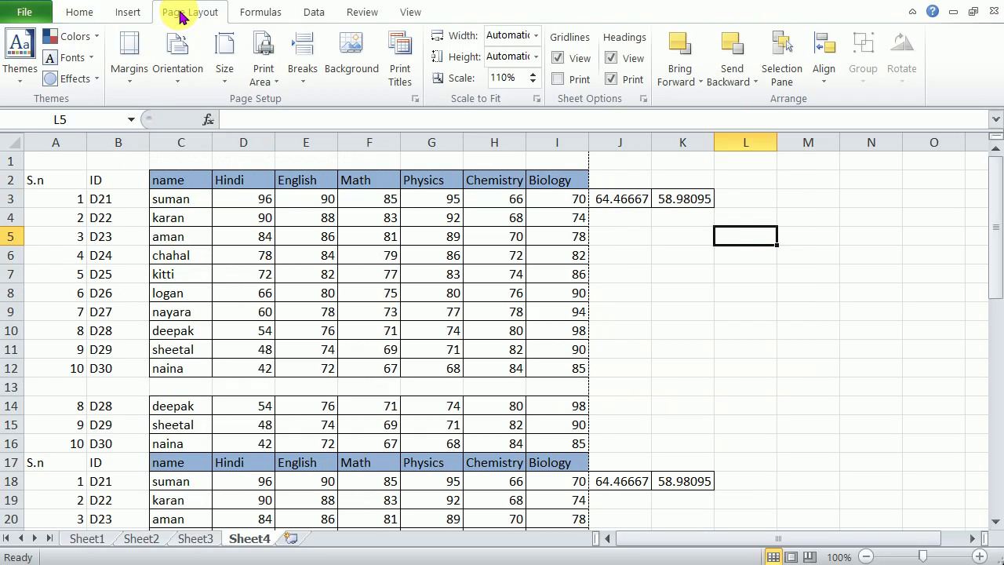
Set the print scale to 90% and check the reduced sheet in the print preview.
left_click(533, 82)
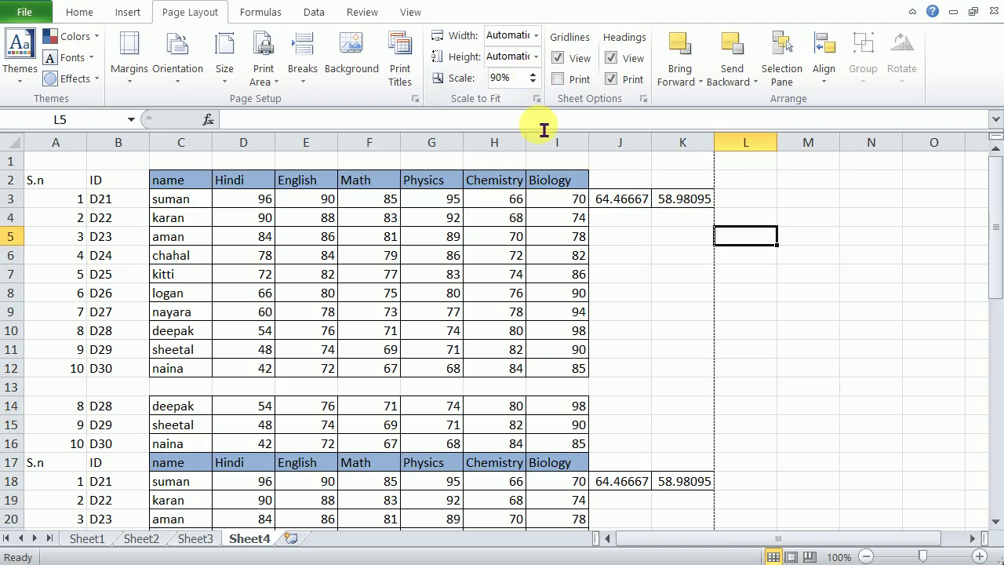
key("ctrl+p")
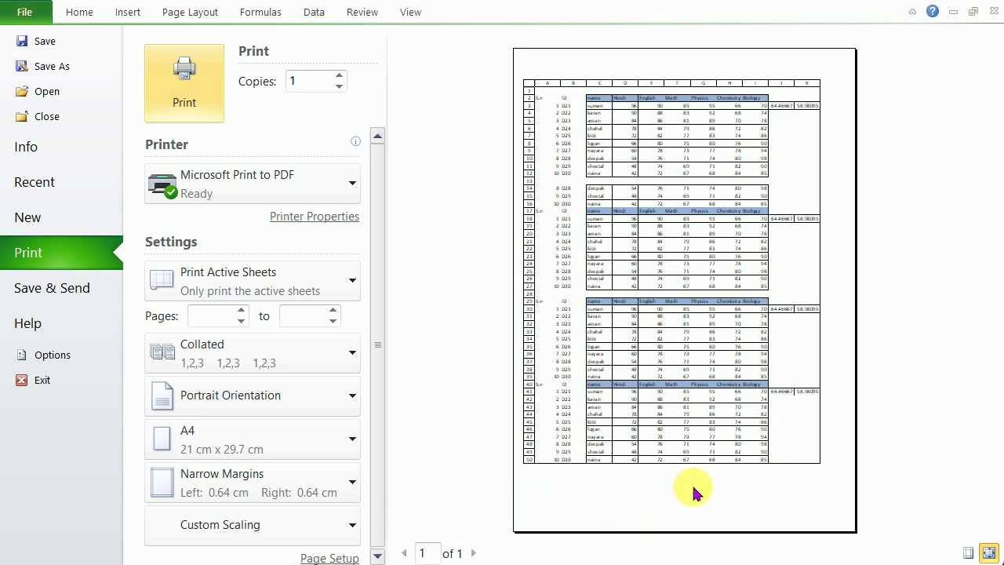
Turn the on-screen gridlines off and back on, checking the sheet in the print preview after each change.
left_click(190, 12)
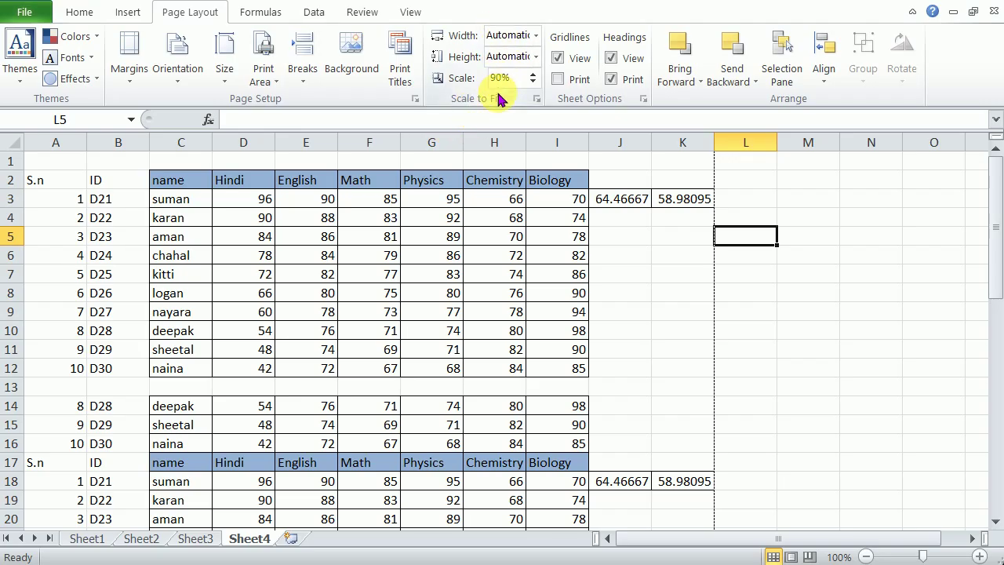
left_click(558, 60)
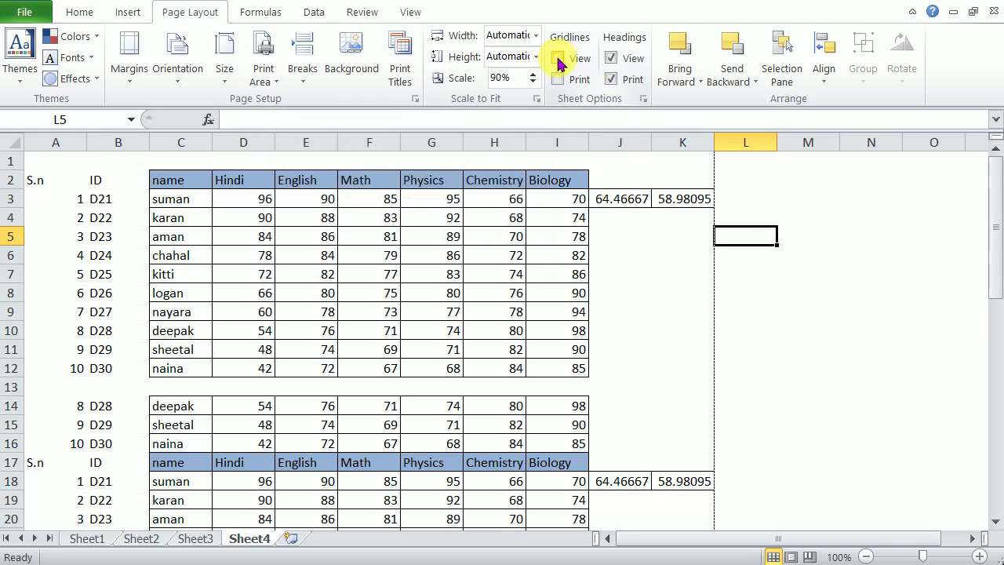
key("ctrl+p")
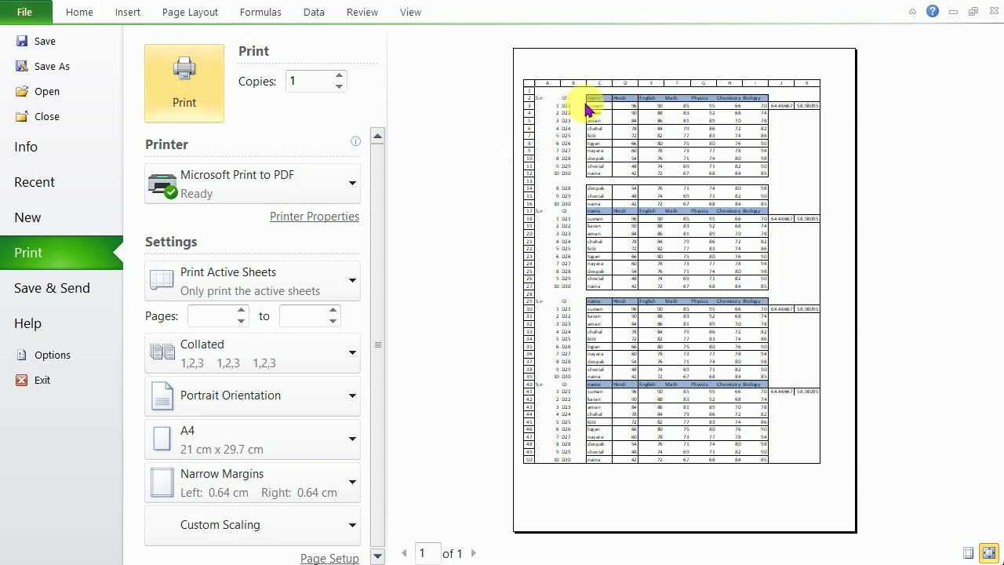
left_click(189, 12)
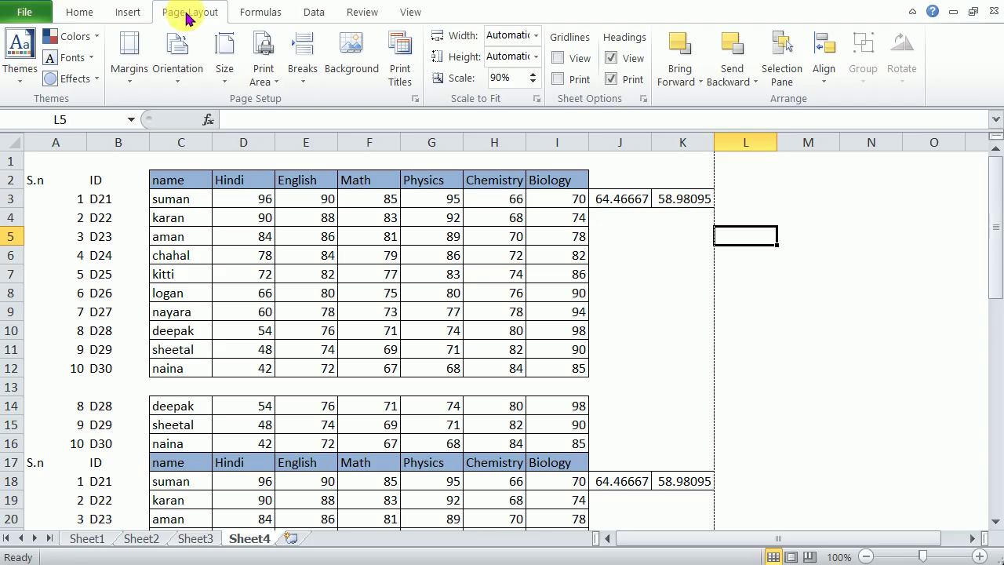
left_click(558, 59)
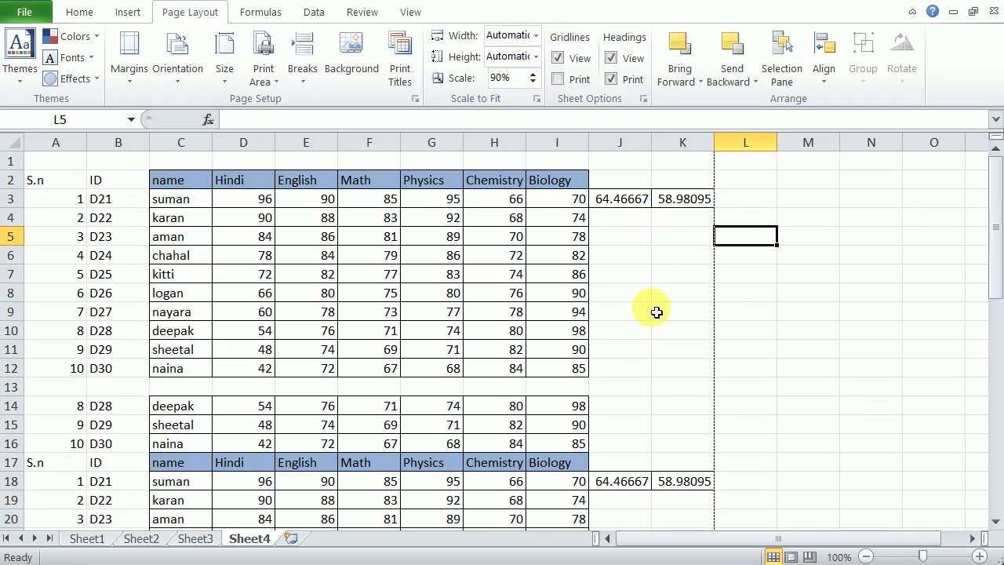
key("ctrl+p")
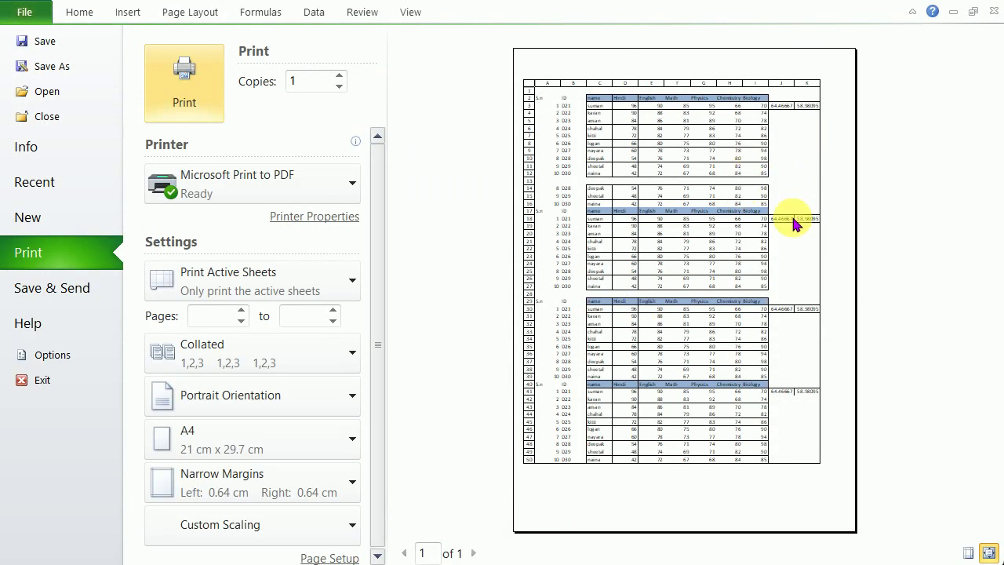
Turn on gridline printing and check the sheet in the print preview before returning to the page layout settings.
left_click(177, 13)
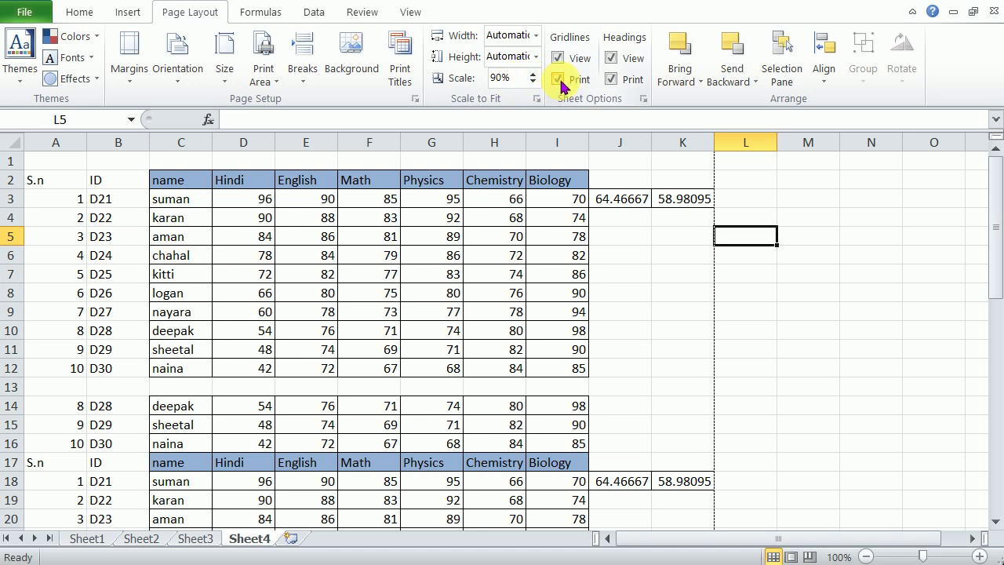
key("ctrl+p")
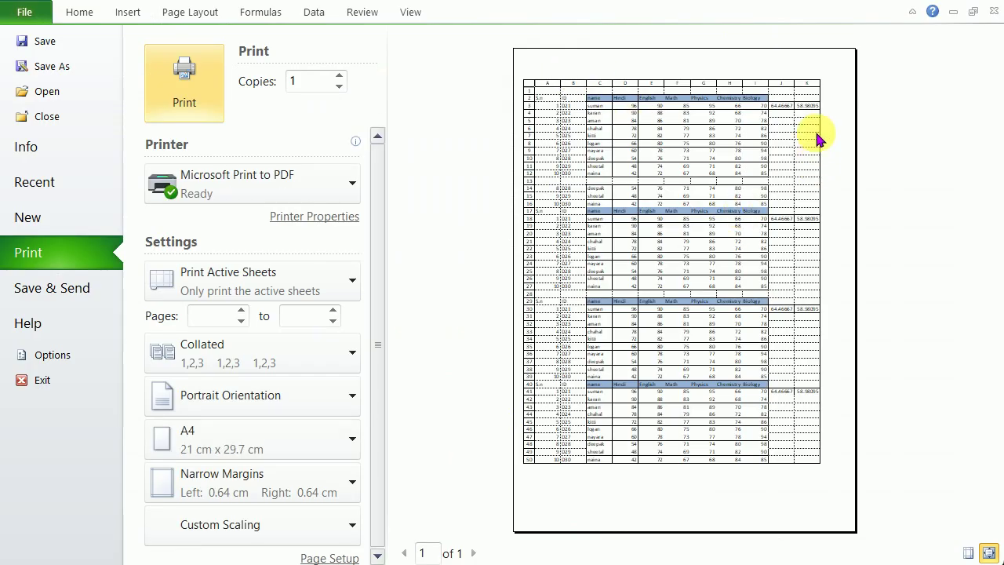
left_click(178, 15)
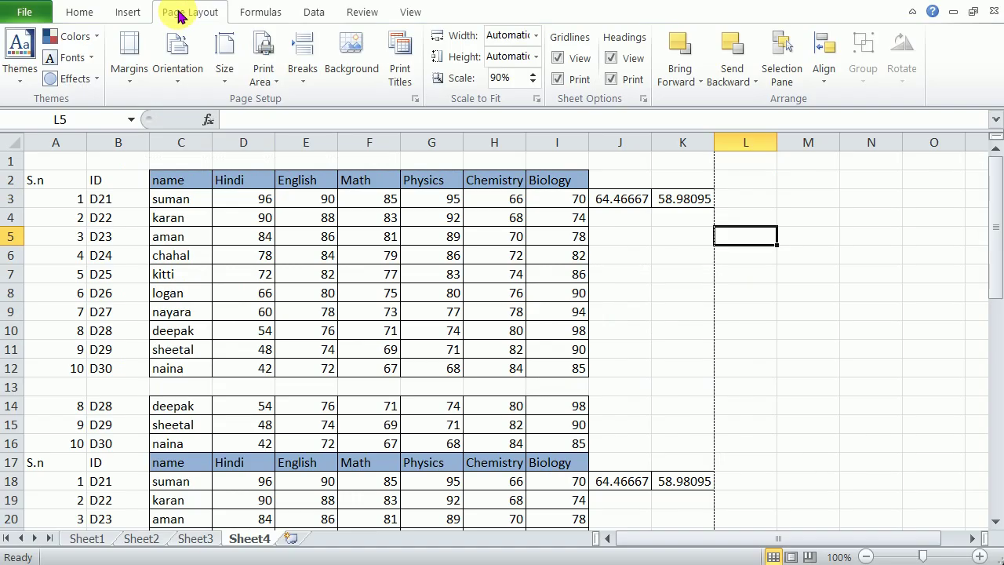
Turn off printing of both gridlines and headings, and check the sheet in the print preview before returning to the page layout settings.
left_click(579, 79)
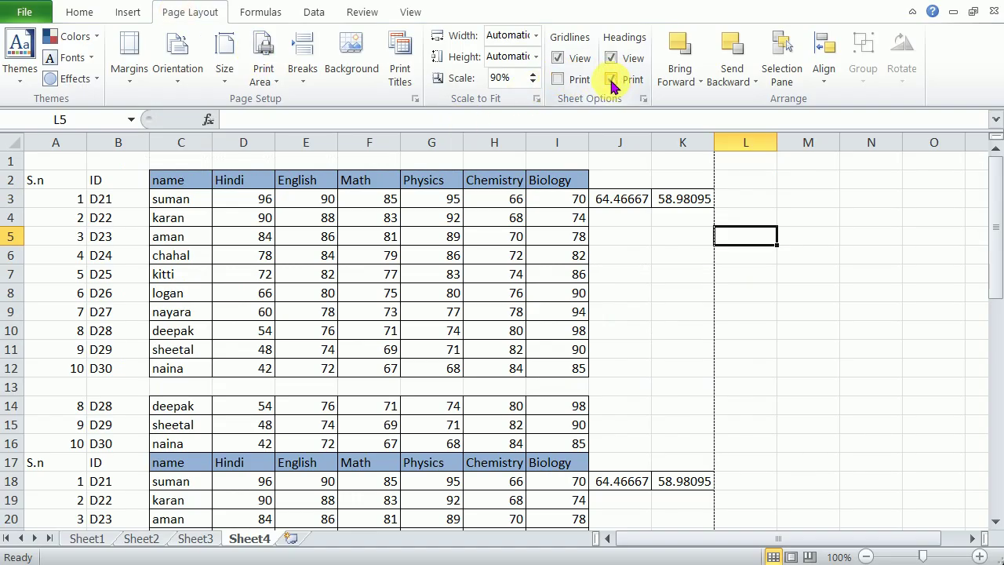
left_click(625, 86)
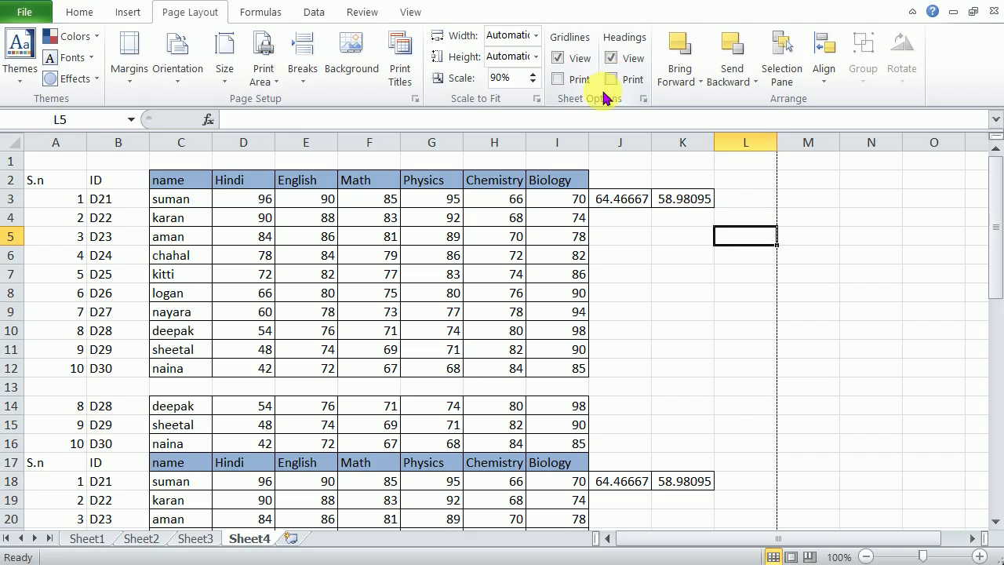
key("ctrl+p")
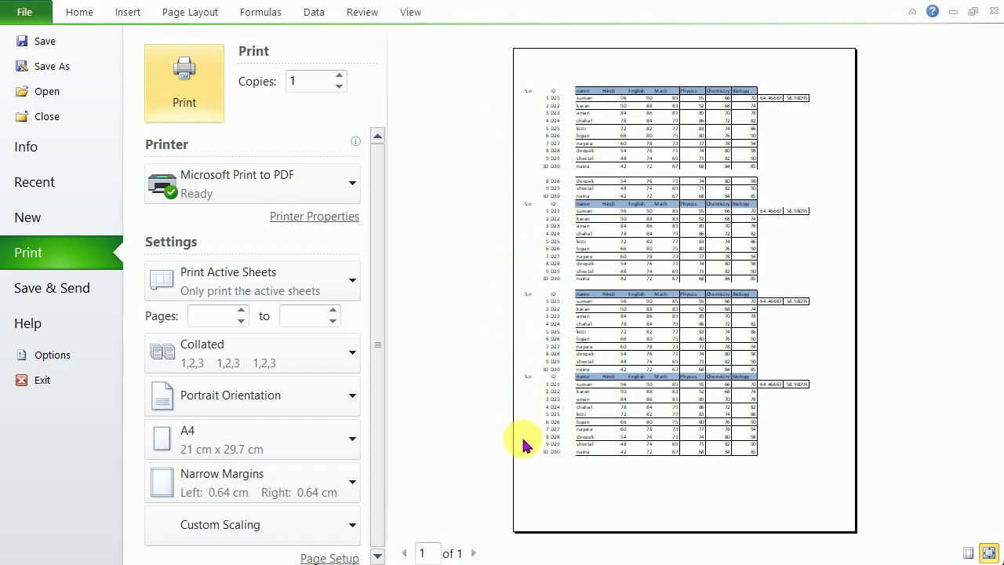
left_click(210, 13)
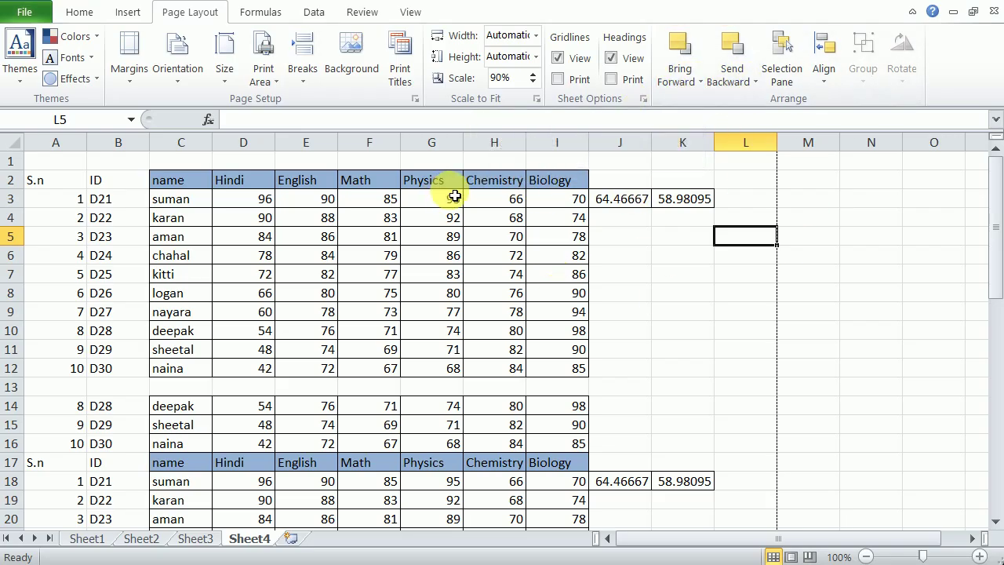
Draw a rounded rectangle about 3.4 cm high and 6.4 cm wide over columns J to M and give it the solid black shape style.
left_click(129, 15)
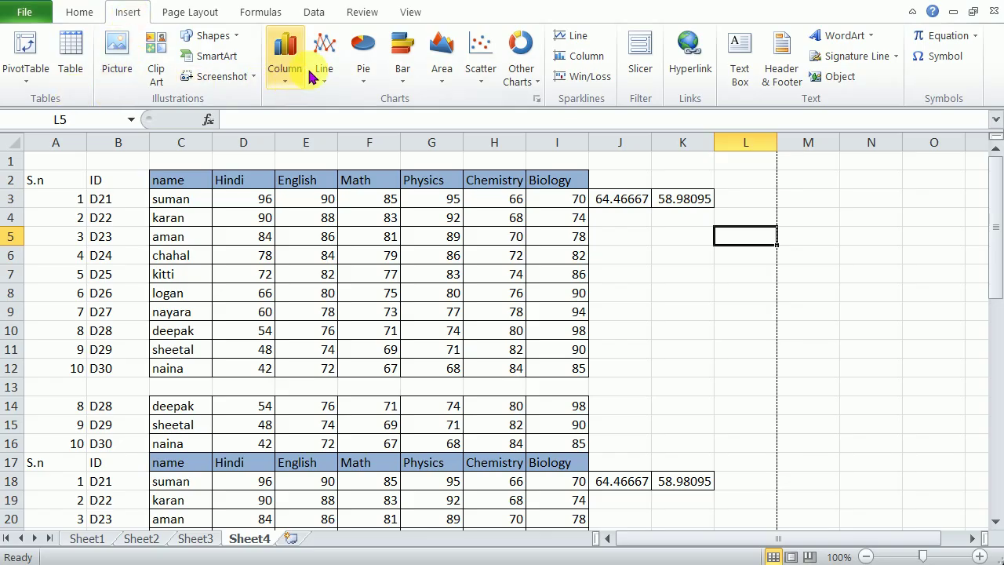
left_click(210, 35)
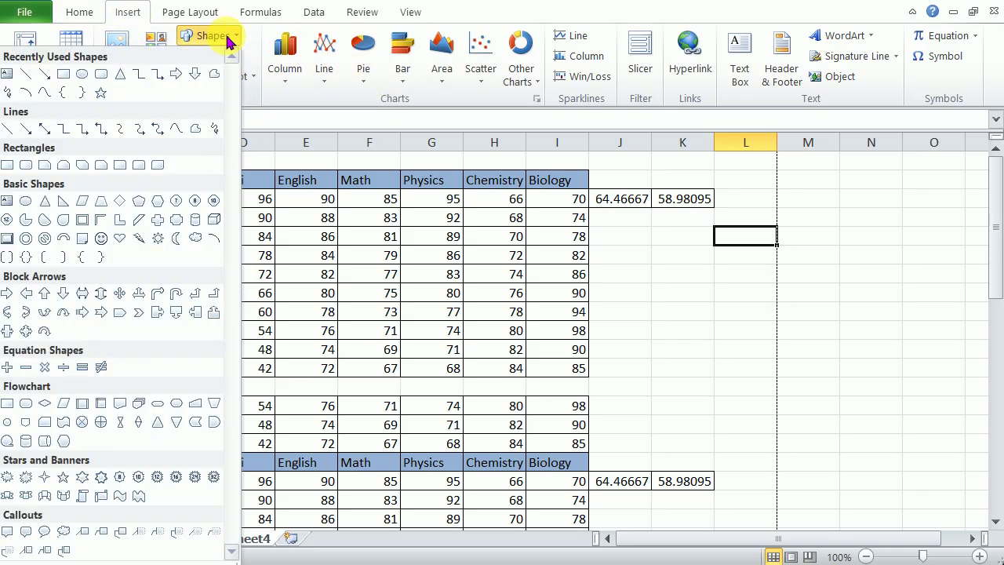
left_click(101, 75)
left_click_drag(594, 261, 830, 387)
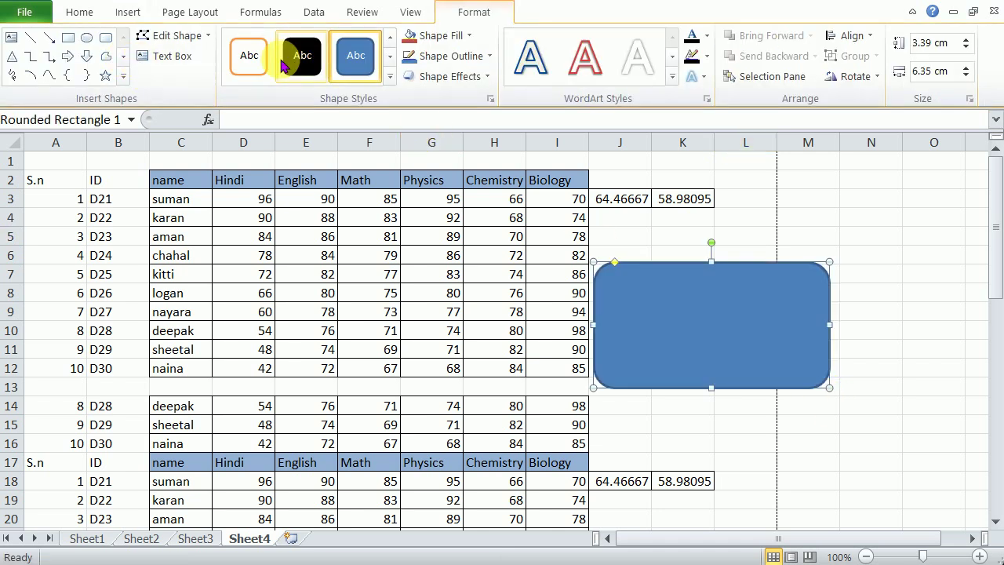
left_click(302, 56)
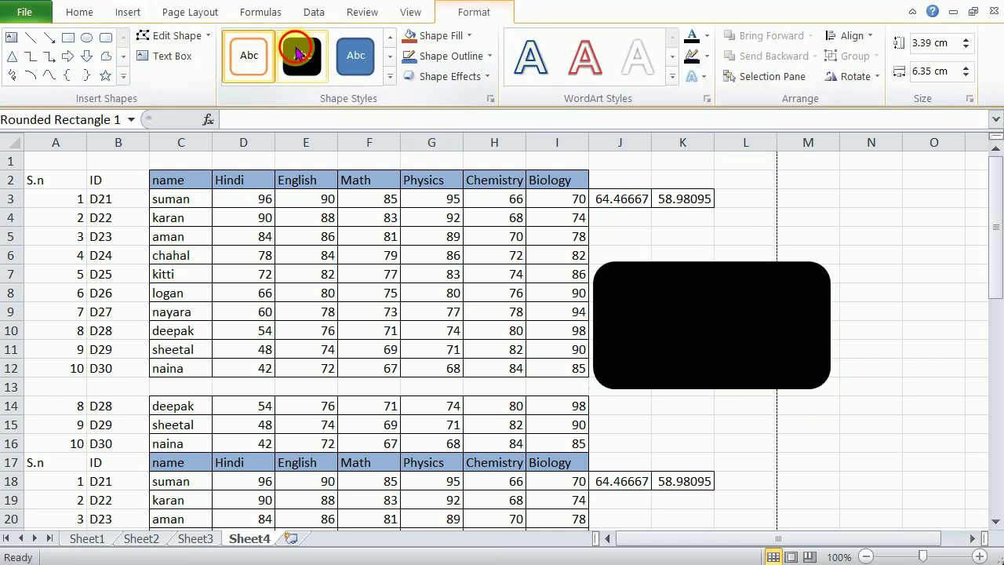
Draw an isosceles triangle about 4.6 cm high and 4.4 cm wide overlapping the black rectangle and give it the orange filled shape style.
left_click(125, 12)
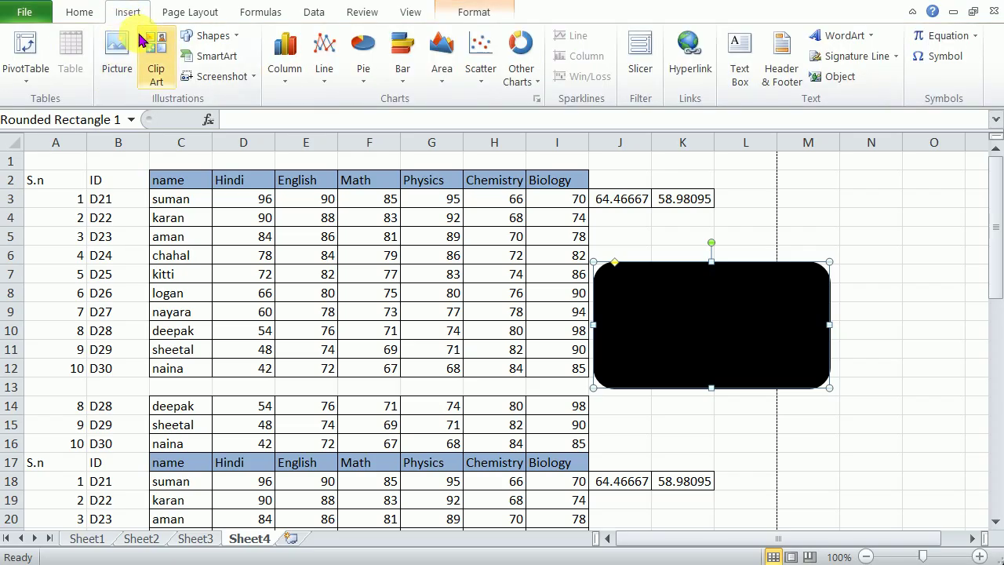
left_click(202, 39)
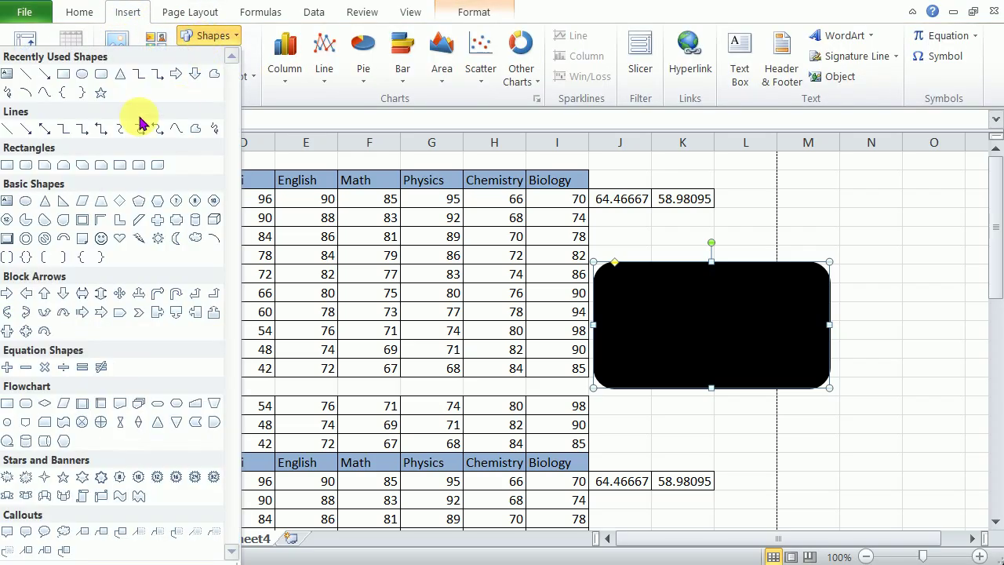
left_click(123, 73)
left_click_drag(632, 297, 795, 468)
left_click(386, 80)
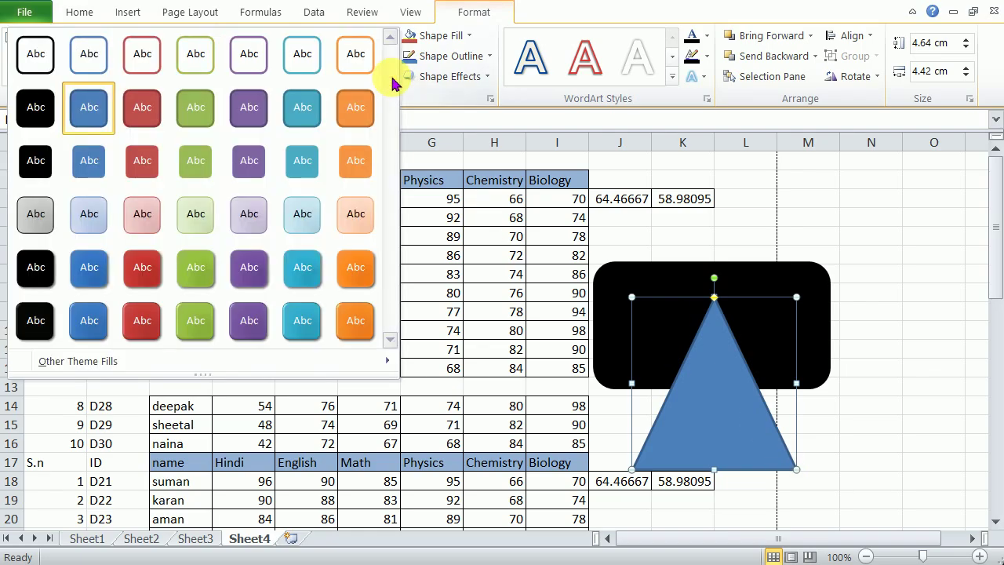
left_click(359, 126)
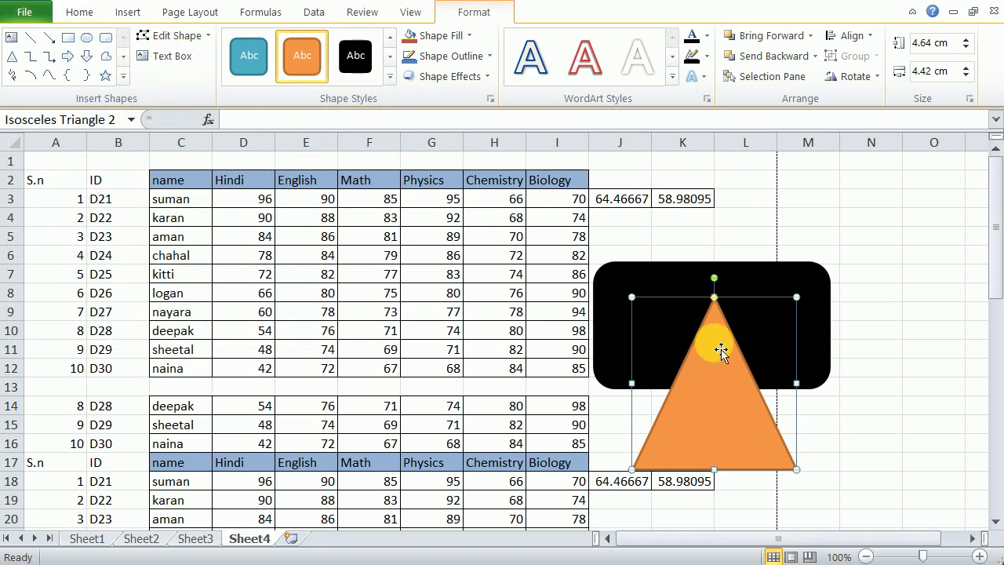
Send the orange triangle behind the black rectangle and bring it forward again using the shape formatting options.
left_click(774, 280)
left_click(725, 416)
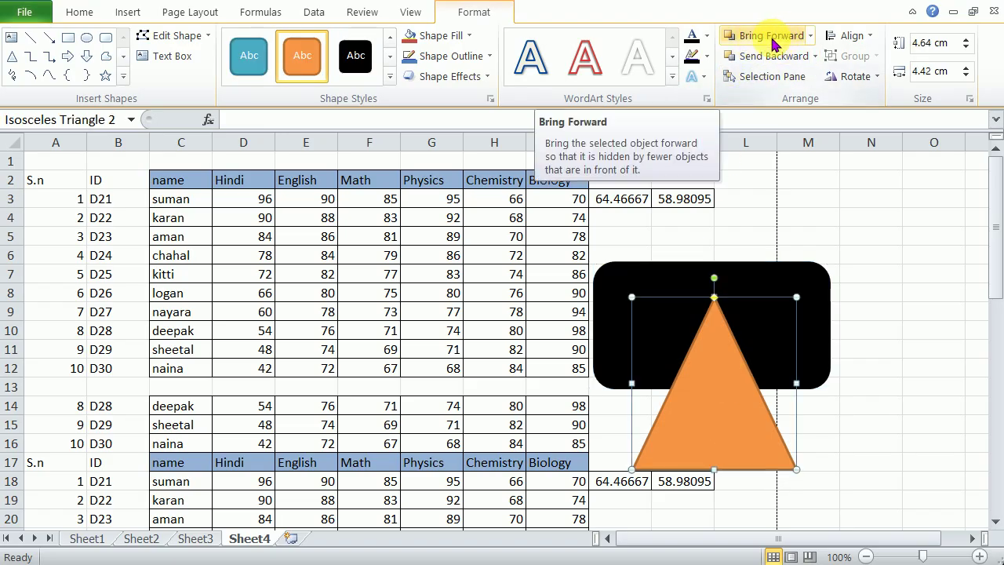
left_click(771, 63)
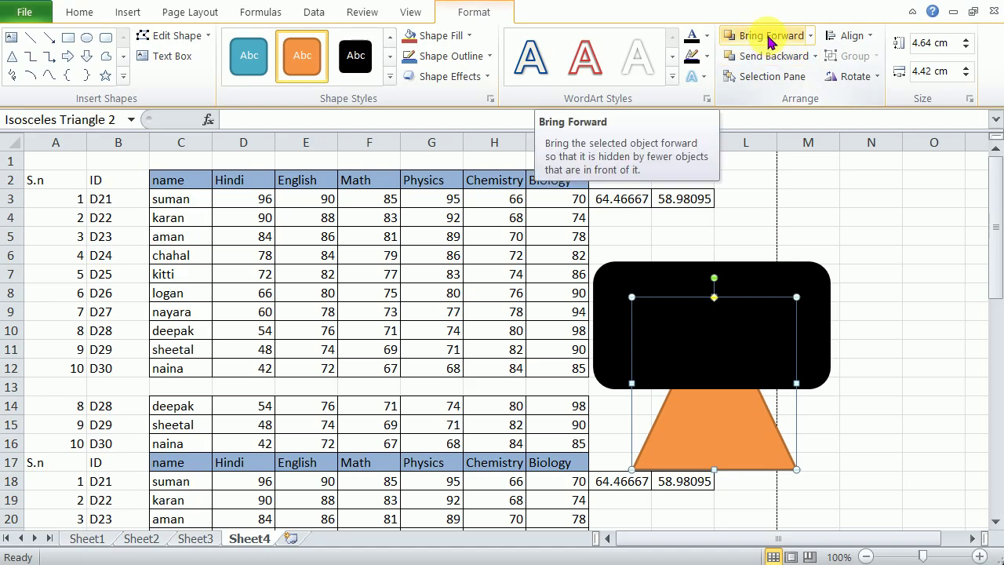
left_click(769, 36)
Send the triangle backward and bring it forward again using the page layout arrange options.
left_click(196, 12)
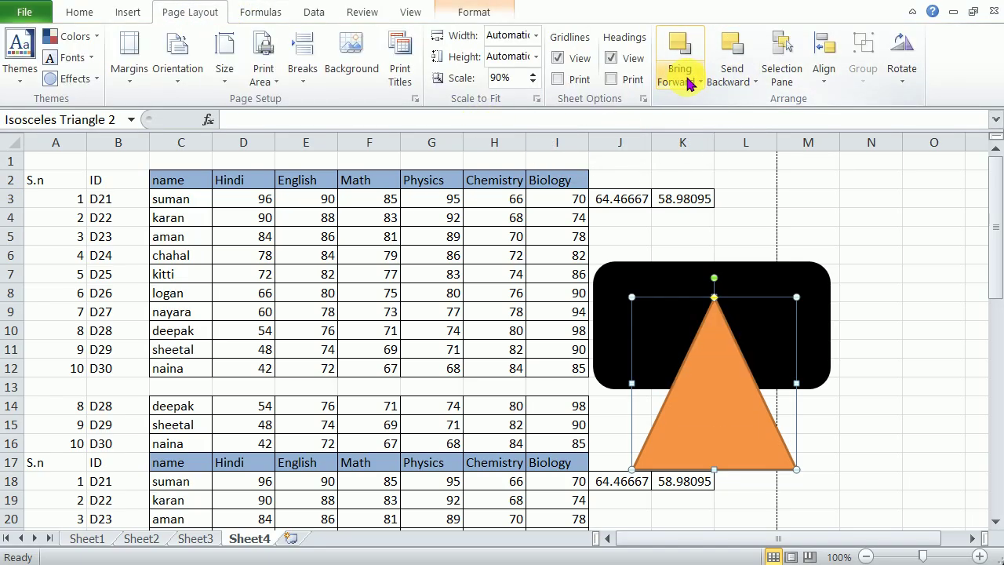
left_click(740, 76)
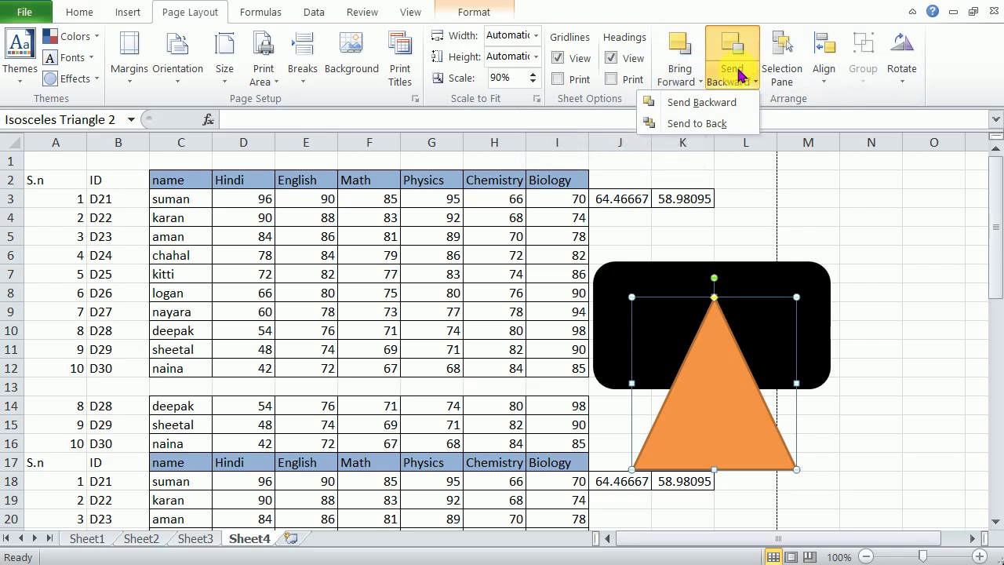
left_click(722, 115)
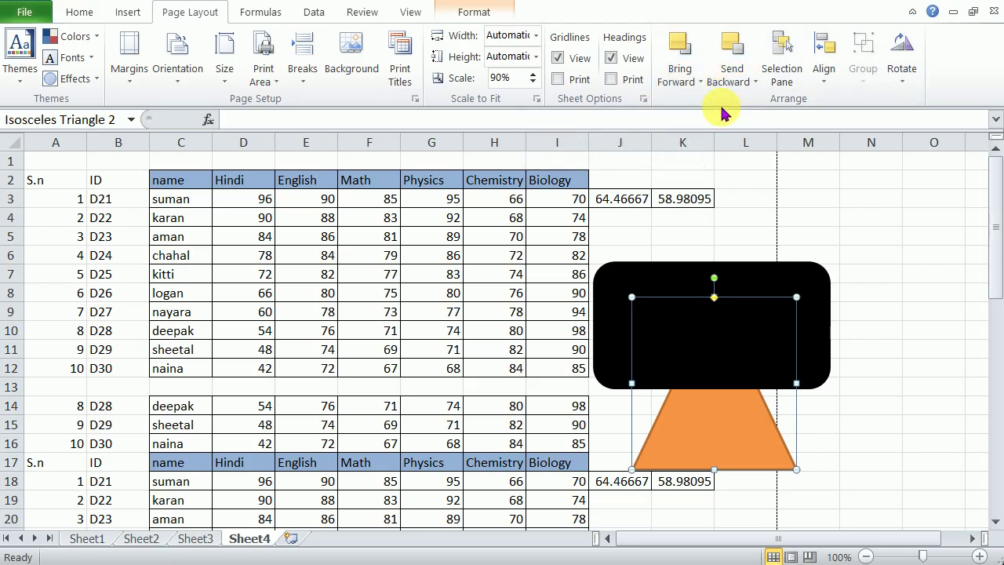
left_click(679, 82)
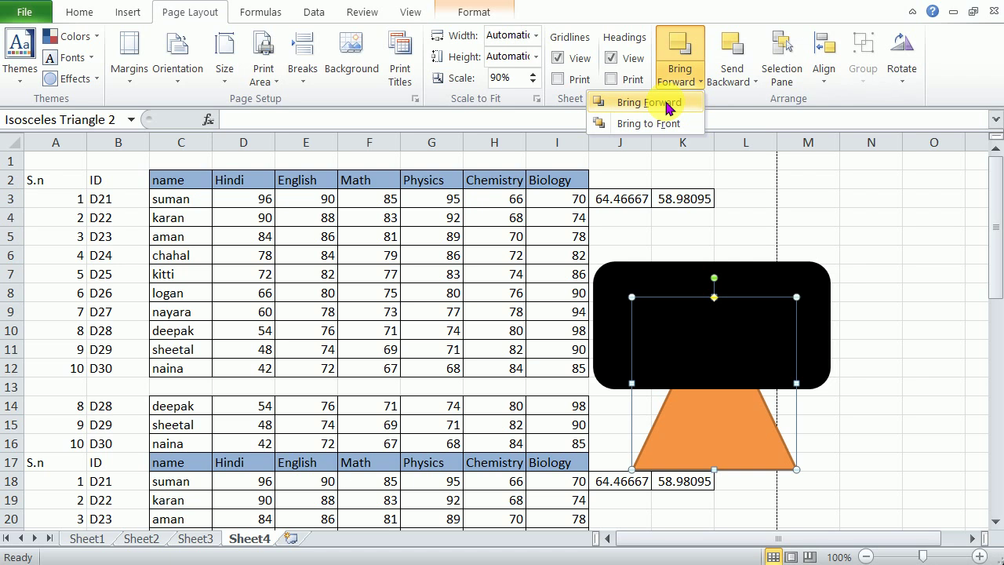
left_click(666, 104)
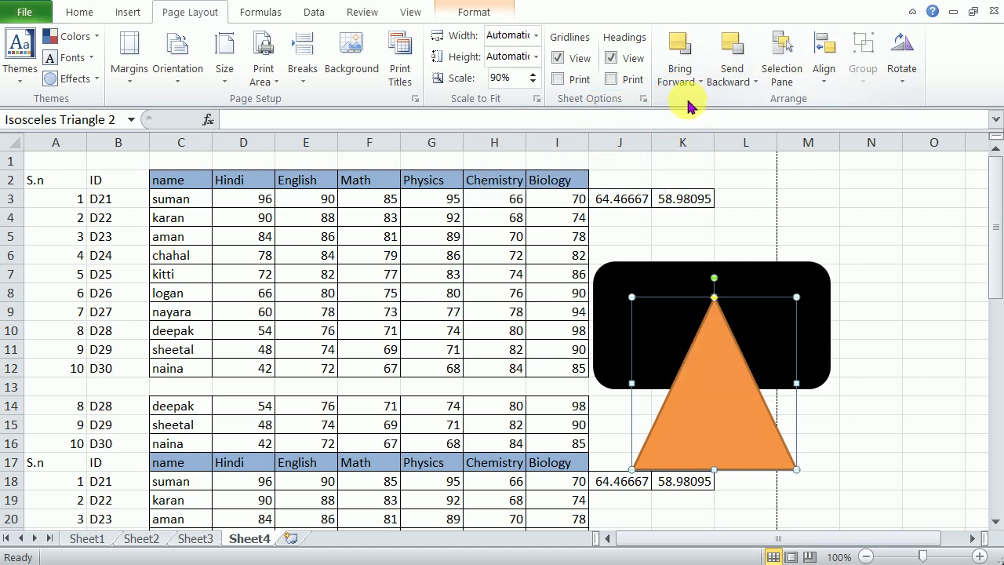
left_click(474, 13)
left_click(181, 12)
left_click(631, 339)
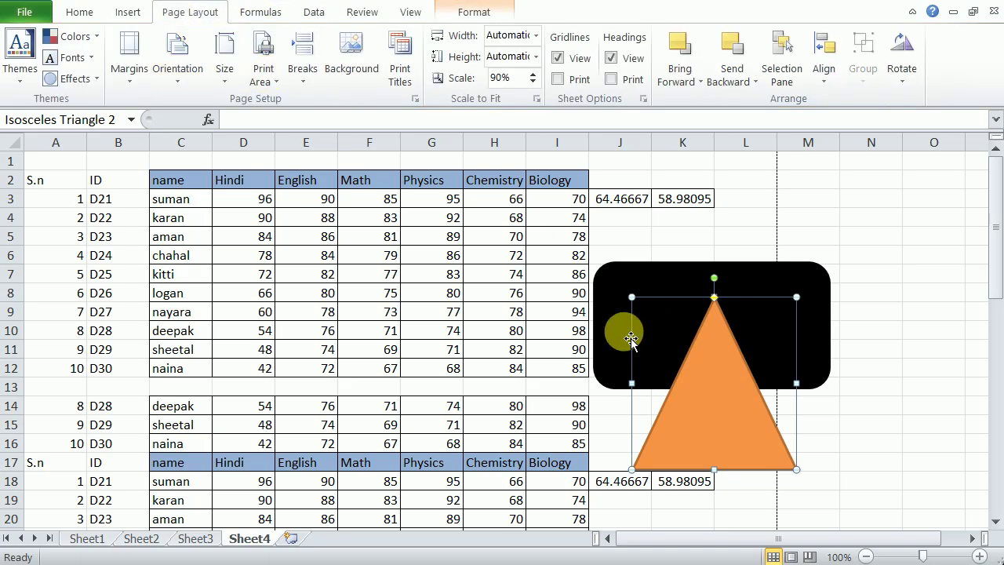
Display the Selection Pane, toggle the visibility of the triangle and the rounded rectangle individually, and hide both shapes.
left_click(782, 74)
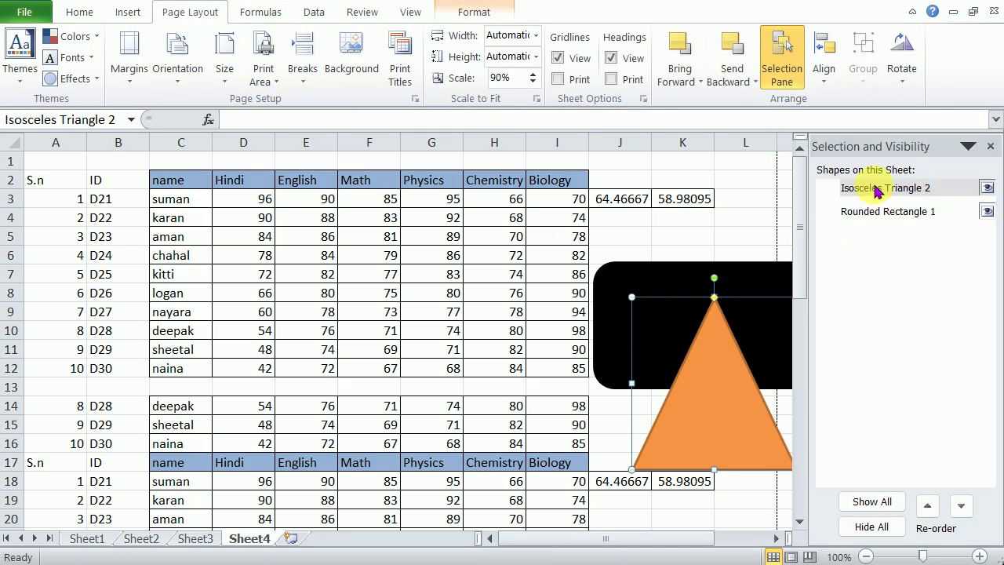
left_click(986, 188)
left_click(986, 189)
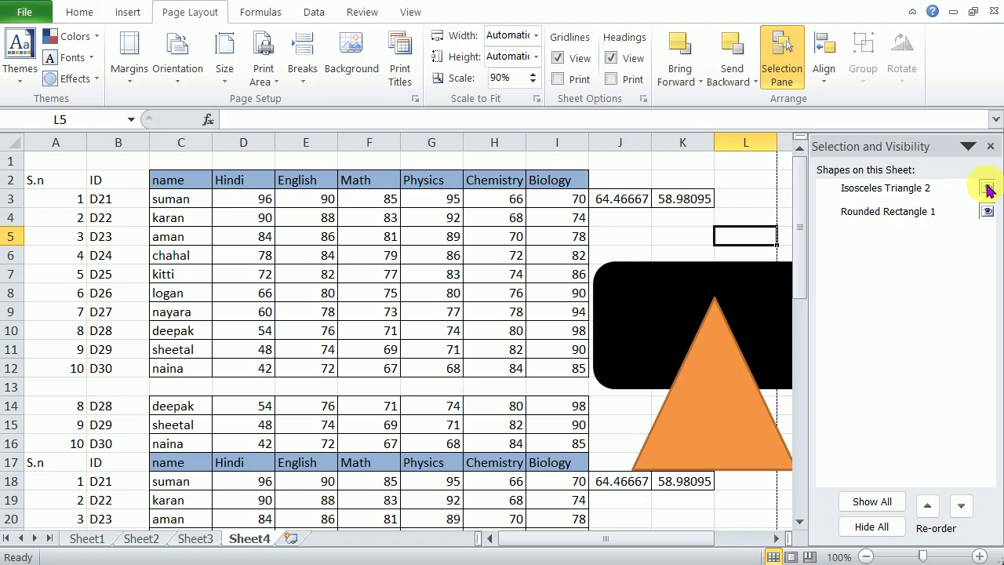
left_click(987, 189)
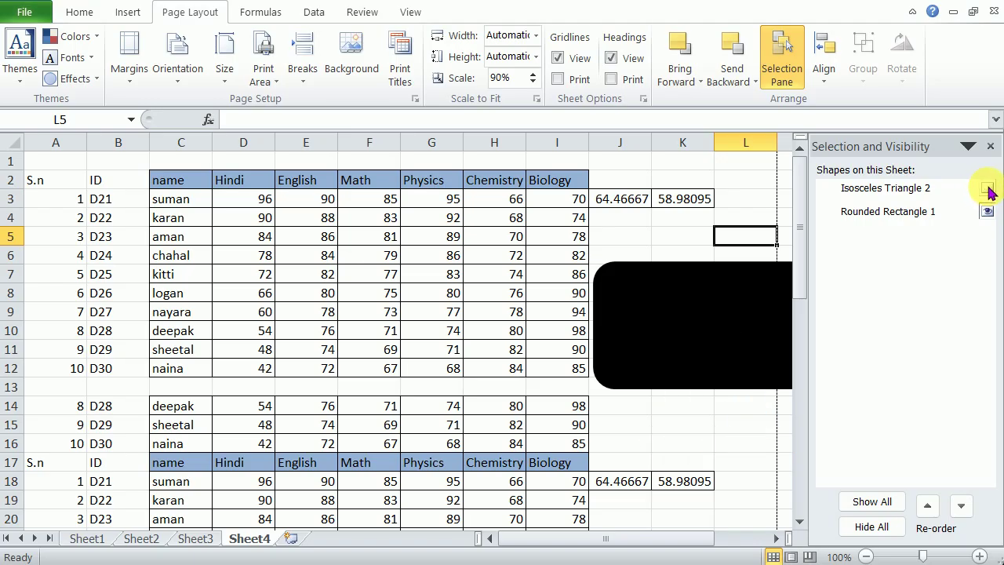
left_click(986, 189)
left_click(986, 211)
left_click(986, 211)
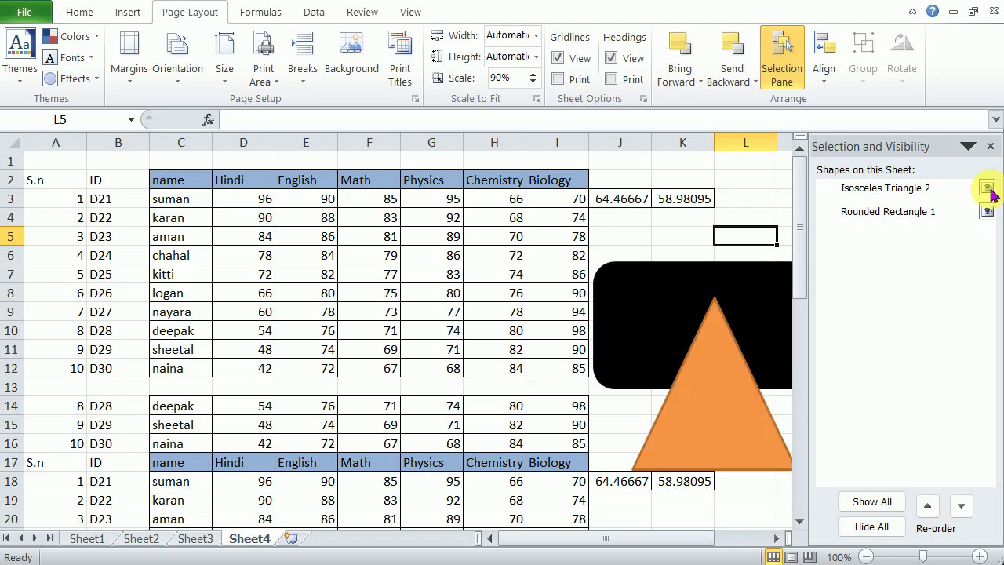
left_click(986, 189)
left_click(986, 211)
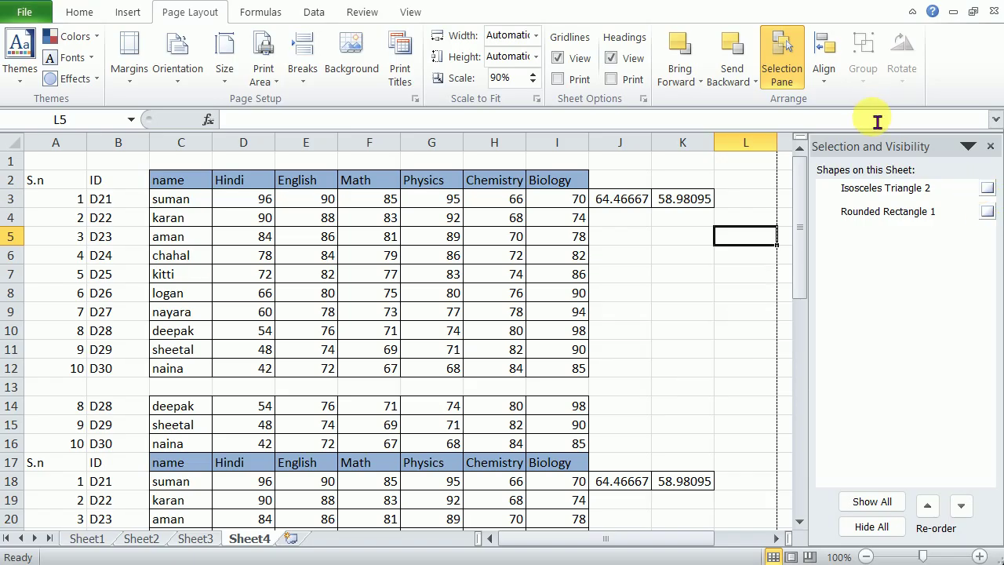
Make the isosceles triangle and the black rounded rectangle visible again on Sheet4.
left_click(822, 79)
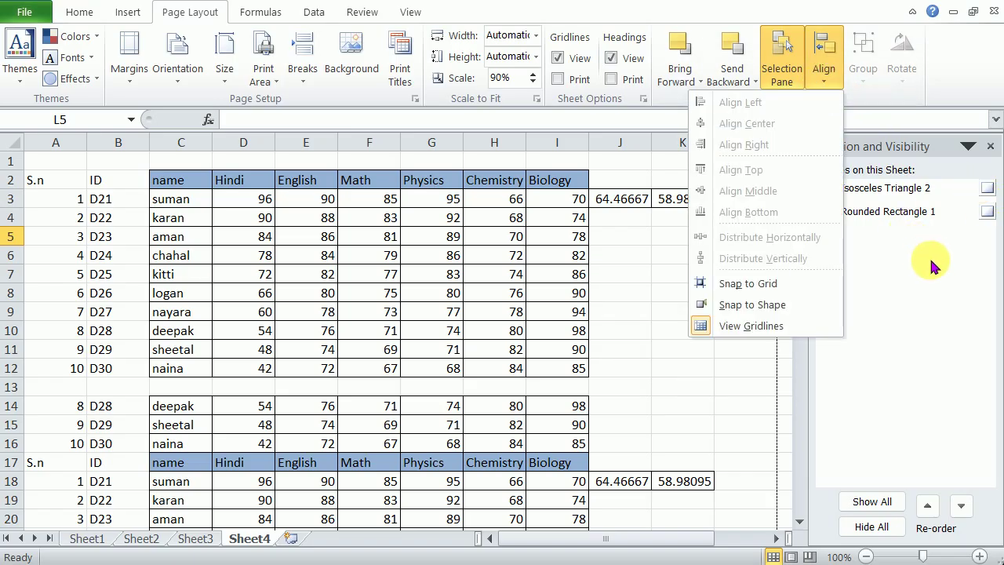
left_click(986, 189)
left_click(987, 211)
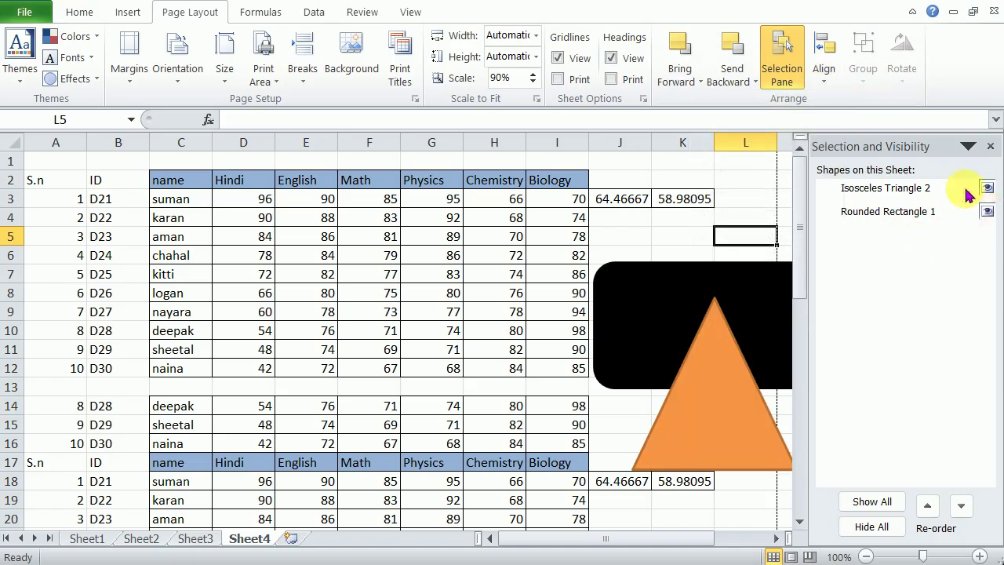
Examine the alignment, distribution and snapping options for shapes, with marksheet cell E3 selected.
left_click(823, 79)
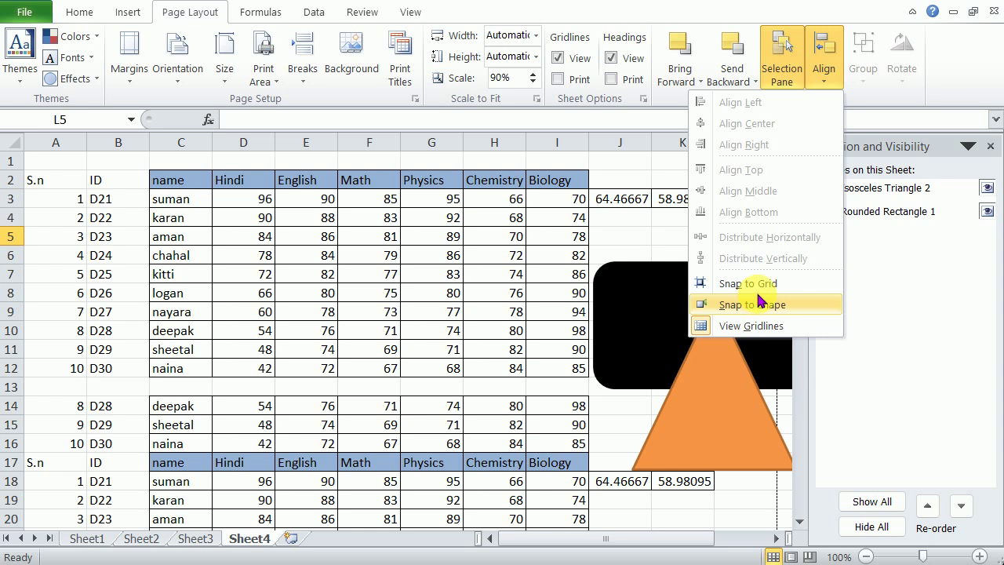
left_click(317, 206)
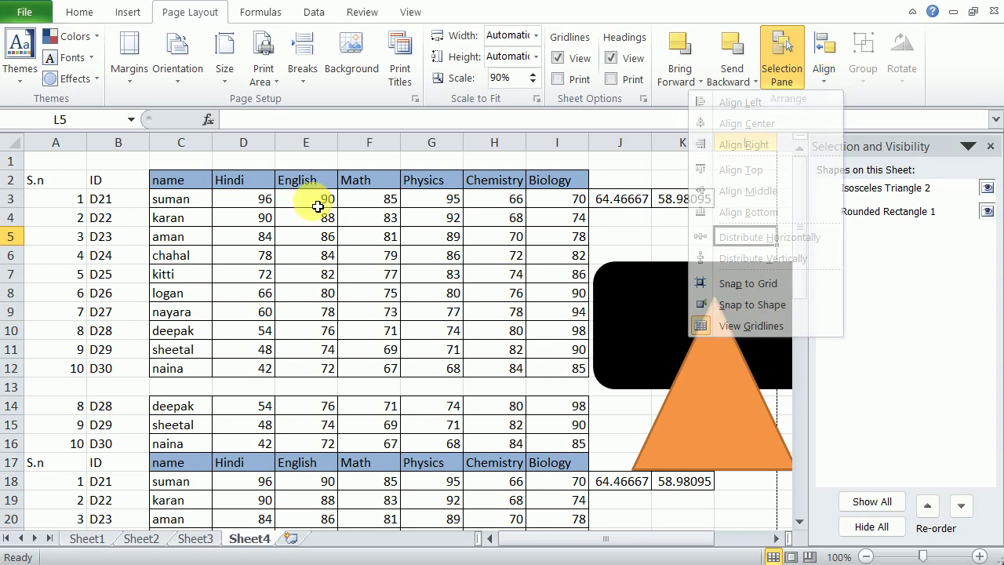
left_click(316, 206)
left_click(824, 78)
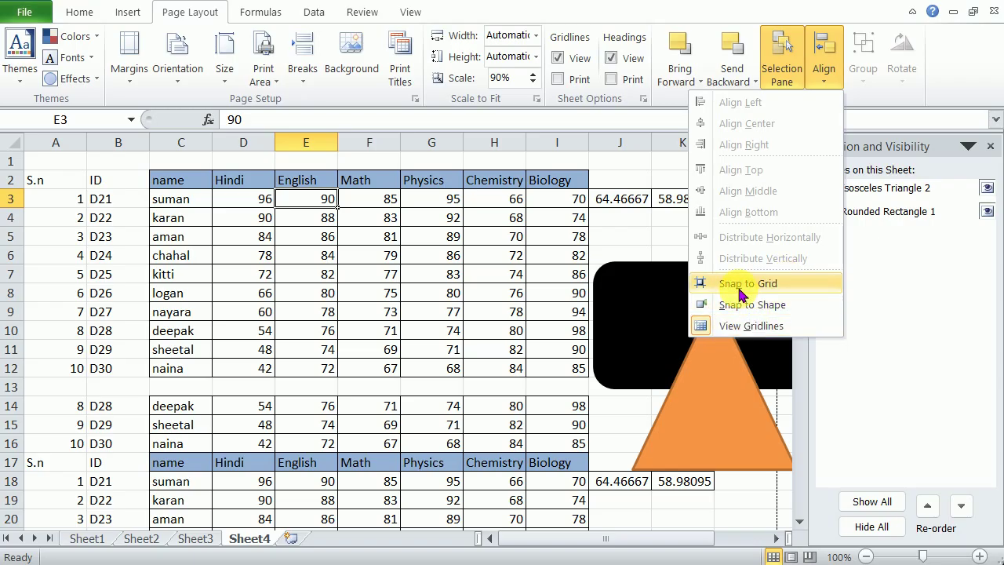
scroll(765, 392, "down", 7)
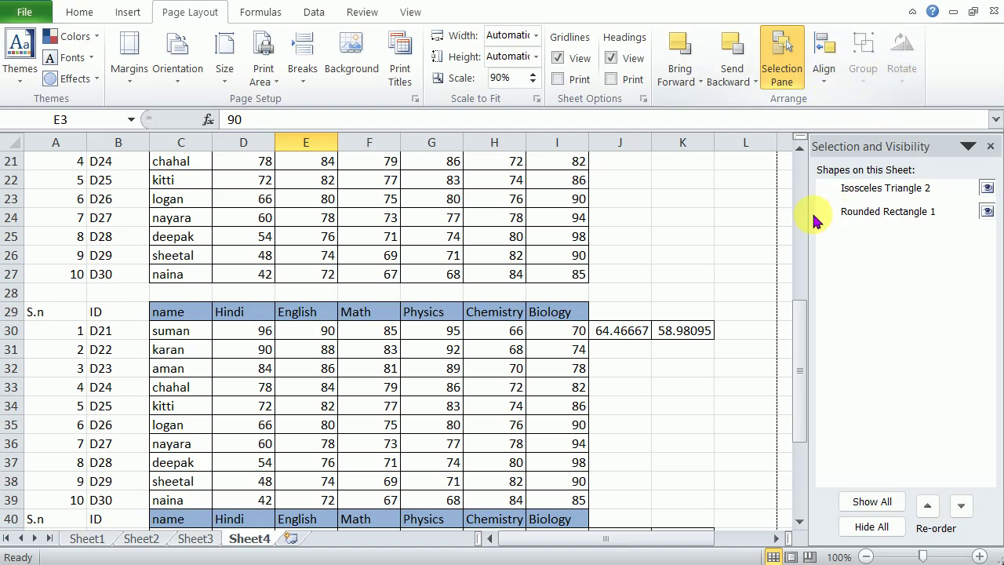
Select the triangle and the rounded rectangle in turn in the Selection Pane, hide both shapes, and close the pane.
left_click(733, 294)
left_click(902, 192)
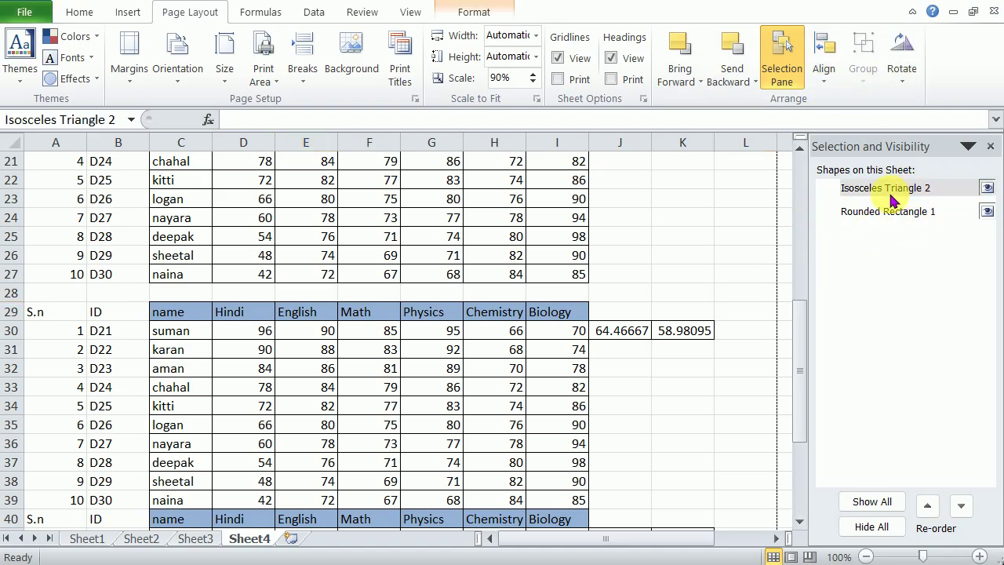
left_click(882, 214)
key("ctrl+shift+s")
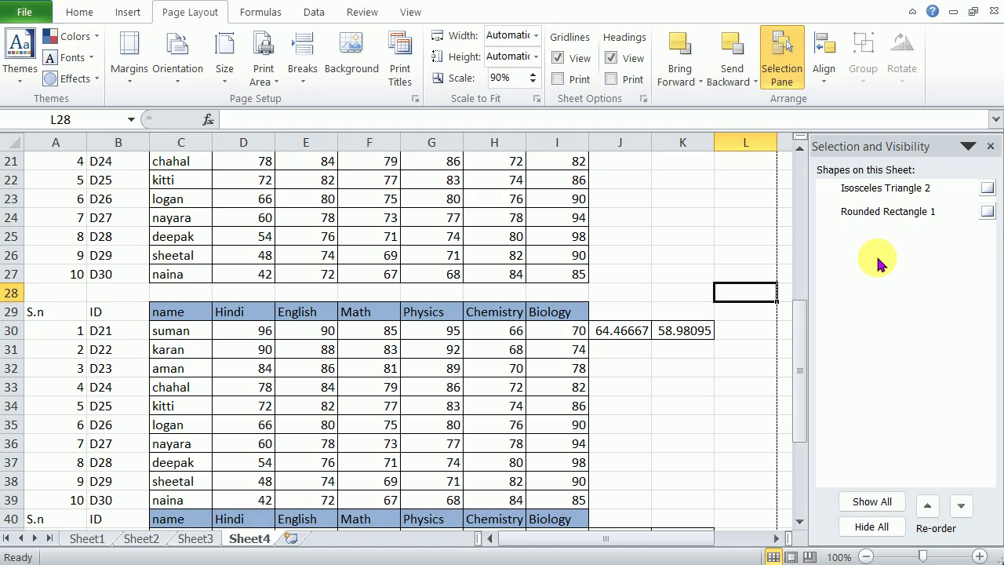
left_click(988, 147)
Draw a rounded rectangle about 3.5 cm high and 6.7 cm wide beside marksheet rows 23 to 30.
left_click(130, 14)
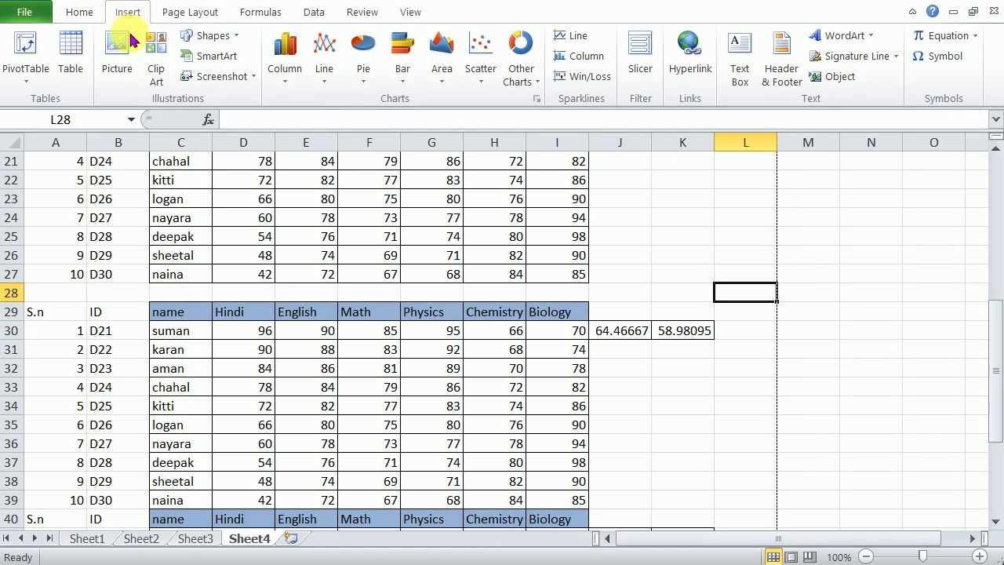
left_click(211, 36)
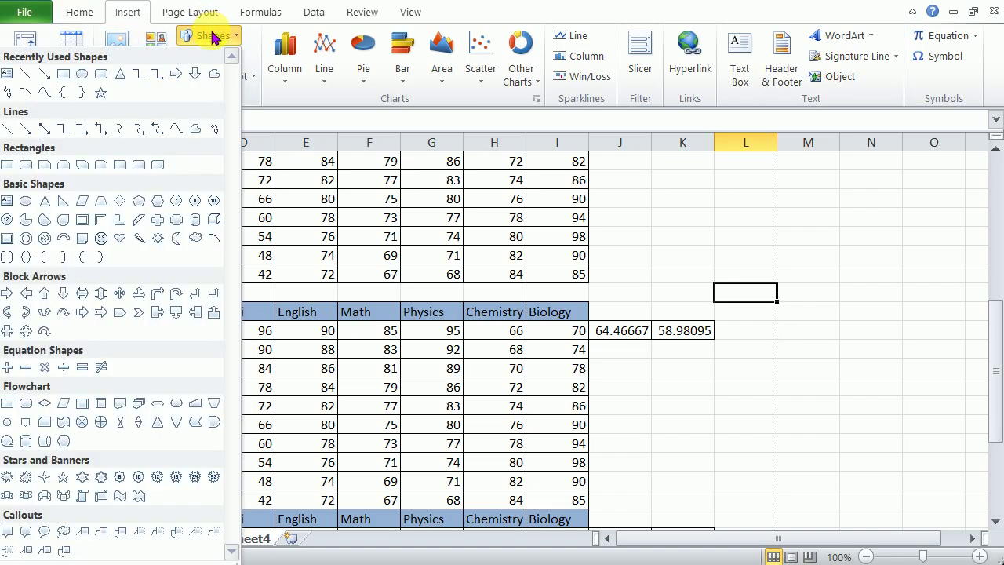
left_click(101, 73)
left_click_drag(651, 203, 911, 342)
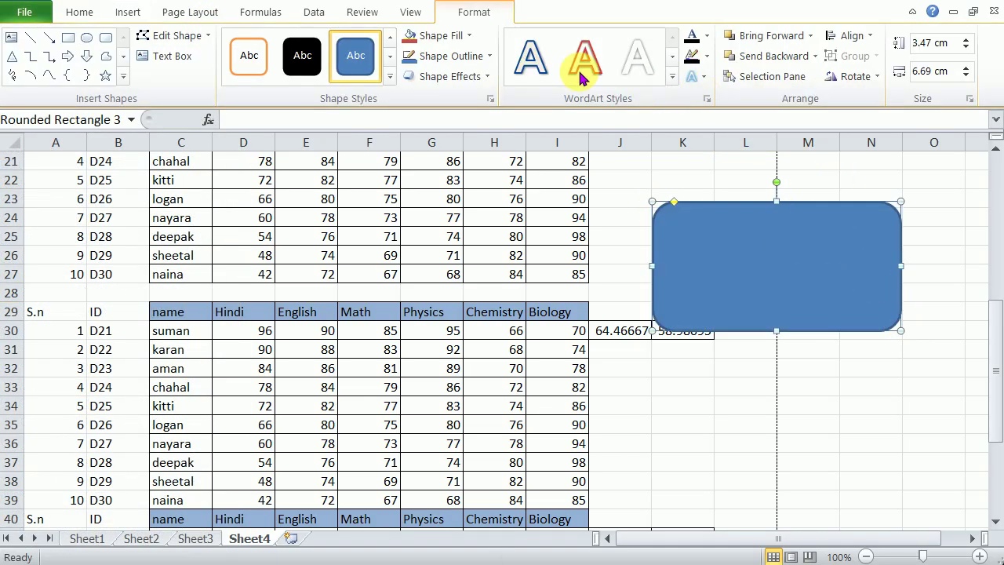
Rotate the new blue rounded rectangle right by 90°.
left_click(182, 12)
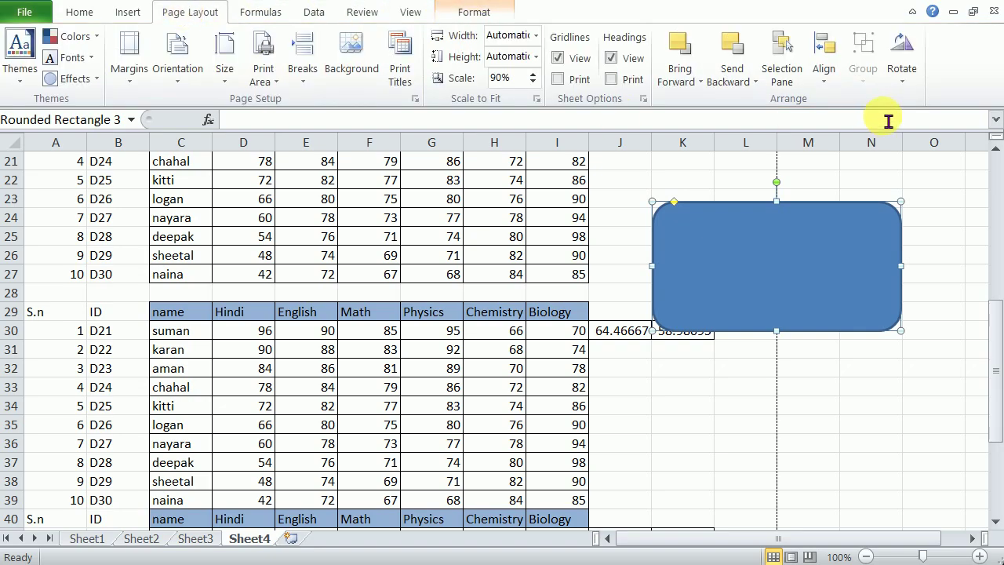
left_click(902, 68)
left_click(831, 101)
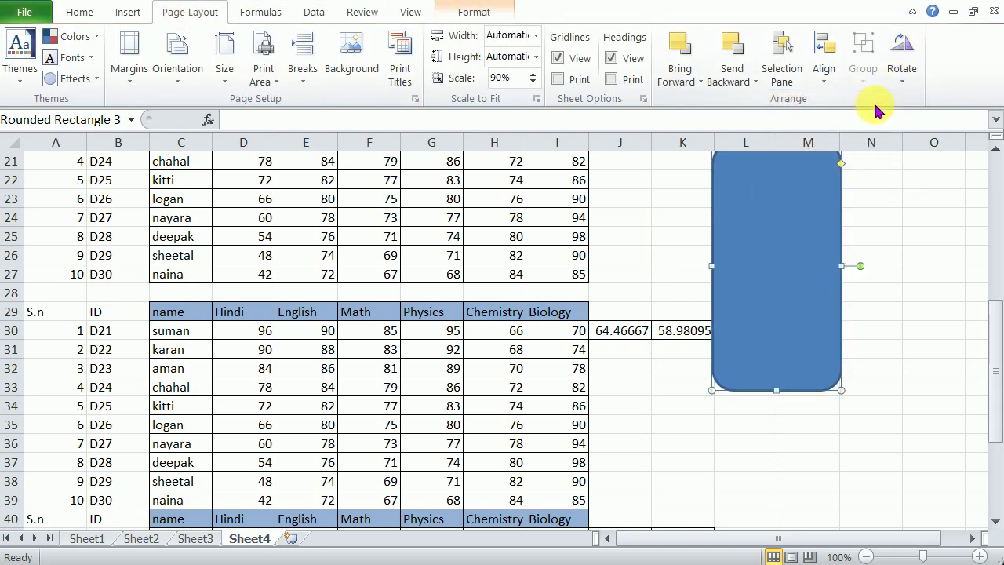
Examine the rotate and flip options for the blue rectangle in both the page layout and shape formatting commands.
left_click(899, 70)
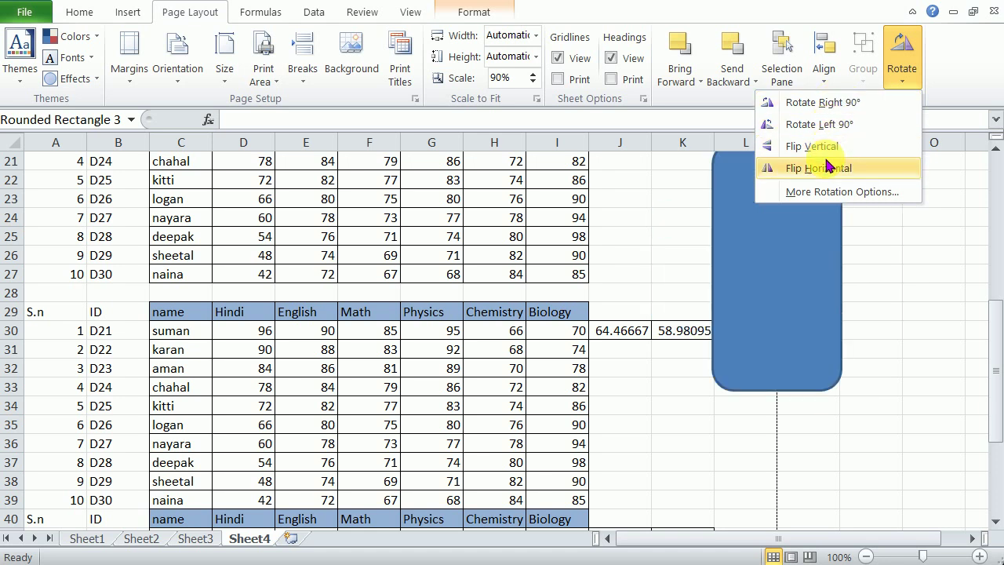
left_click(477, 11)
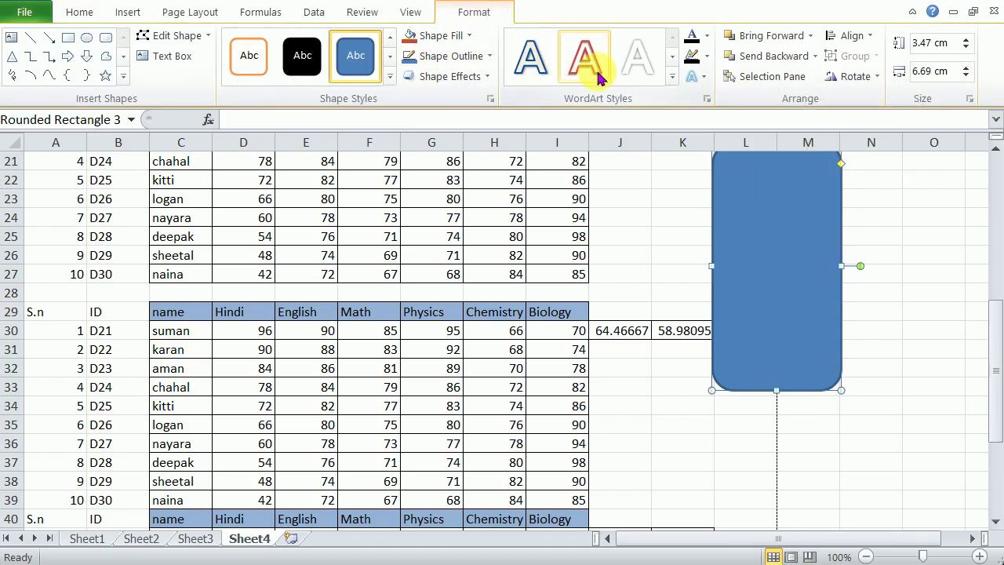
left_click(859, 77)
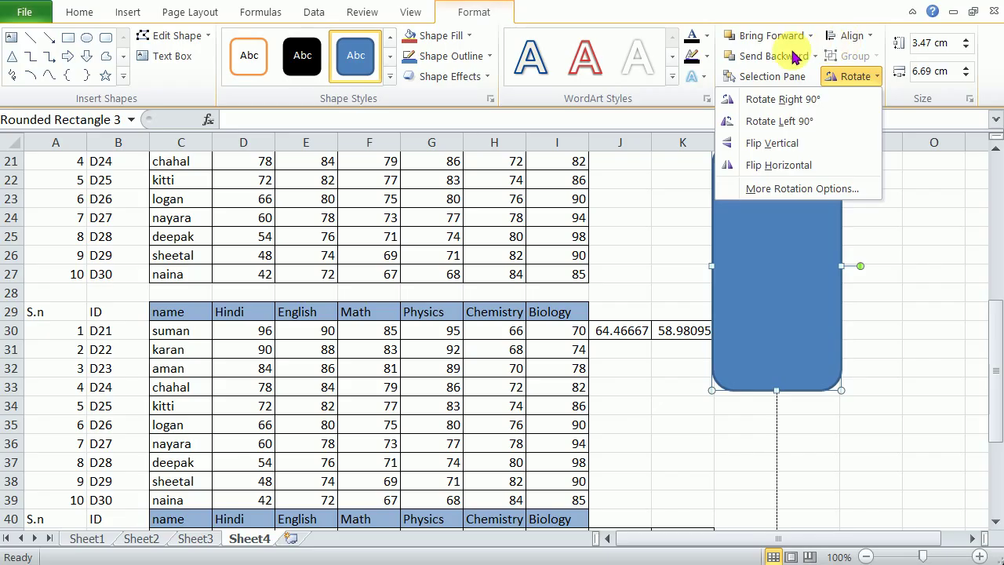
left_click(191, 11)
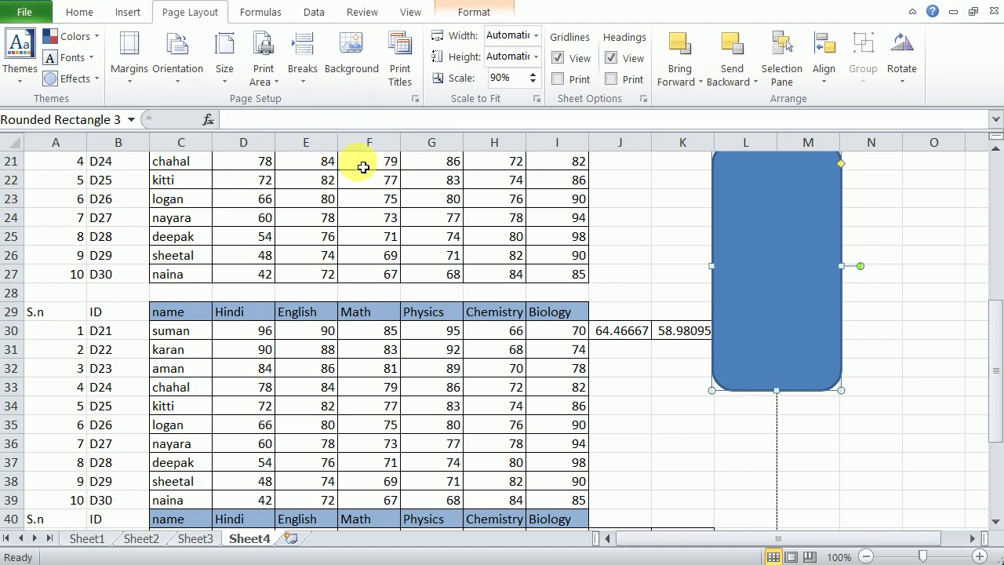
Move the rotated blue rectangle down beside rows 28 to 40 and view the page break options.
left_click(917, 257)
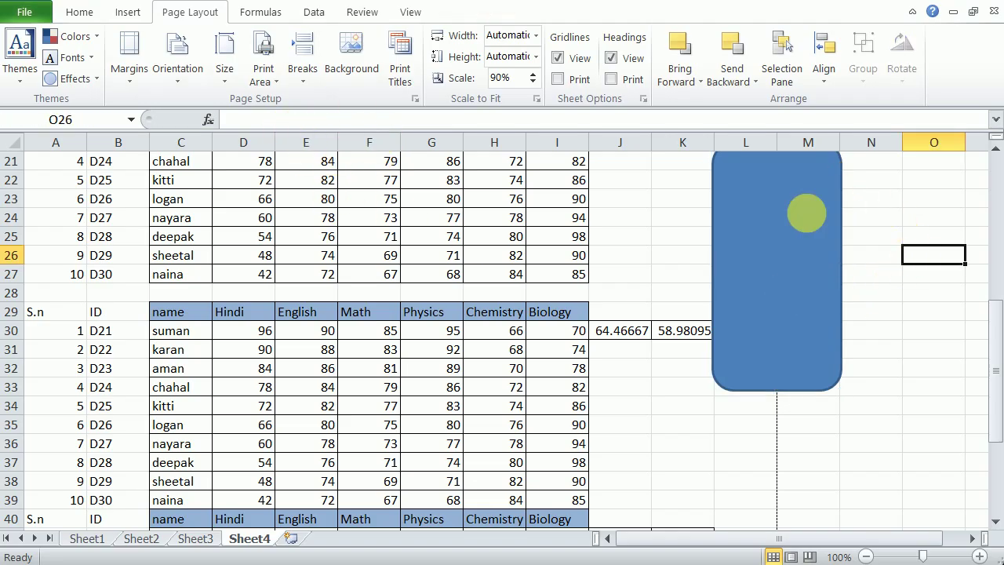
left_click_drag(802, 212, 798, 365)
left_click(301, 62)
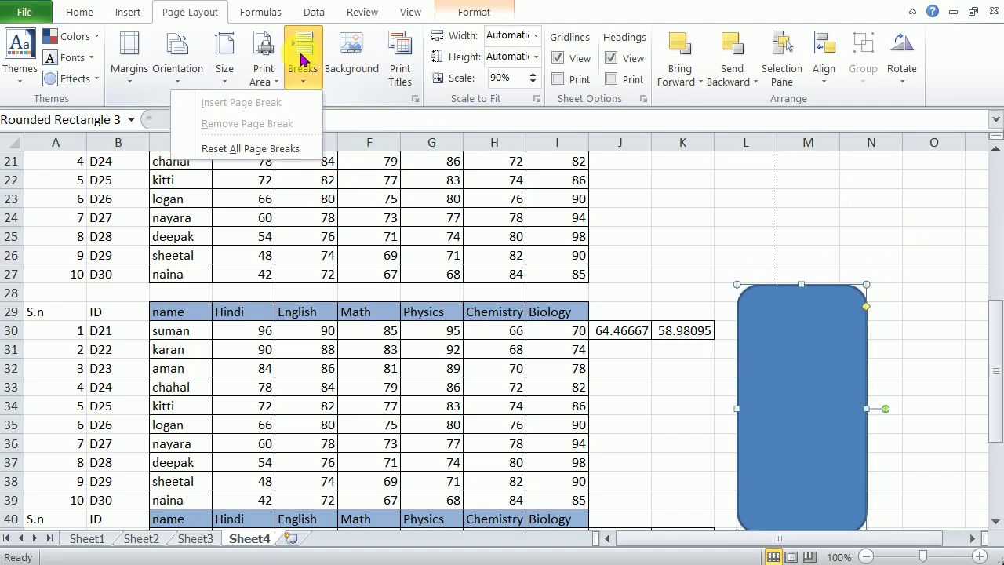
left_click(661, 190)
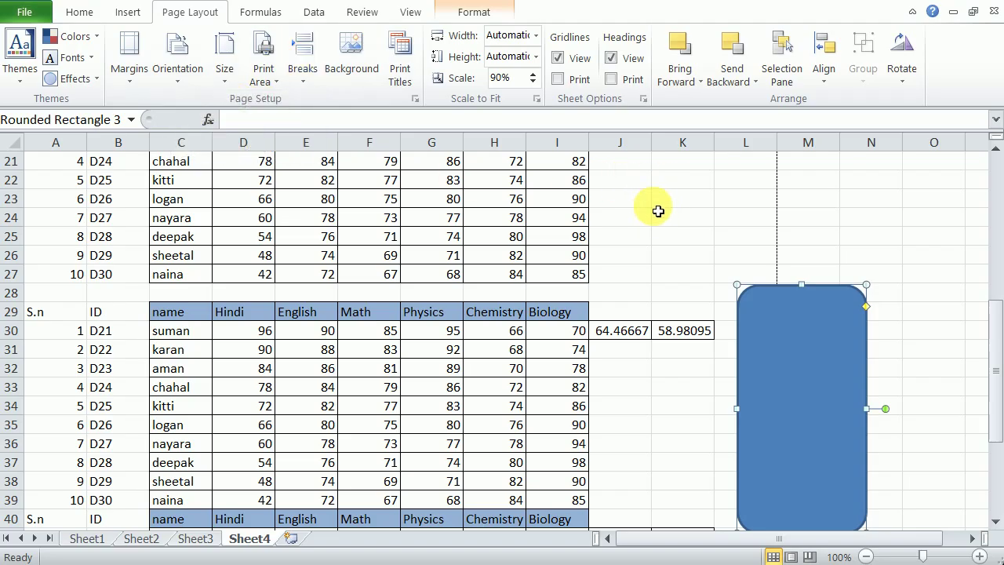
Select the marksheet range A1:I19.
scroll(439, 256, "down", 7)
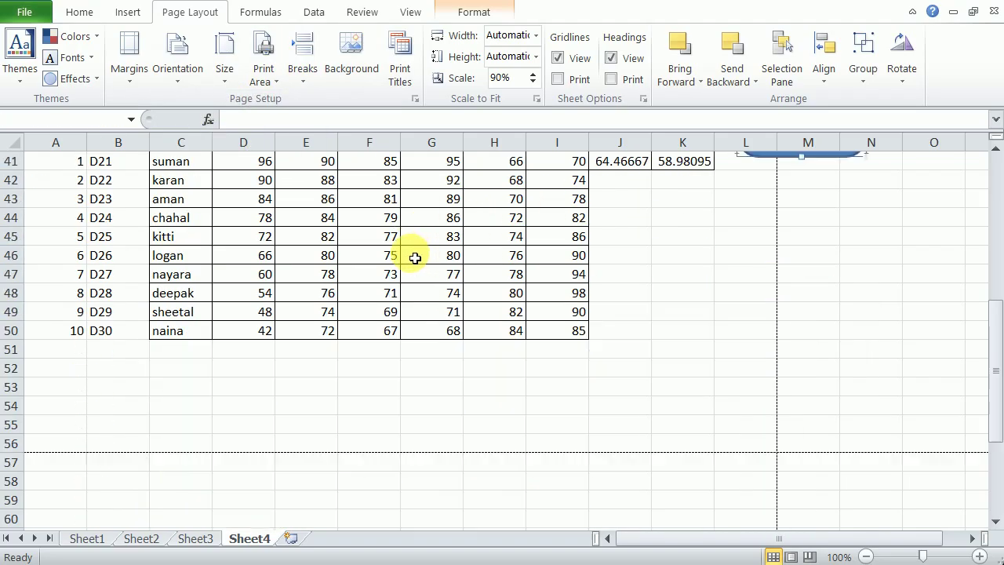
scroll(398, 258, "up", 13)
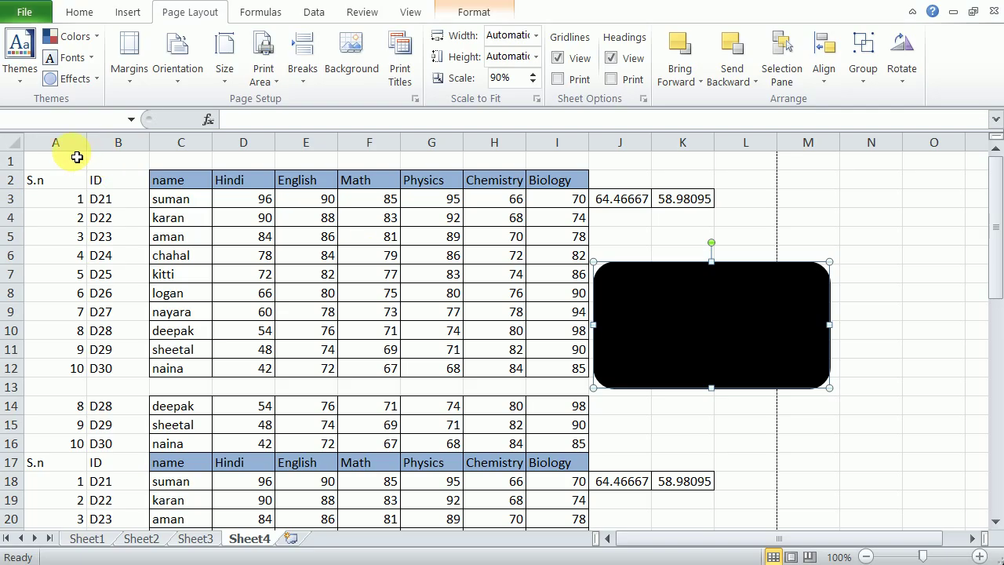
left_click_drag(36, 160, 549, 504)
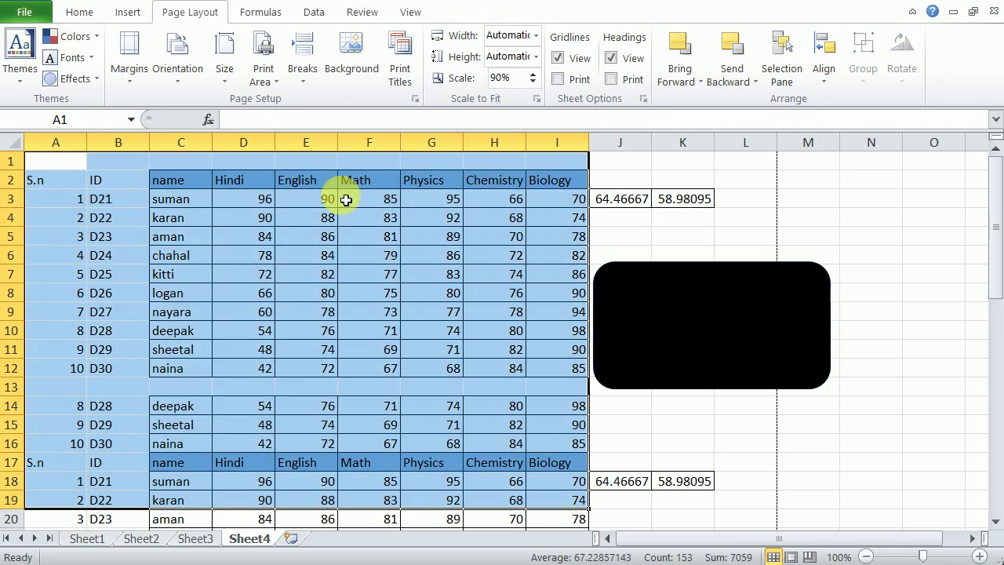